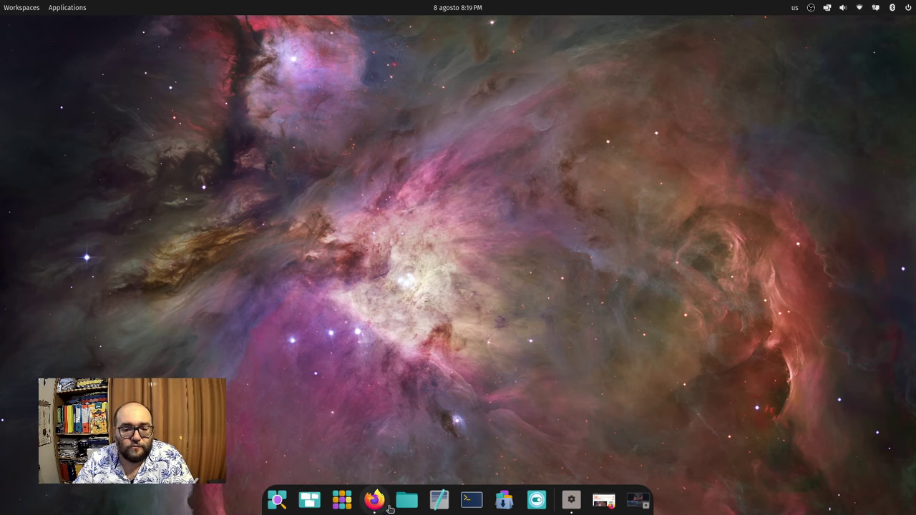
# - Examine the launcher, the workspaces overview and the application library from the dock, closing each one again
pyautogui.click(275, 507)
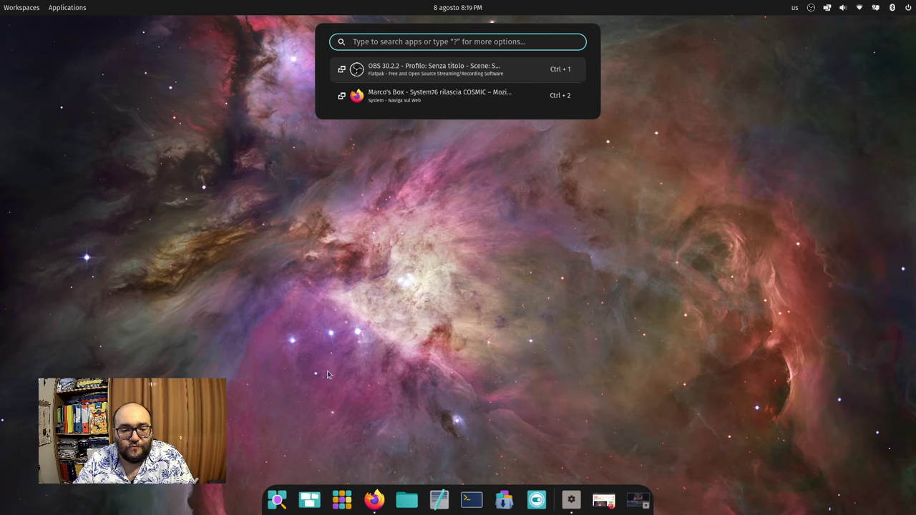
pyautogui.click(310, 500)
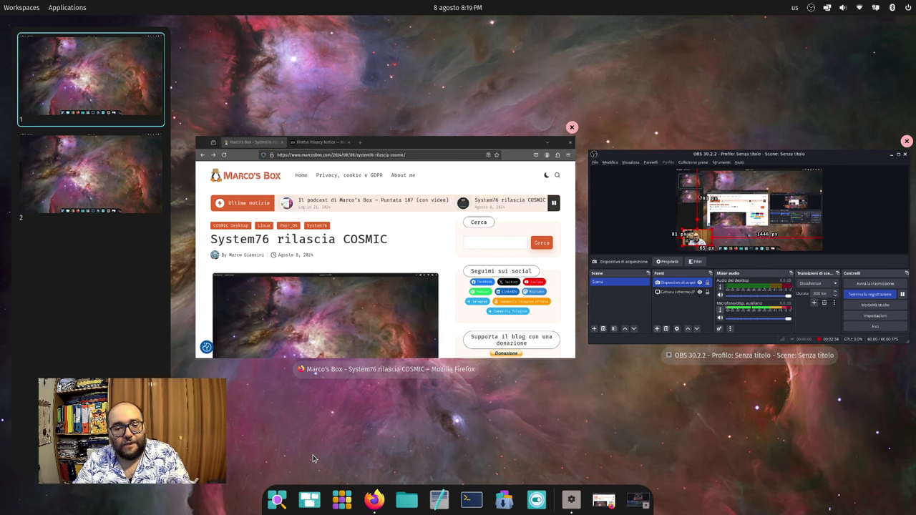
pyautogui.click(315, 503)
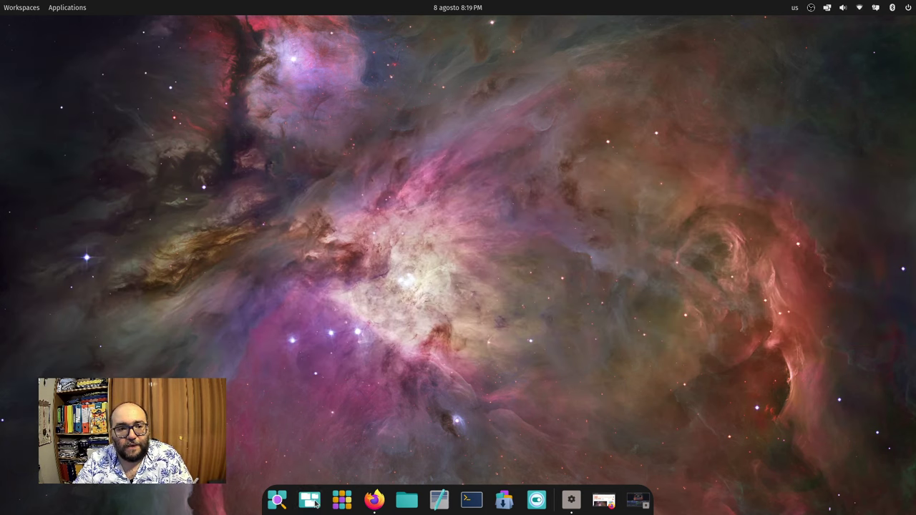
pyautogui.click(342, 501)
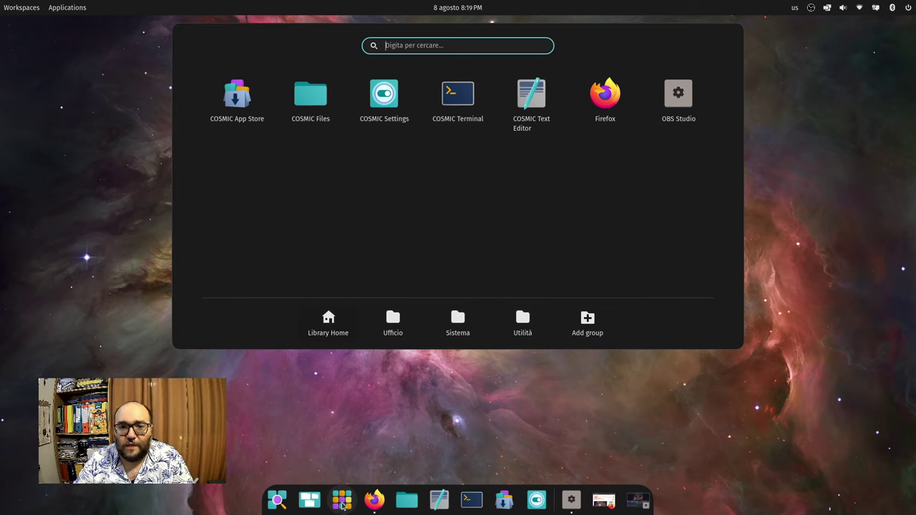
pyautogui.click(342, 504)
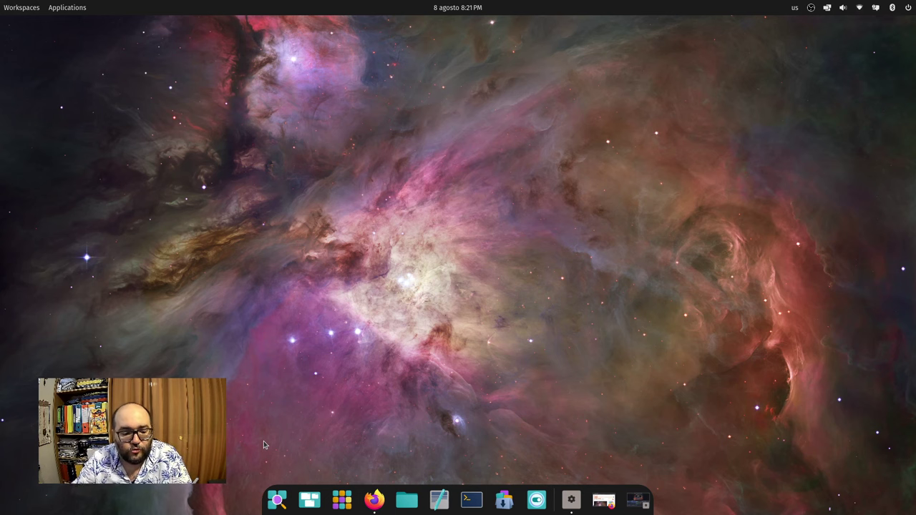
# - Bring up the minimized Firefox window and minimize it to the dock again
pyautogui.hotkey('alt', 'Tab')
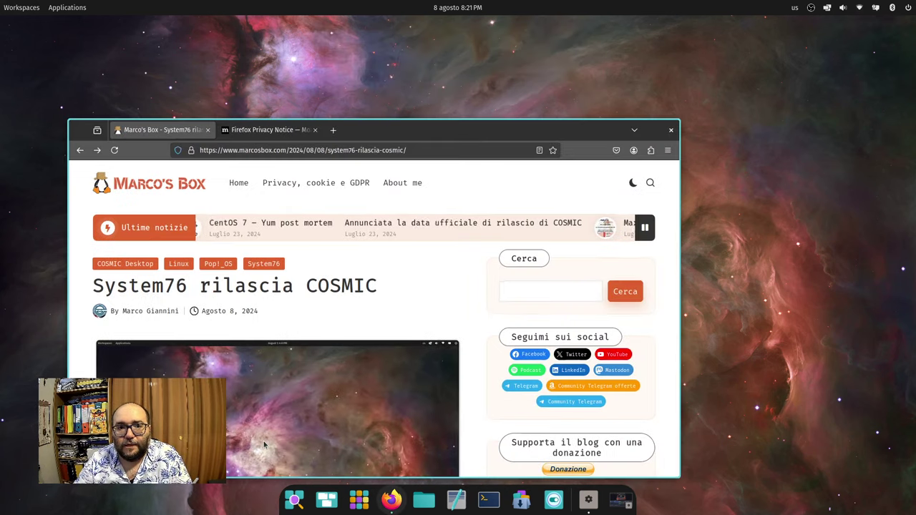
pyautogui.hotkey('alt', 'Tab')
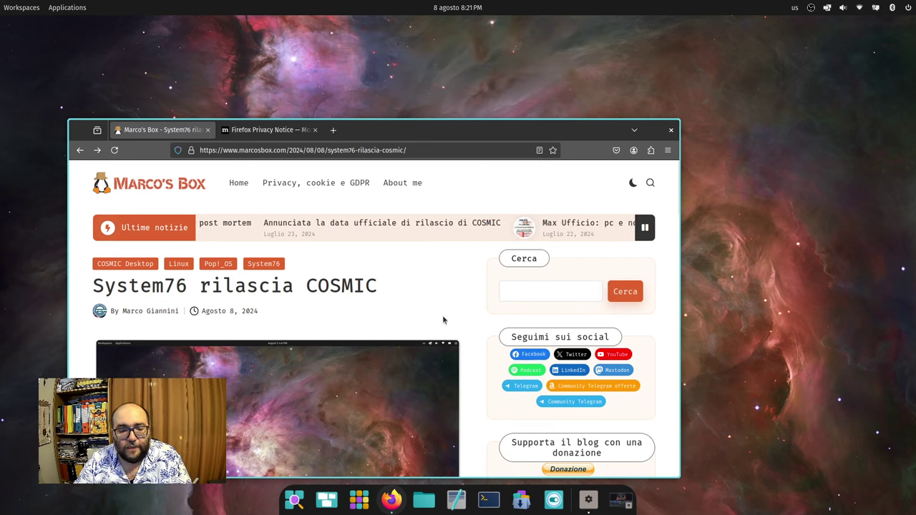
pyautogui.click(389, 501)
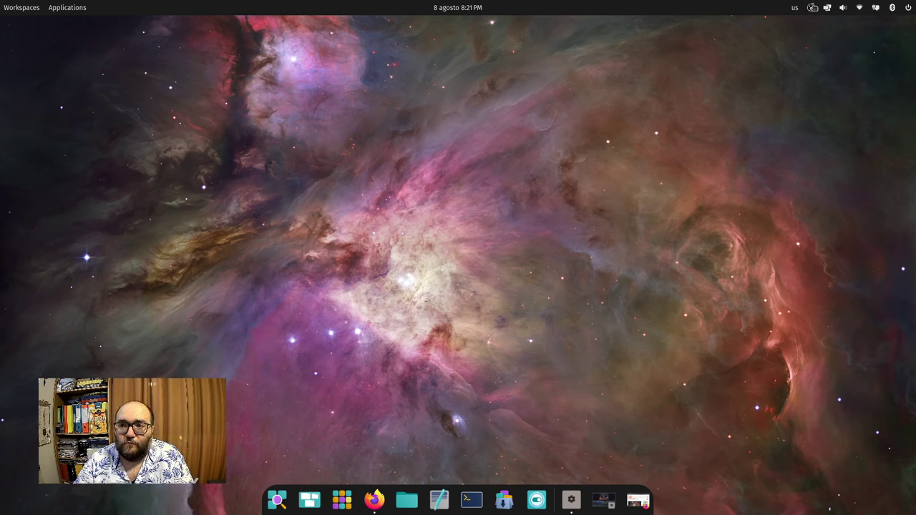
# - Inspect the panel's status applets, including window tiling, notifications and the OBS menu, leaving their settings as they are
pyautogui.click(812, 7)
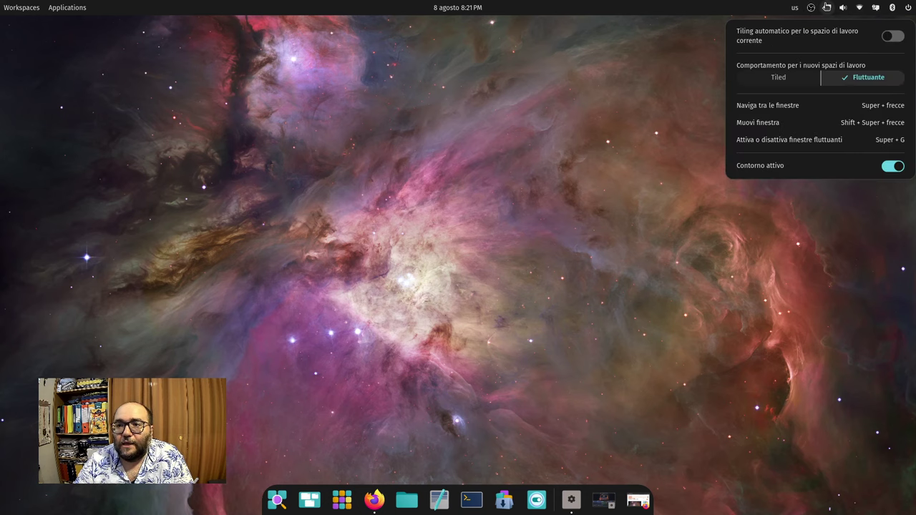
pyautogui.moveTo(842, 7)
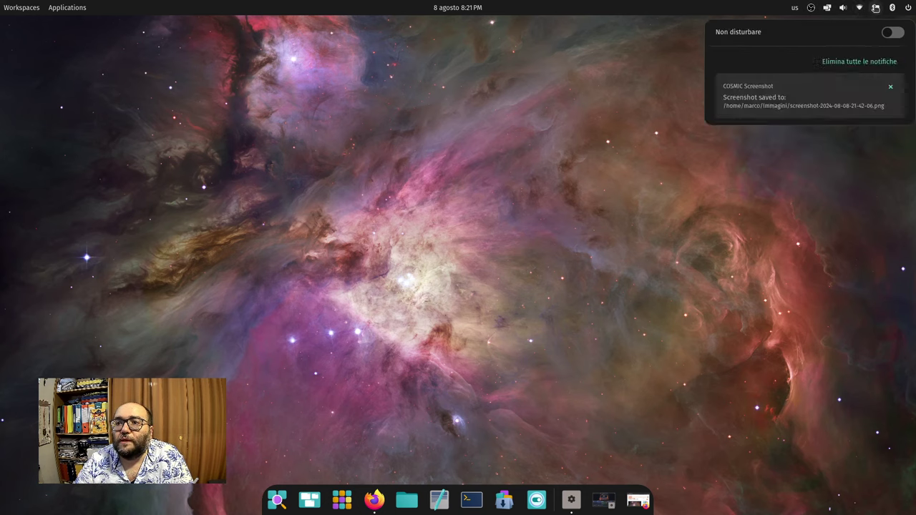
pyautogui.moveTo(907, 8)
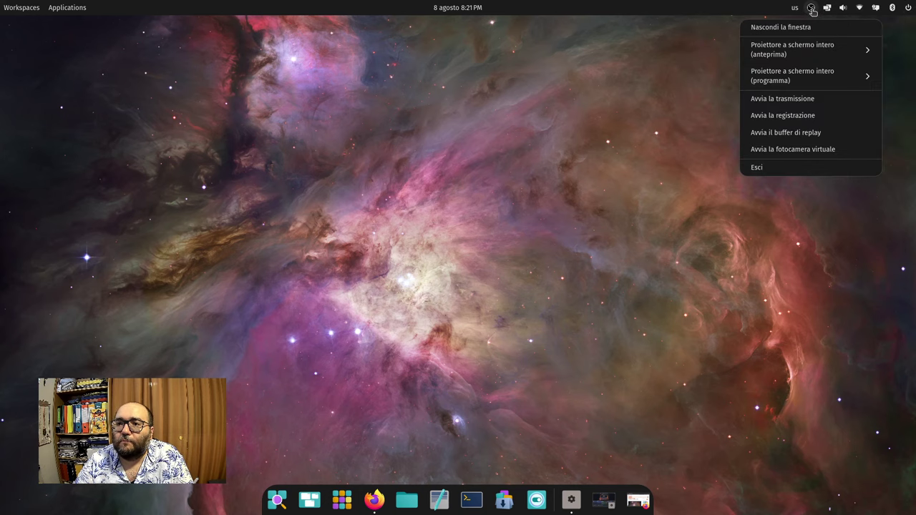
pyautogui.click(463, 256)
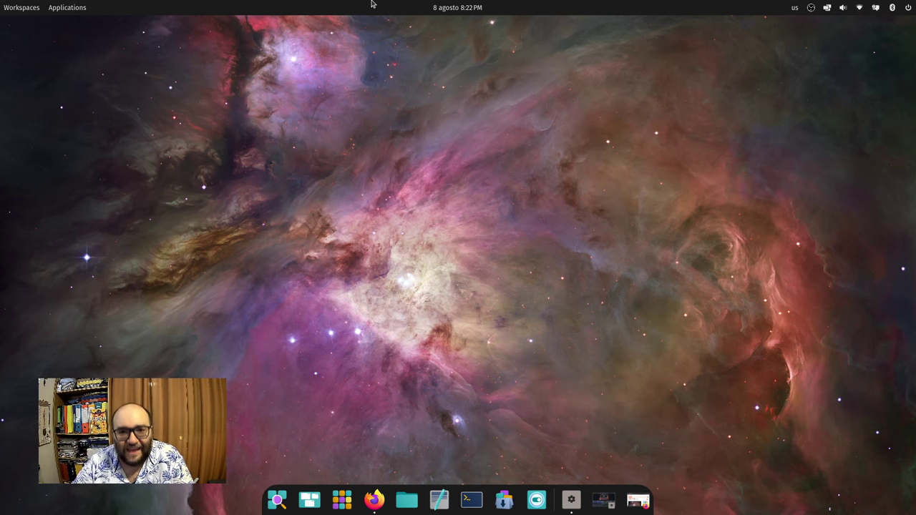
# - View the calendar from the panel's date and time applet and close it
pyautogui.click(461, 9)
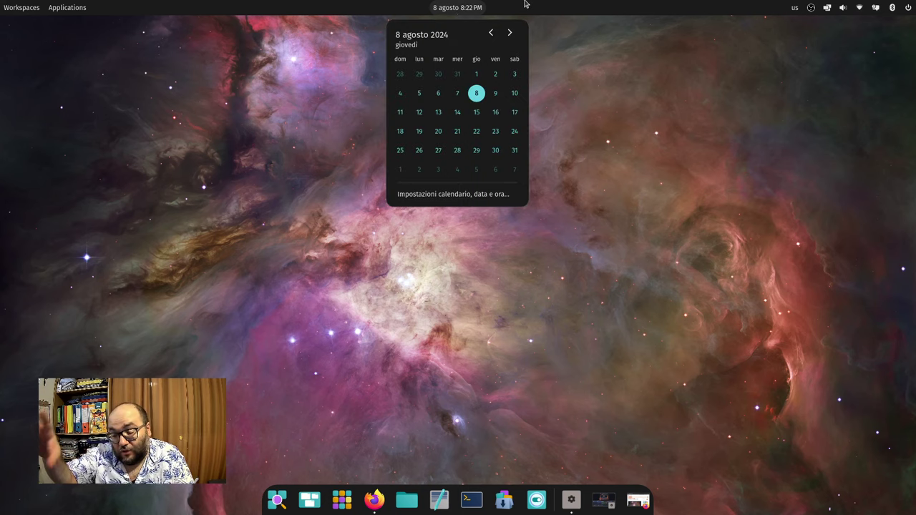
pyautogui.click(460, 5)
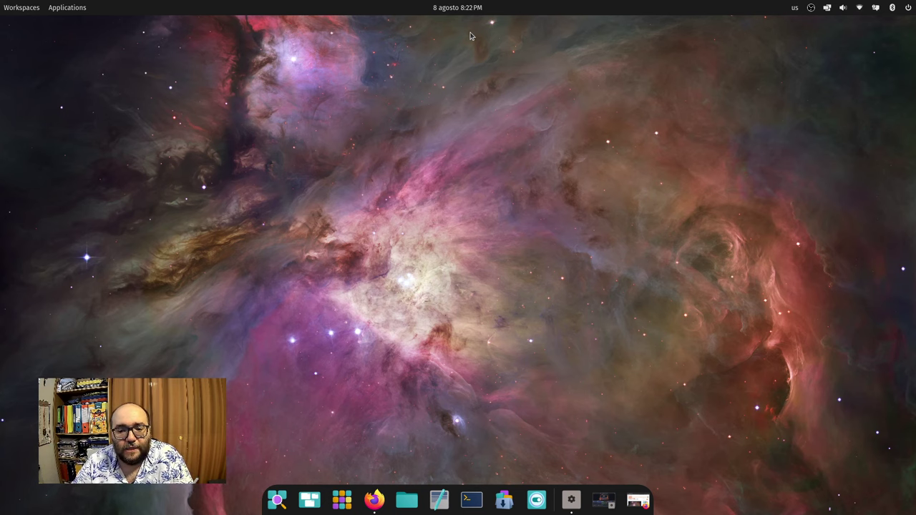
pyautogui.click(471, 10)
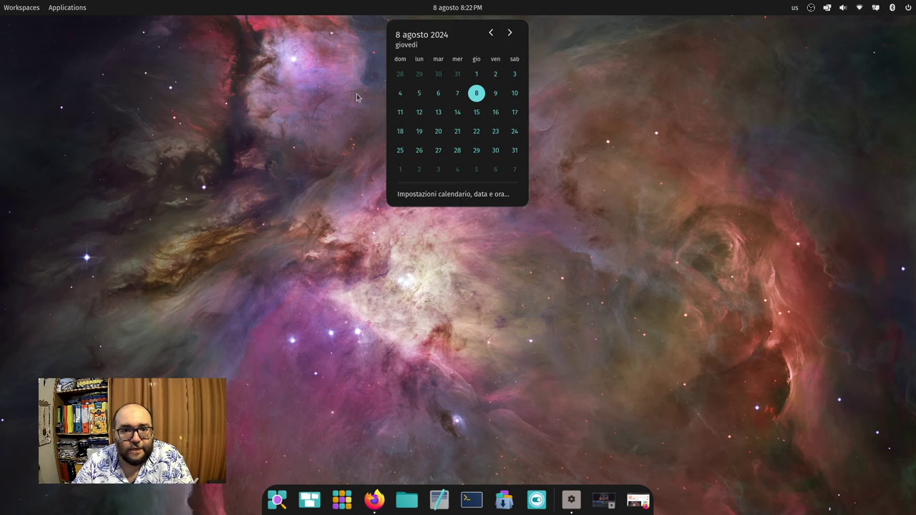
pyautogui.click(548, 283)
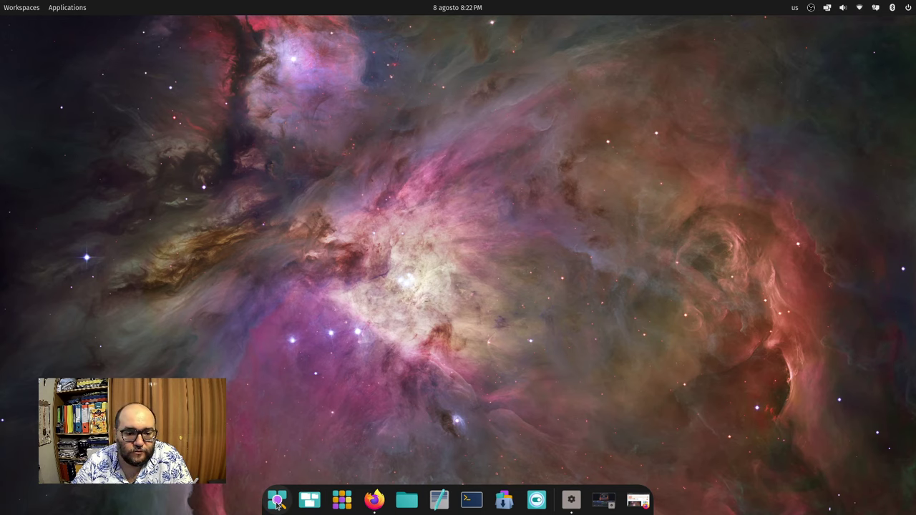
# - Look through the Ufficio and Sistema groups in the application library
pyautogui.click(342, 499)
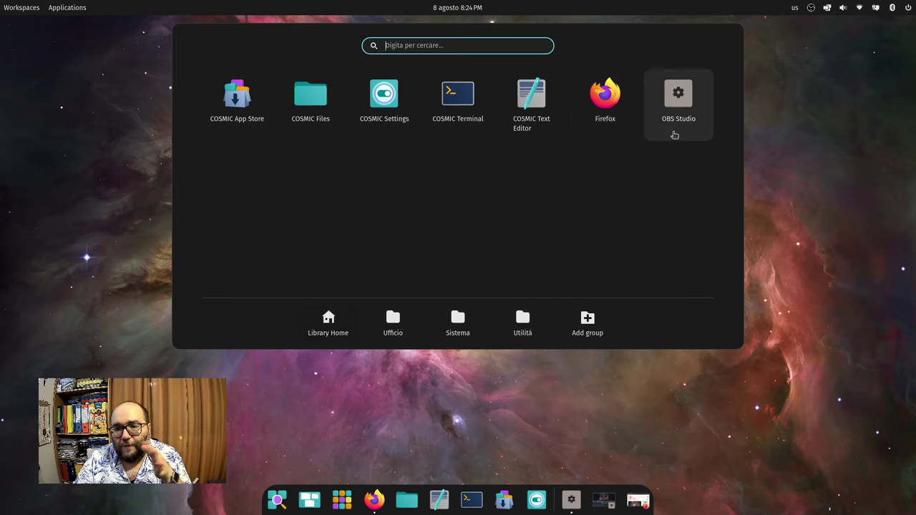
pyautogui.click(371, 328)
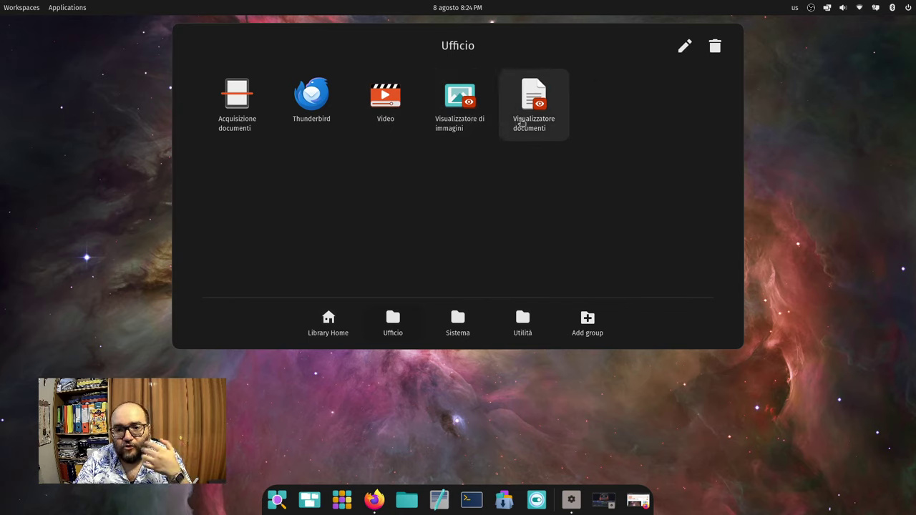
pyautogui.click(455, 329)
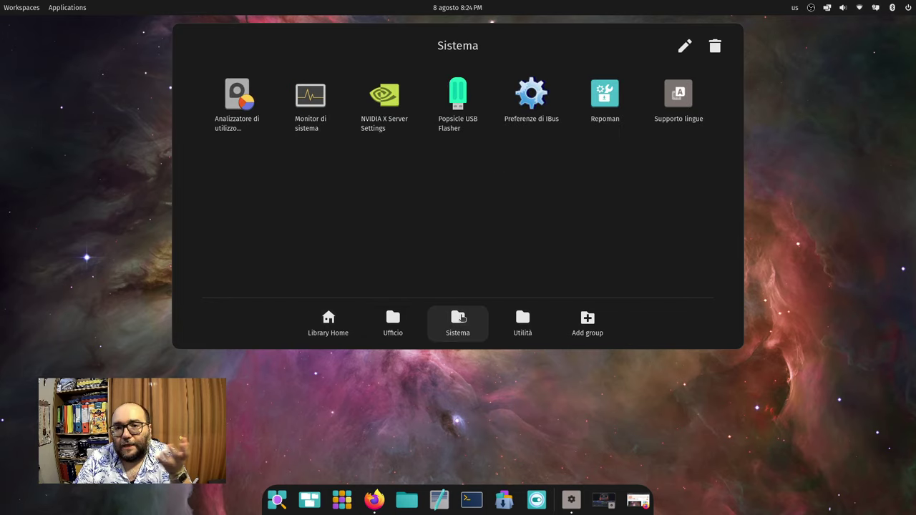
pyautogui.click(417, 325)
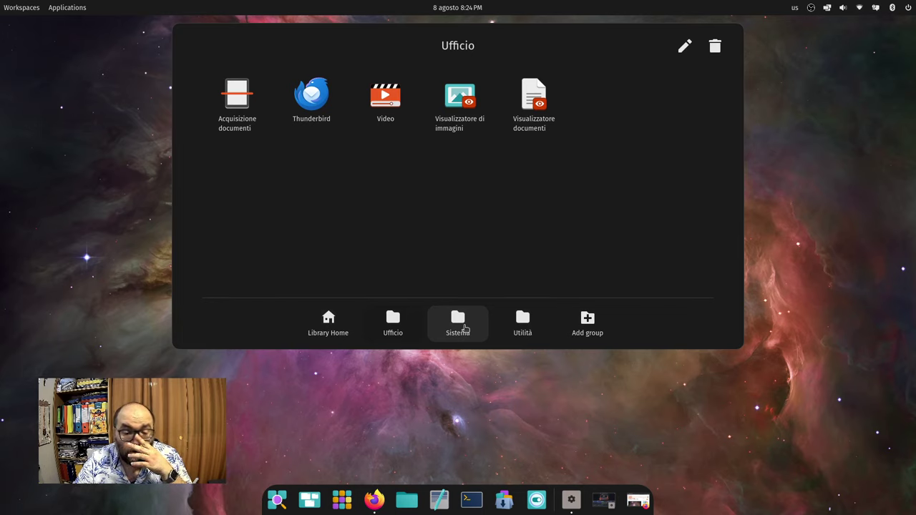
# - Open Monitor di sistema from the Sistema group, view its Risorse page and close it
pyautogui.click(461, 327)
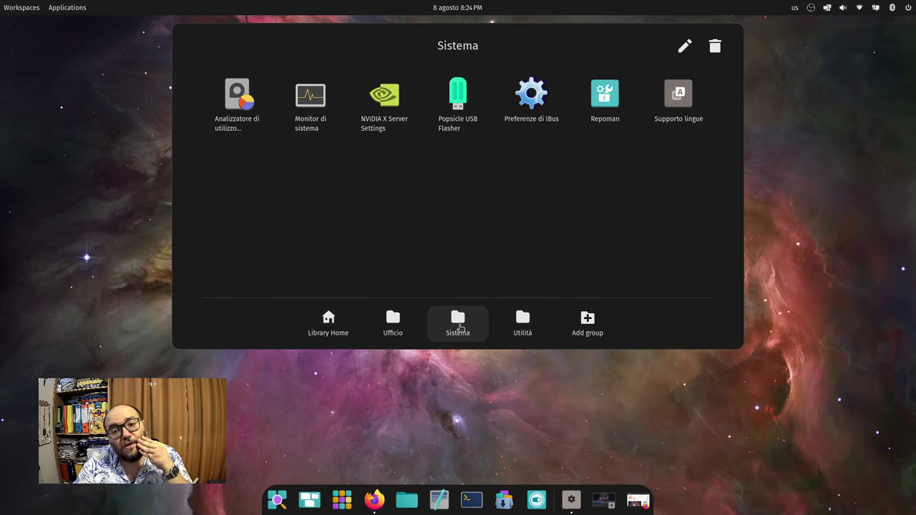
pyautogui.click(312, 129)
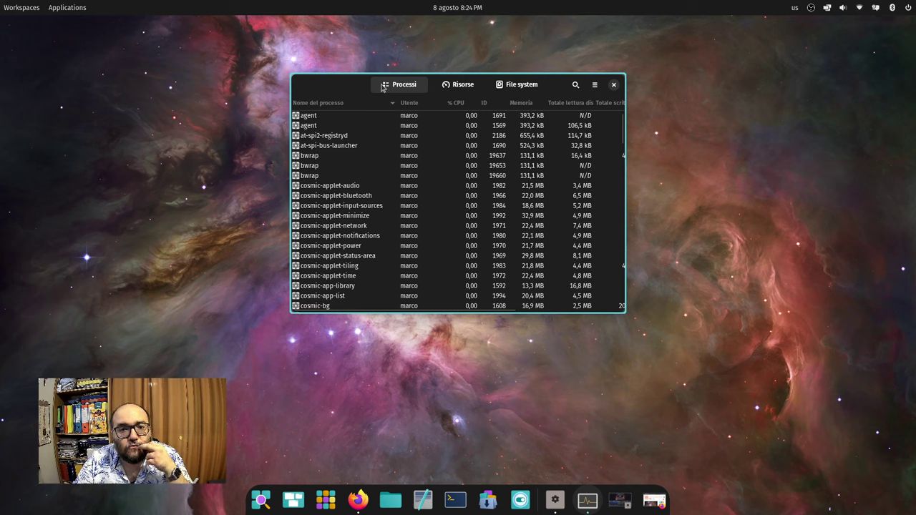
pyautogui.click(459, 85)
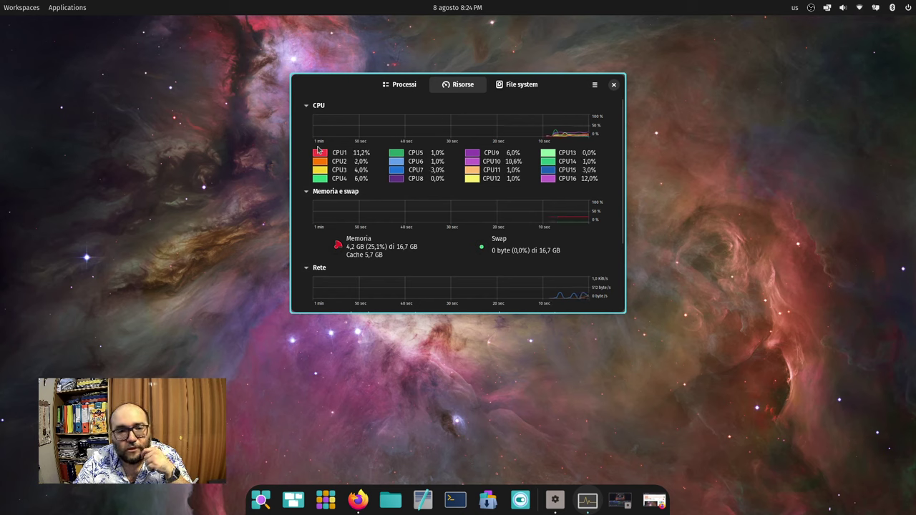
pyautogui.click(614, 86)
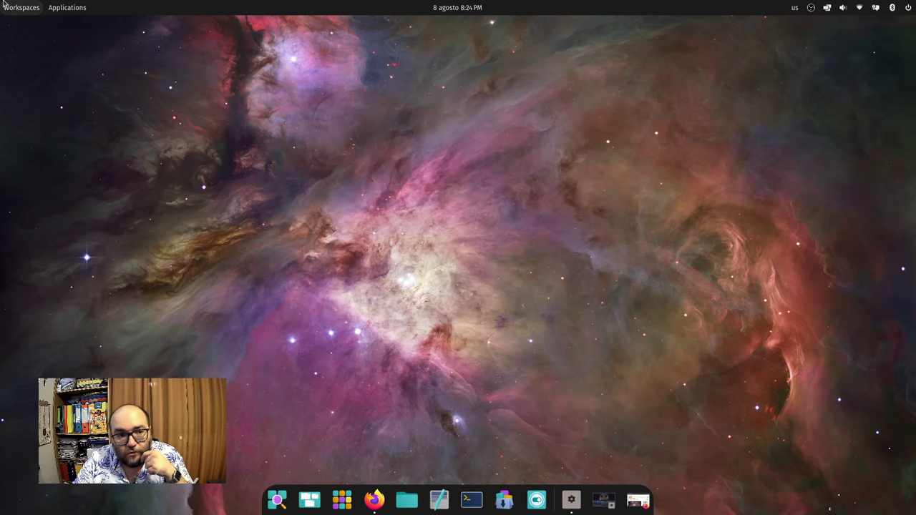
# - Show the launcher and the workspaces overview once more, ending in the application library
pyautogui.click(277, 502)
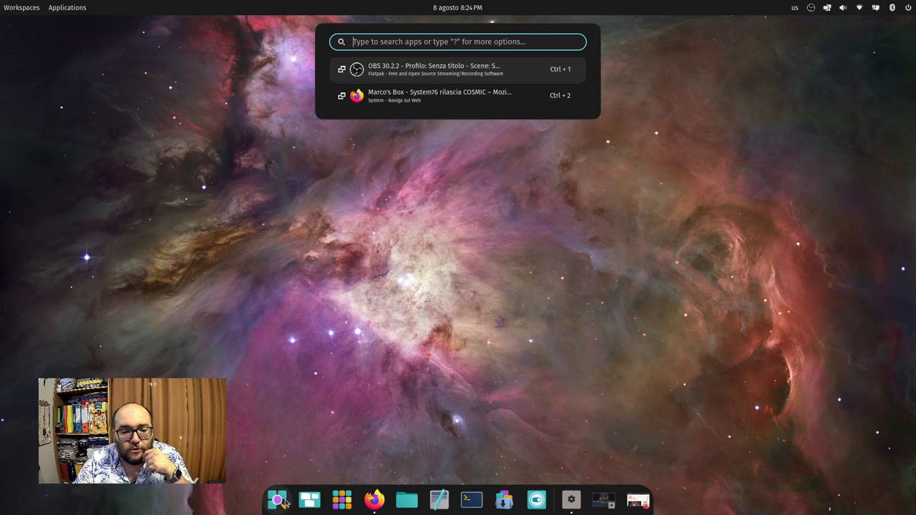
pyautogui.click(315, 501)
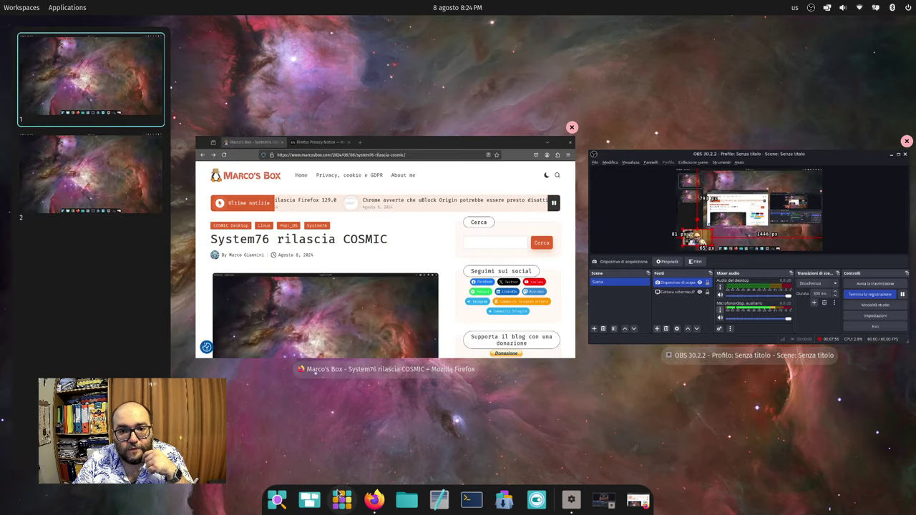
pyautogui.click(337, 505)
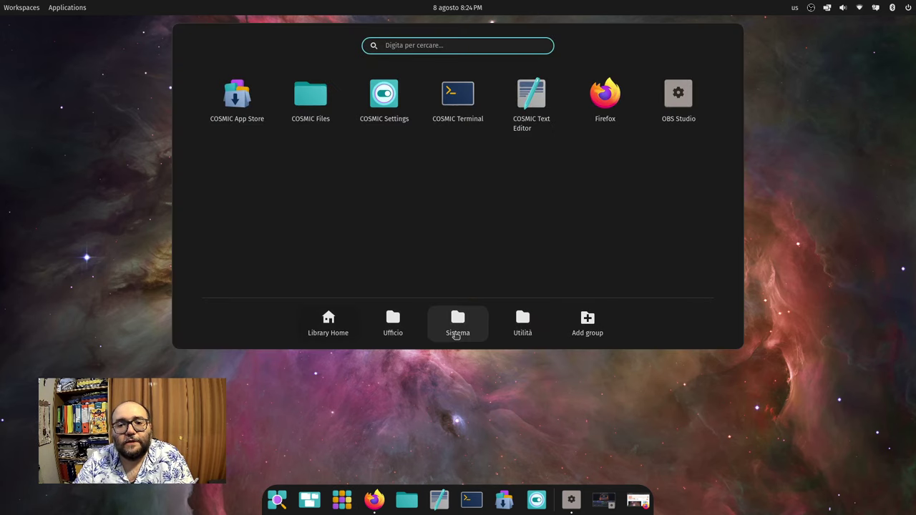
# - Look at the Utilità and Sistema groups and launch Repoman from Sistema
pyautogui.click(513, 325)
pyautogui.click(460, 322)
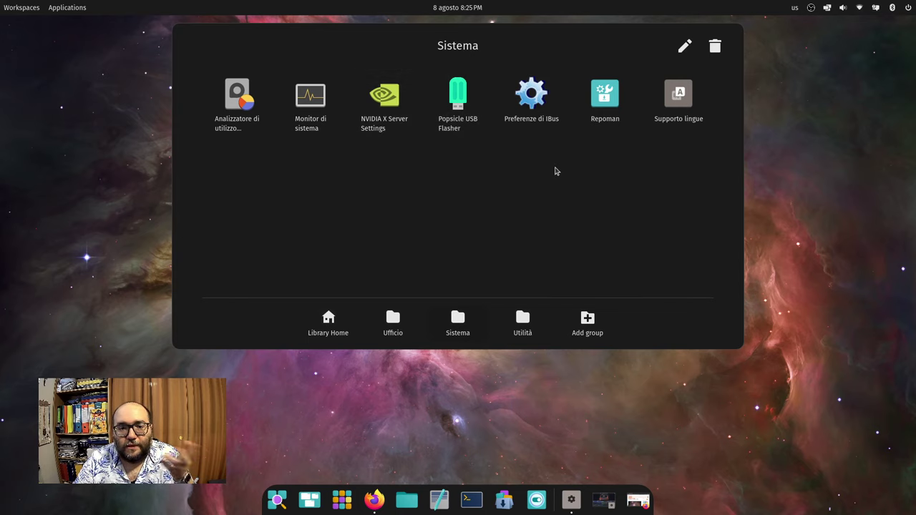
pyautogui.click(605, 131)
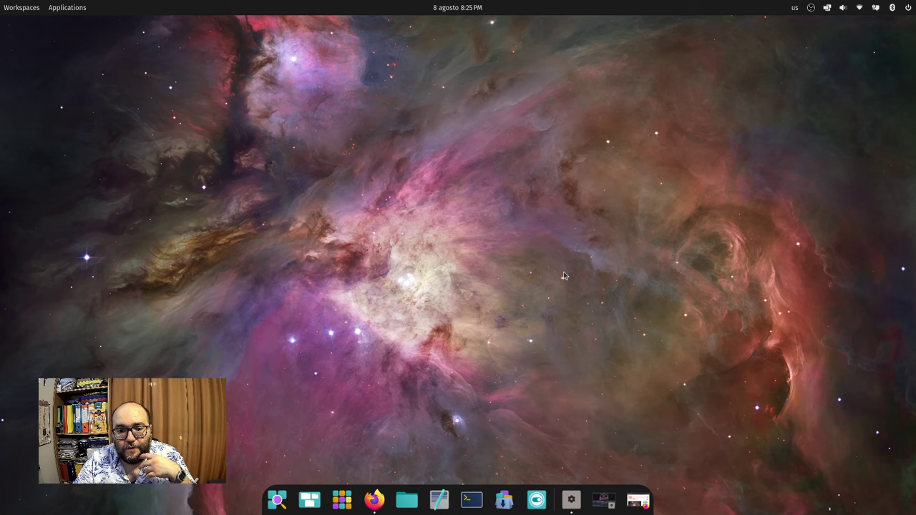
# - Launch COSMIC Screenshot from the application library's Utilità group
pyautogui.click(343, 499)
pyautogui.click(501, 336)
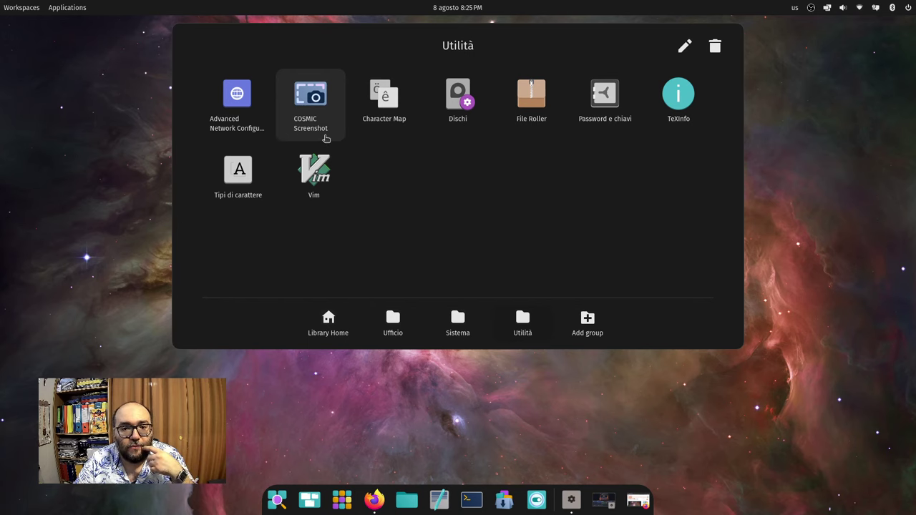
pyautogui.click(311, 104)
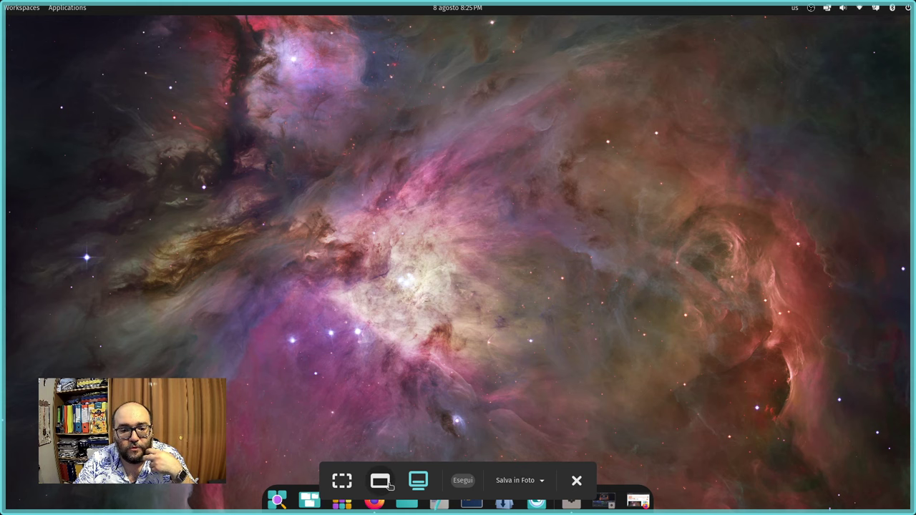
# - Try the window and area capture modes, and take a full-screen screenshot with the Salva in Foto destination
pyautogui.click(387, 486)
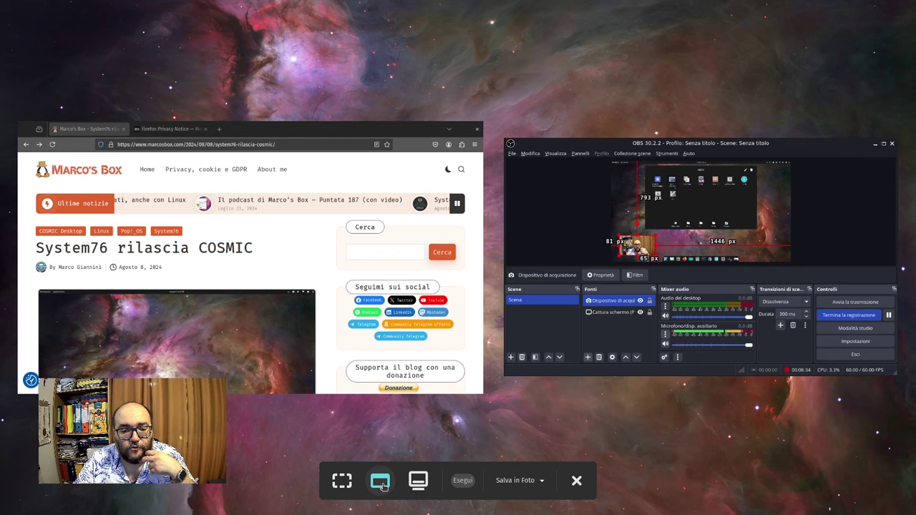
pyautogui.click(342, 481)
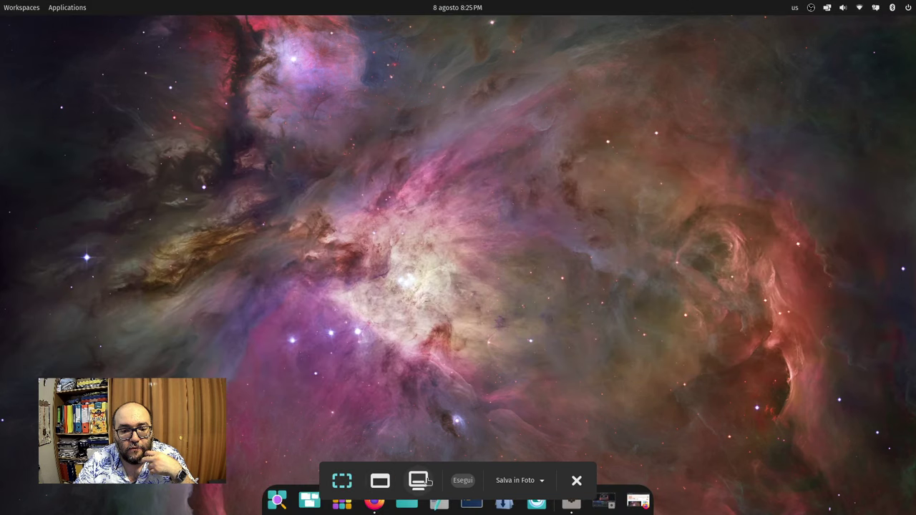
pyautogui.click(427, 481)
pyautogui.click(510, 481)
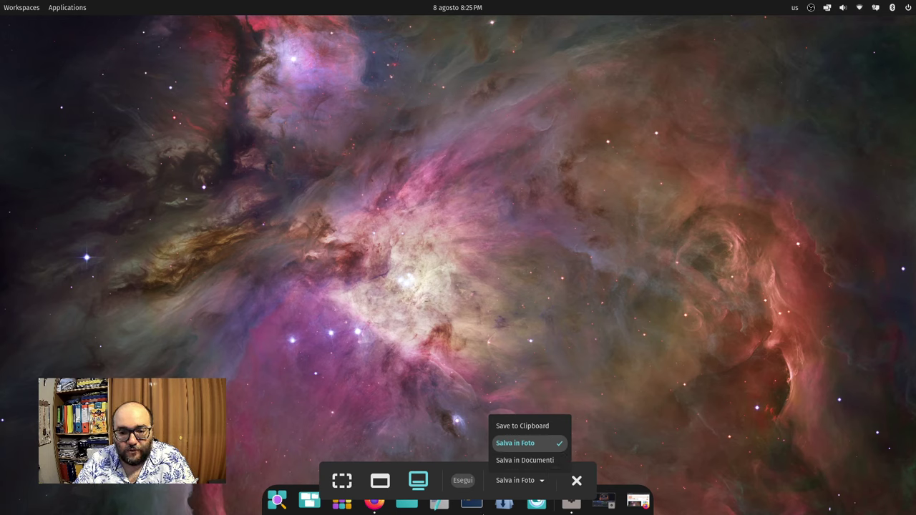
pyautogui.click(463, 480)
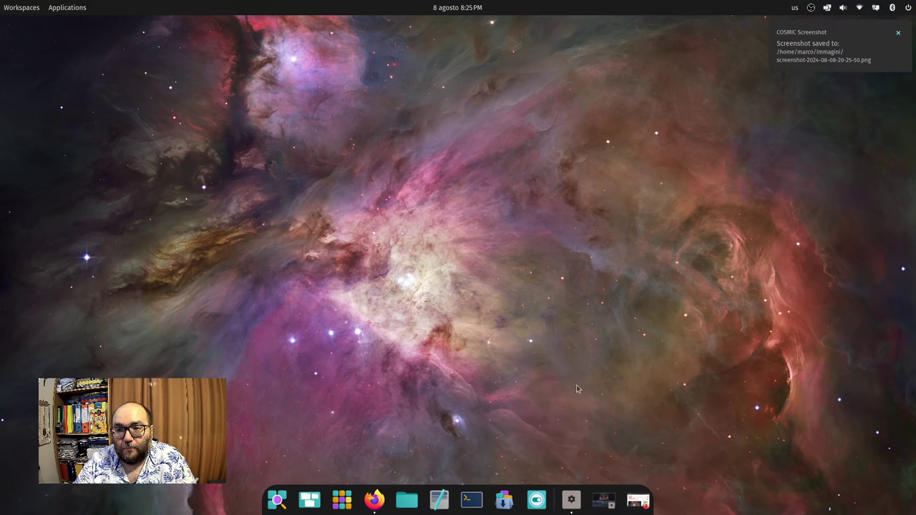
# - Open the file manager, view the saved screenshot in the Immagini folder, close the image viewer and return to Home
pyautogui.click(413, 501)
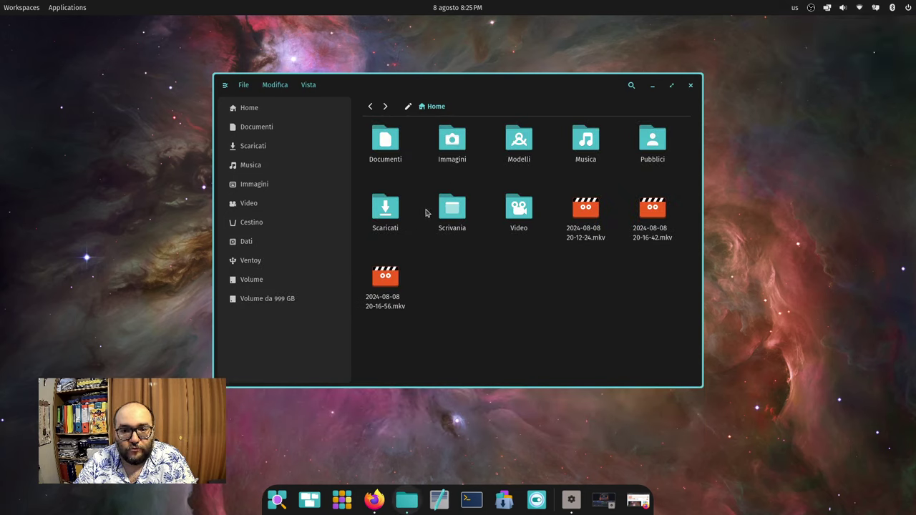
pyautogui.click(447, 149)
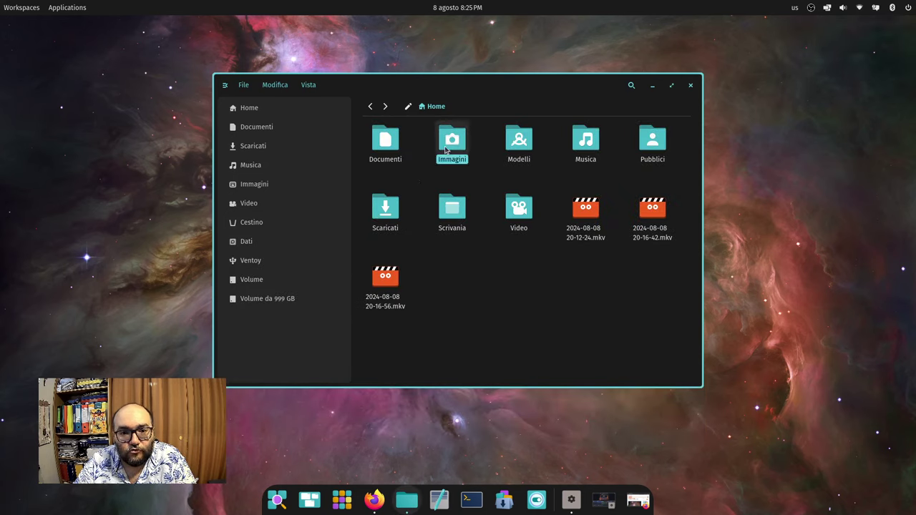
pyautogui.doubleClick(447, 149)
pyautogui.doubleClick(462, 154)
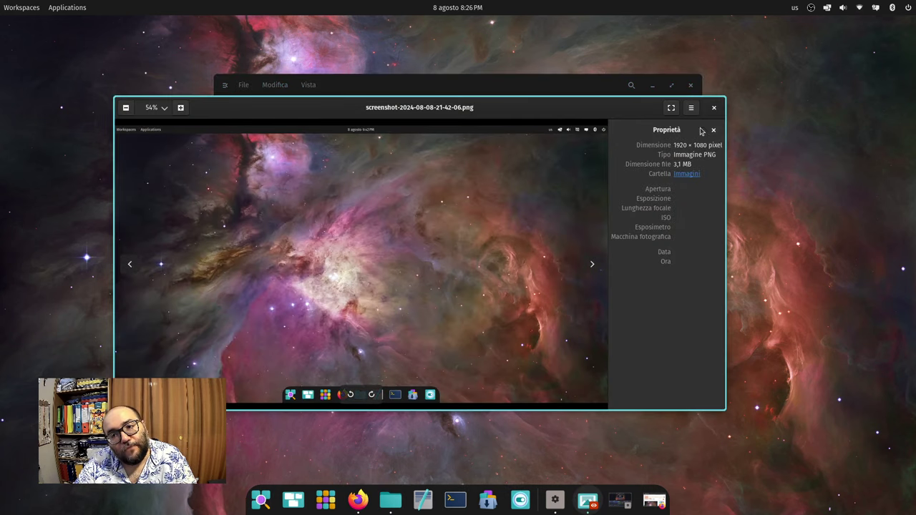
pyautogui.click(712, 108)
pyautogui.click(280, 109)
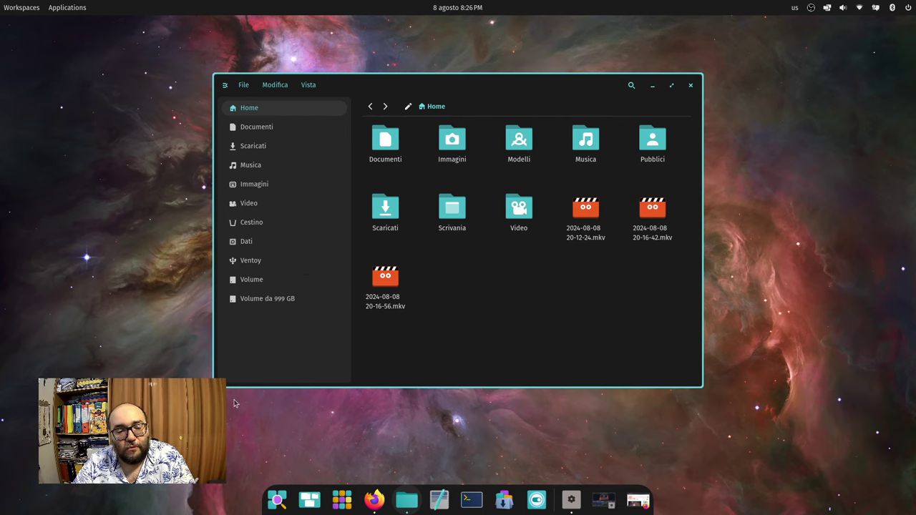
# - Hide and show the file manager's sidebar again, and look through the File, Modifica and Vista commands
pyautogui.click(226, 86)
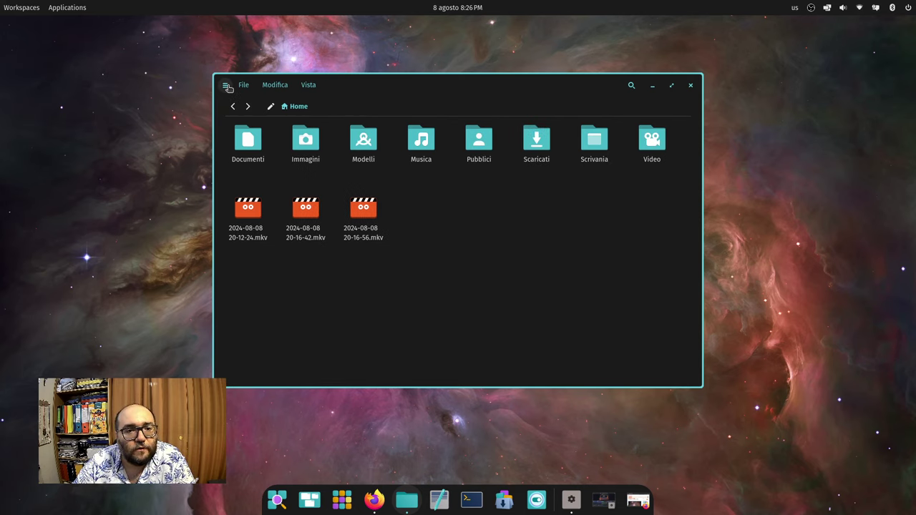
pyautogui.click(226, 86)
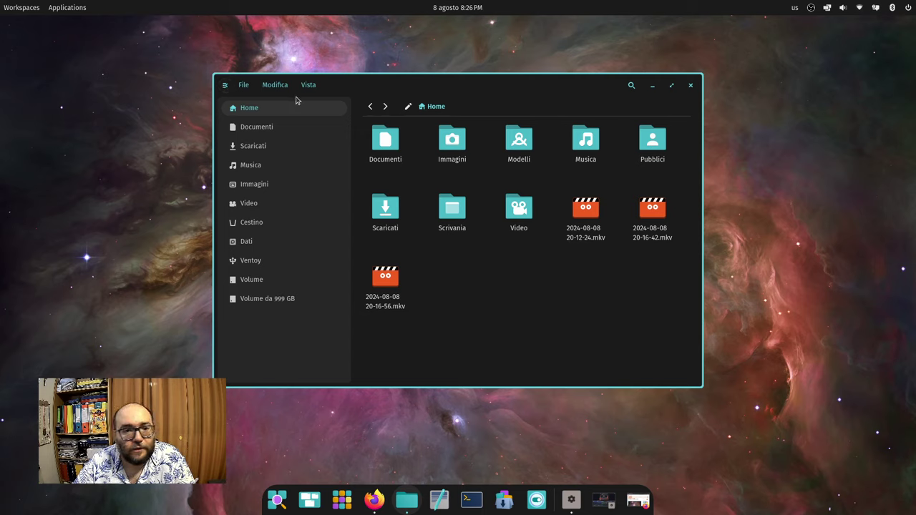
pyautogui.click(243, 86)
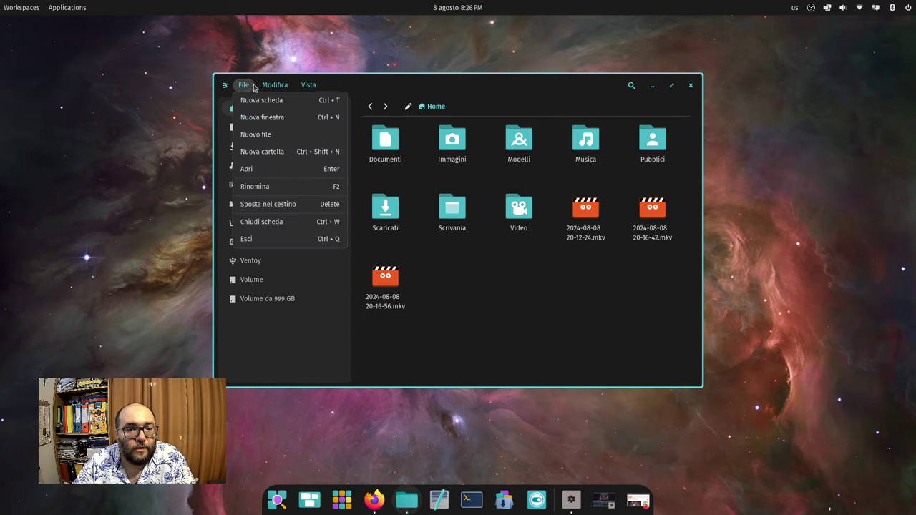
pyautogui.moveTo(274, 87)
pyautogui.moveTo(312, 87)
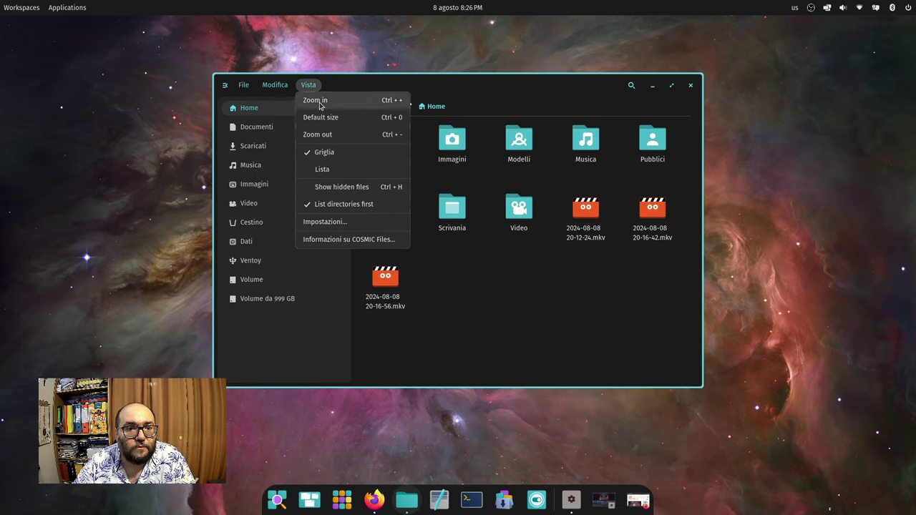
# - Try the Chiaro theme in the file manager's Impostazioni and return to Abbina con scrivania
pyautogui.click(326, 222)
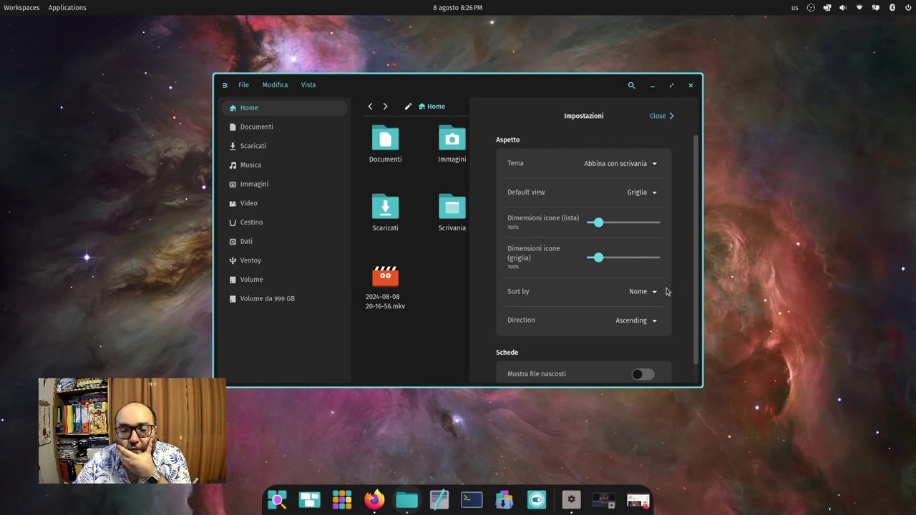
pyautogui.click(650, 166)
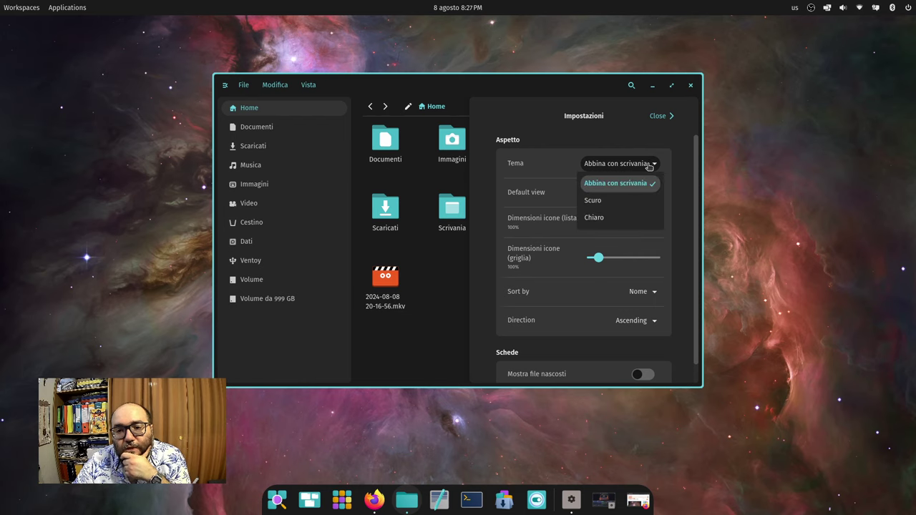
pyautogui.click(626, 216)
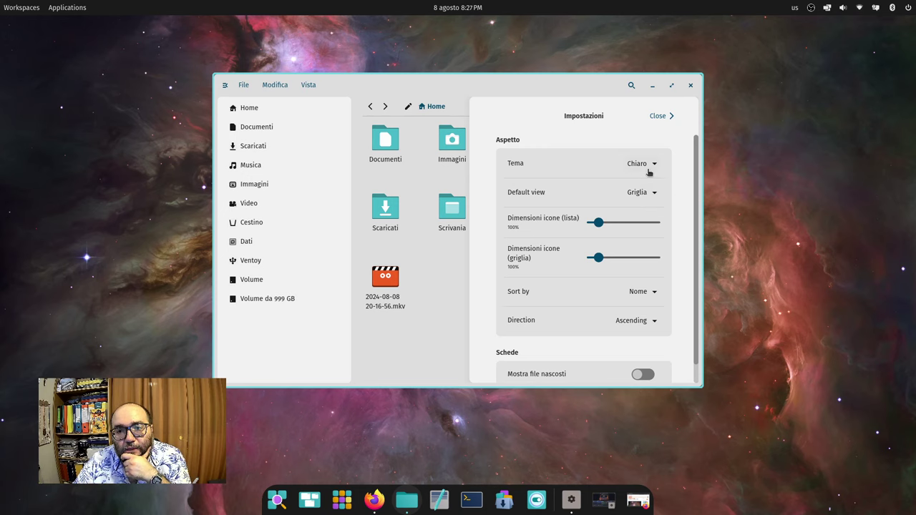
pyautogui.click(652, 166)
pyautogui.click(653, 185)
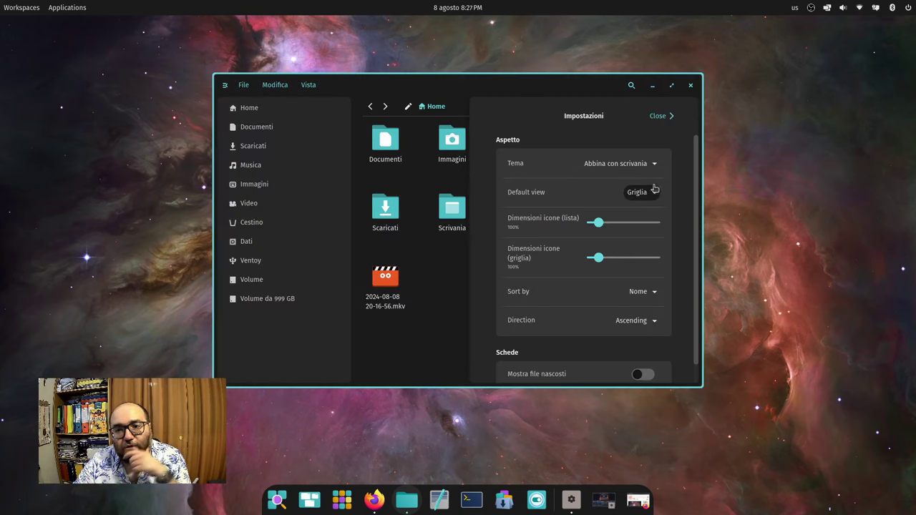
pyautogui.click(648, 167)
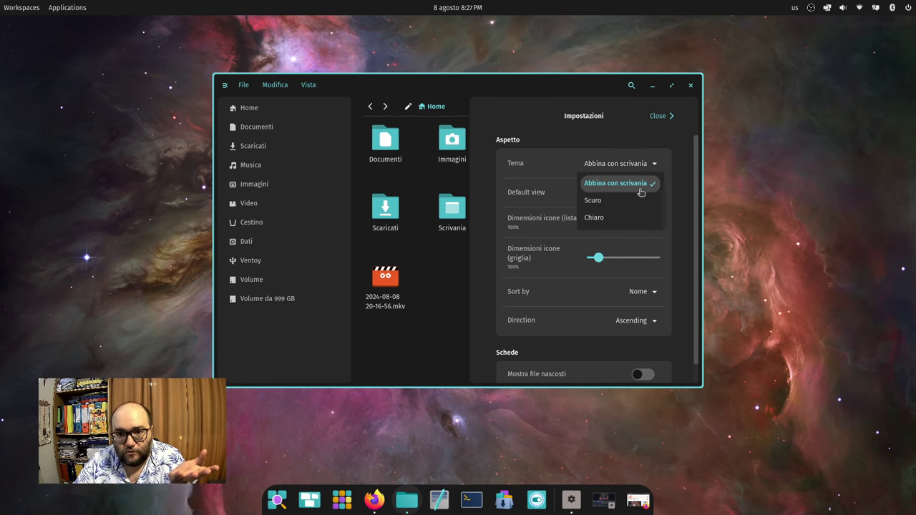
pyautogui.click(640, 216)
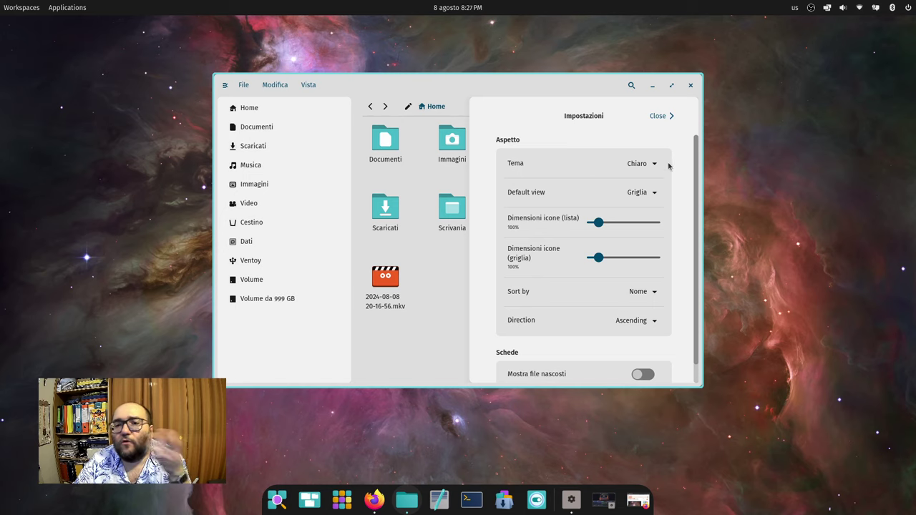
pyautogui.click(635, 166)
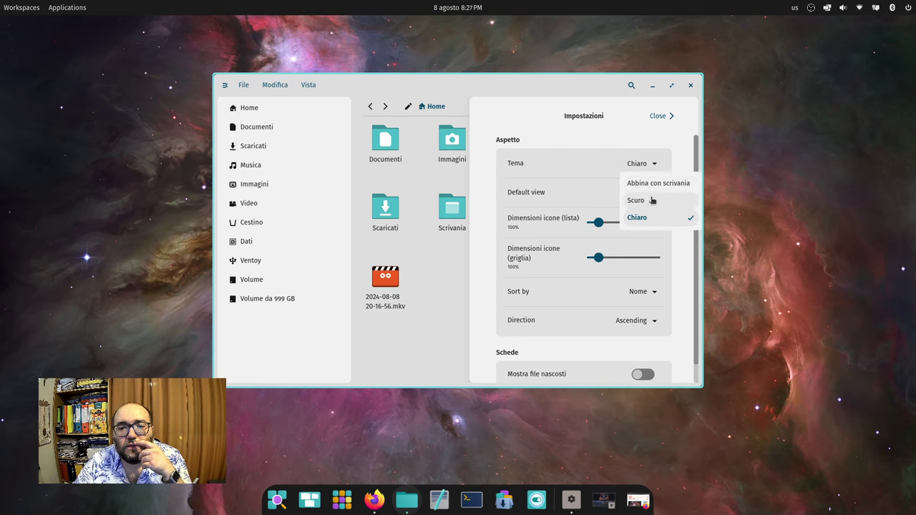
pyautogui.click(648, 180)
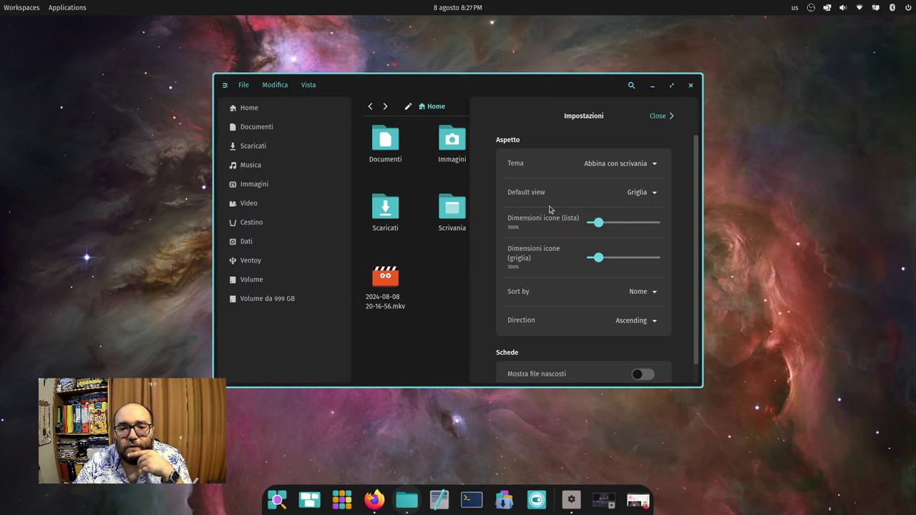
# - Try Lista as the default view on the Home folder and set it back to Griglia
pyautogui.click(652, 193)
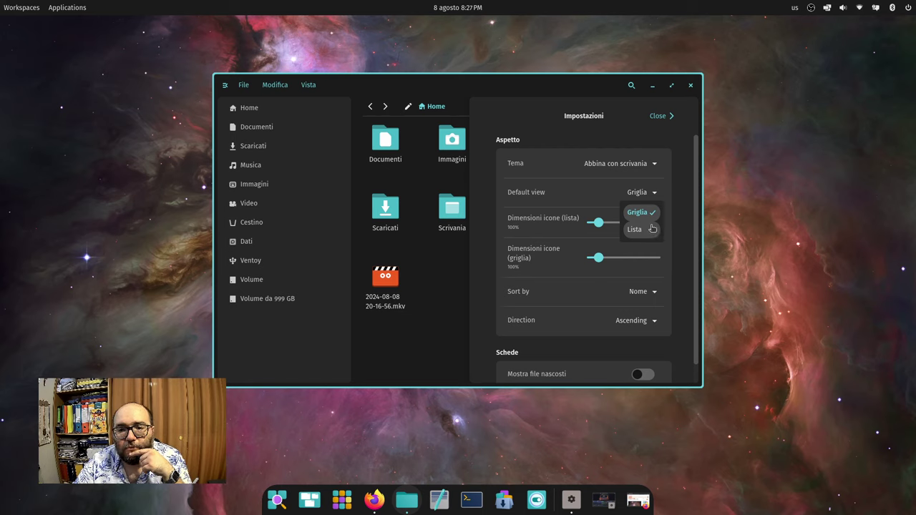
pyautogui.click(653, 230)
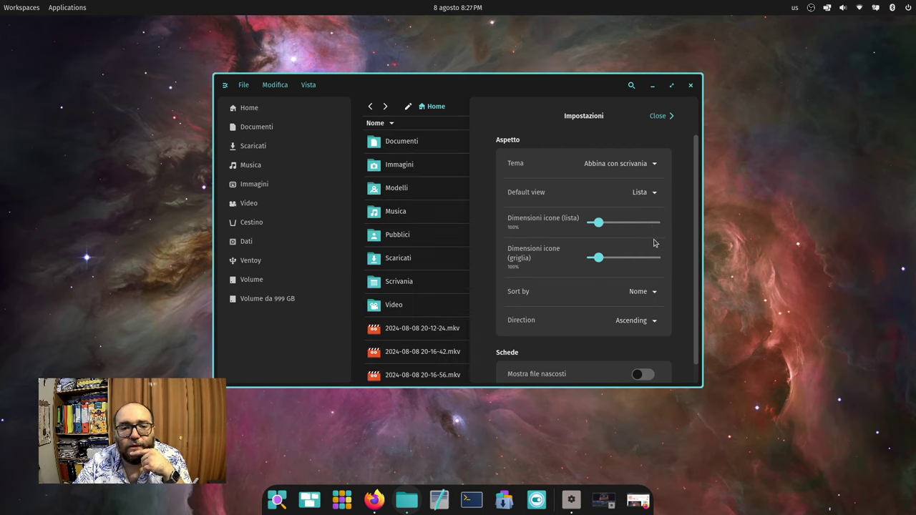
pyautogui.click(658, 120)
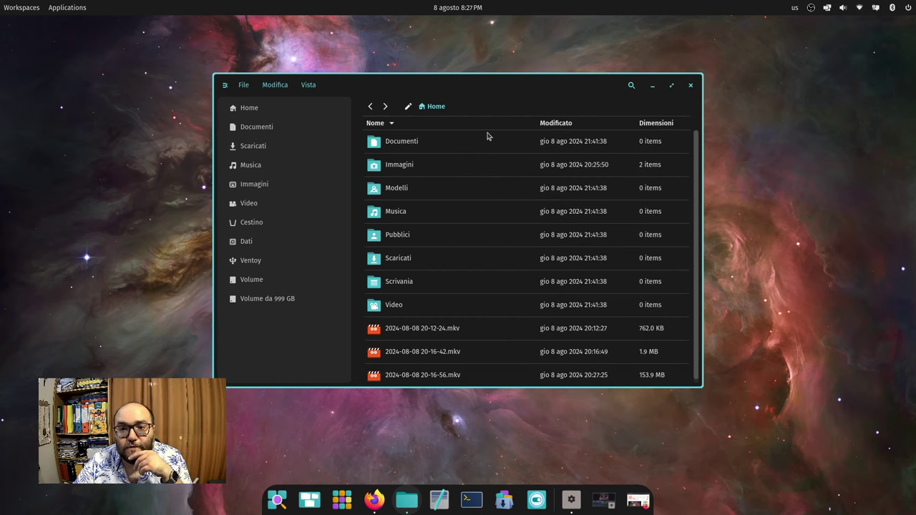
pyautogui.click(277, 86)
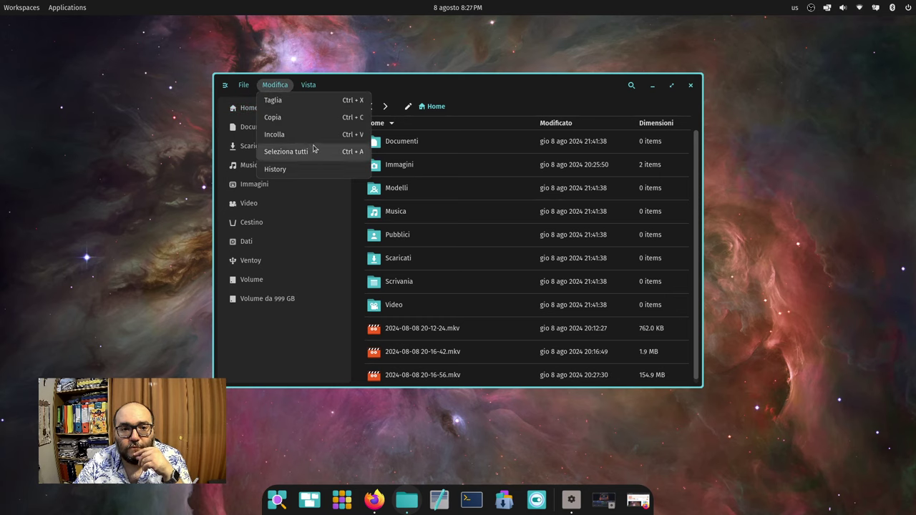
pyautogui.moveTo(312, 85)
pyautogui.click(345, 221)
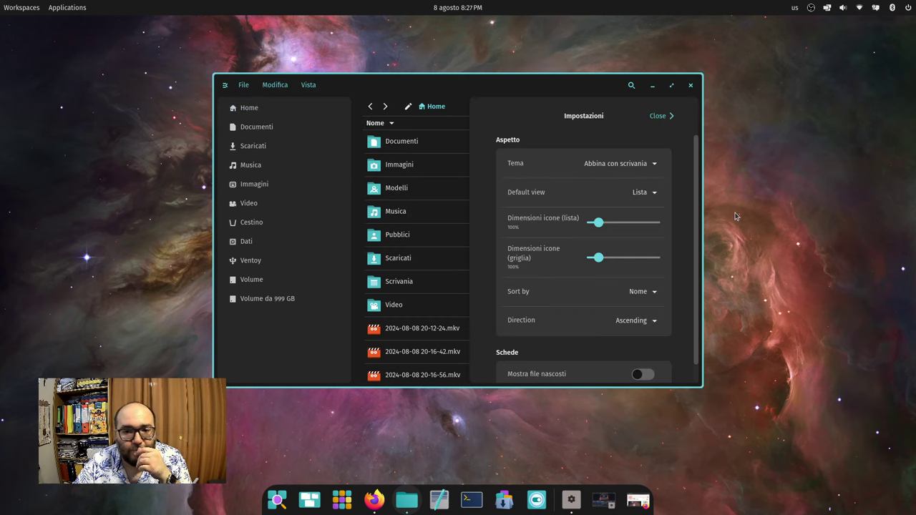
pyautogui.click(651, 194)
pyautogui.click(657, 214)
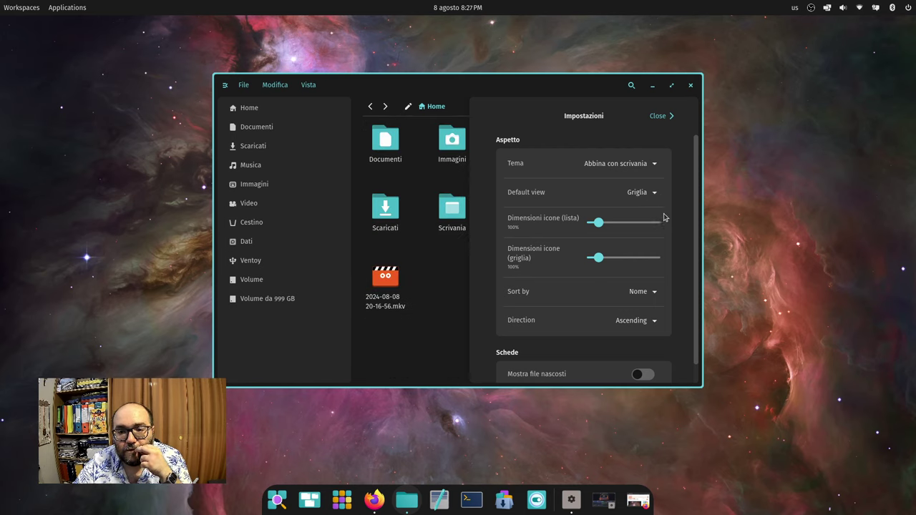
# - Switch the Mostra file nascosti option on and back off, and close the settings
pyautogui.scroll(-1, 681, 219)
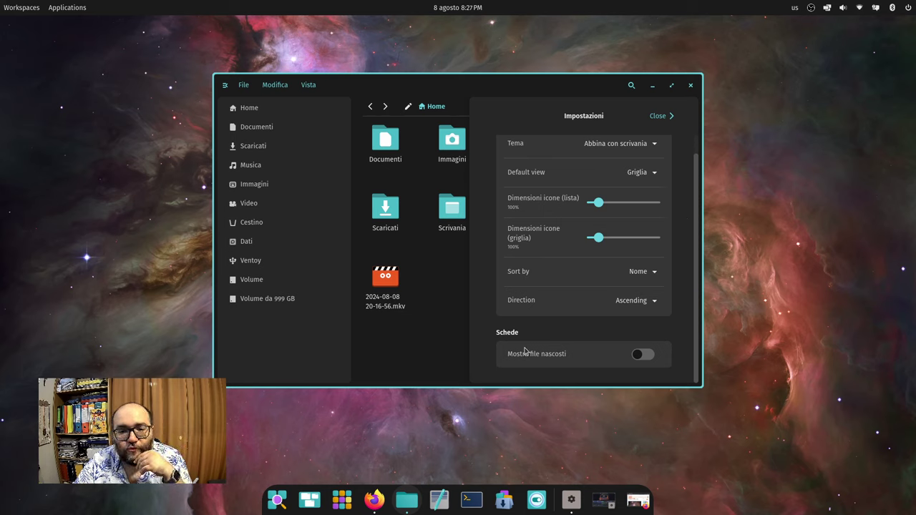
pyautogui.click(637, 357)
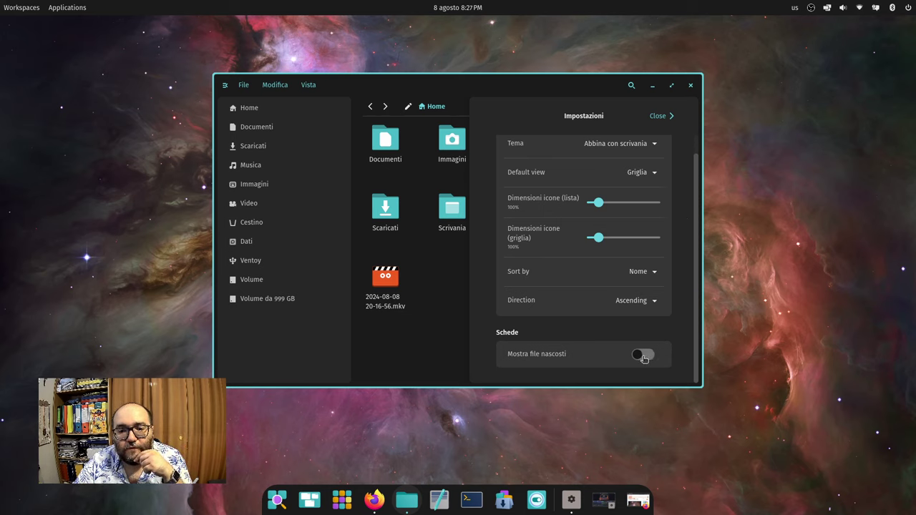
pyautogui.click(644, 356)
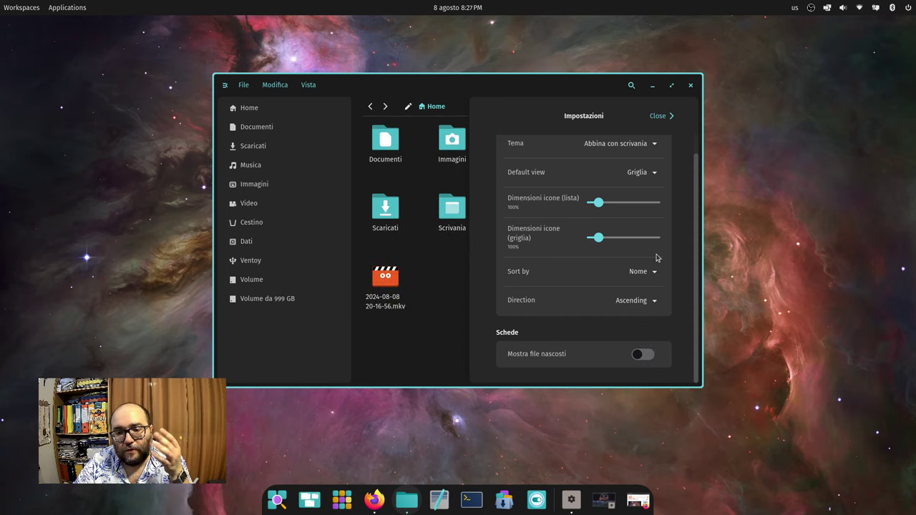
pyautogui.scroll(1, 673, 135)
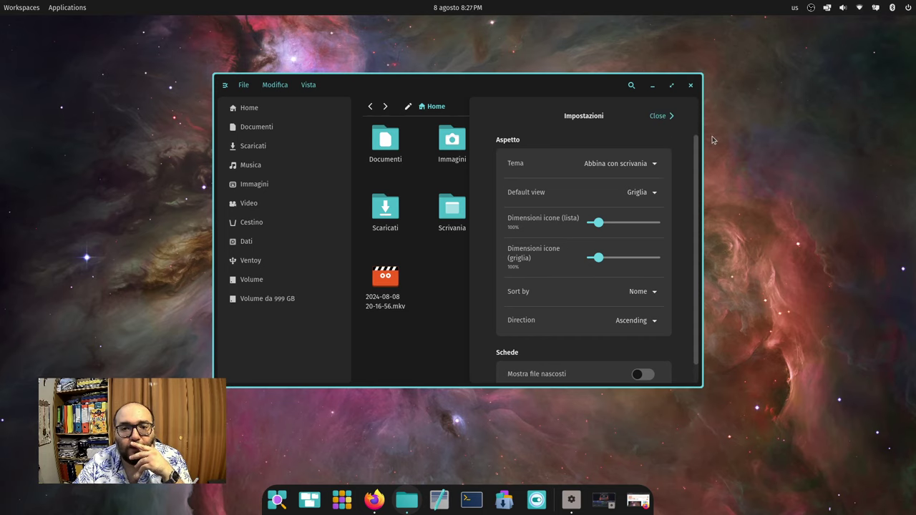
pyautogui.click(665, 119)
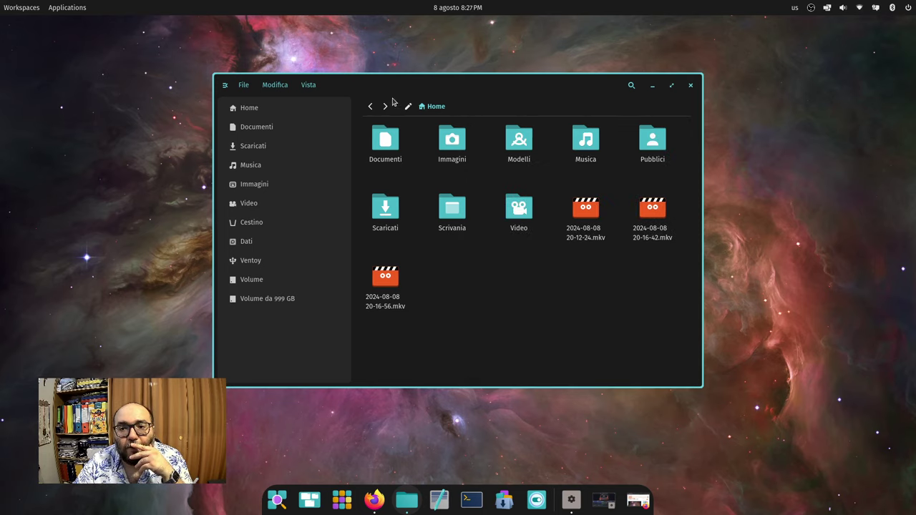
# - Look at the Vista options and the Informazioni su COSMIC Files page, and close it
pyautogui.click(315, 86)
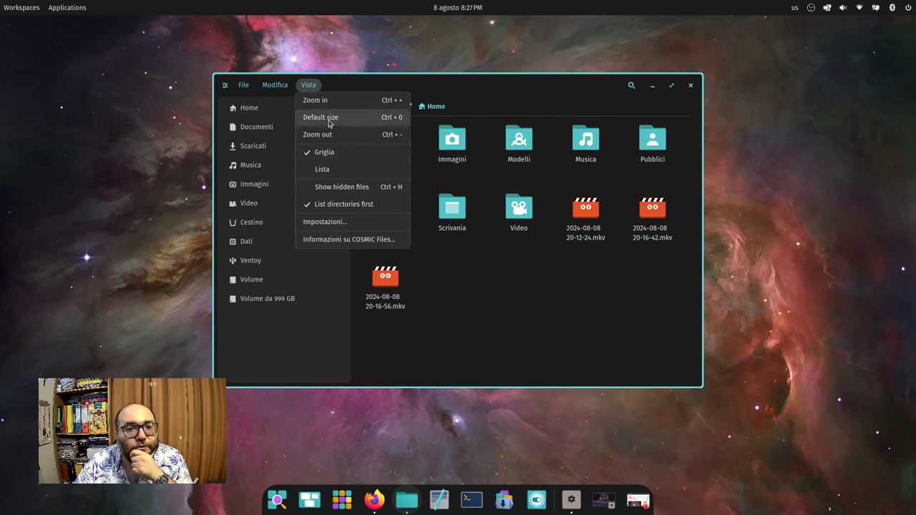
pyautogui.click(392, 241)
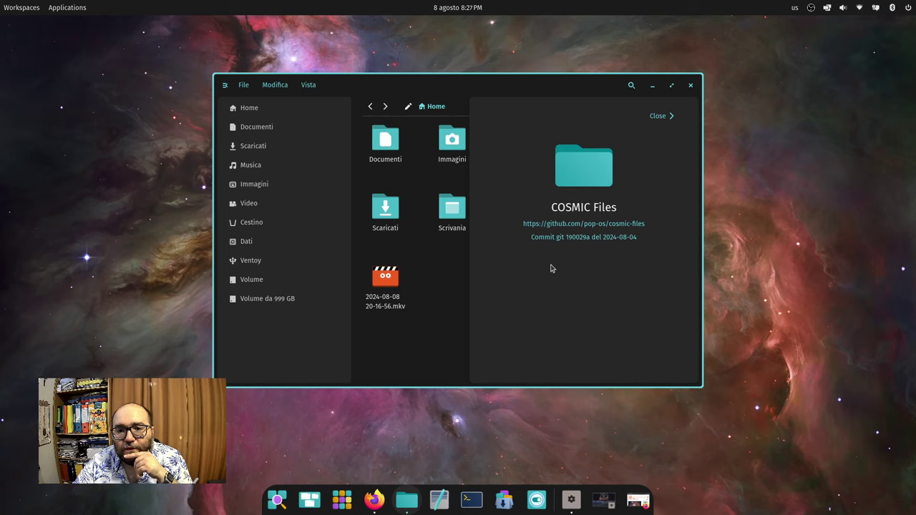
pyautogui.click(666, 118)
# - Examine the context commands for an empty area of the Home folder, including the sorting options, and dismiss them
pyautogui.rightClick(505, 332)
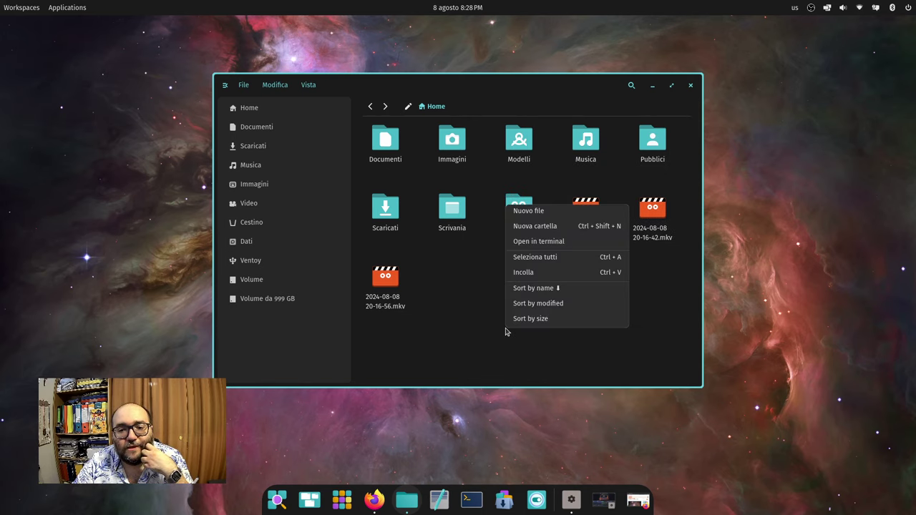
pyautogui.click(609, 249)
pyautogui.hotkey('ctrl', 'd')
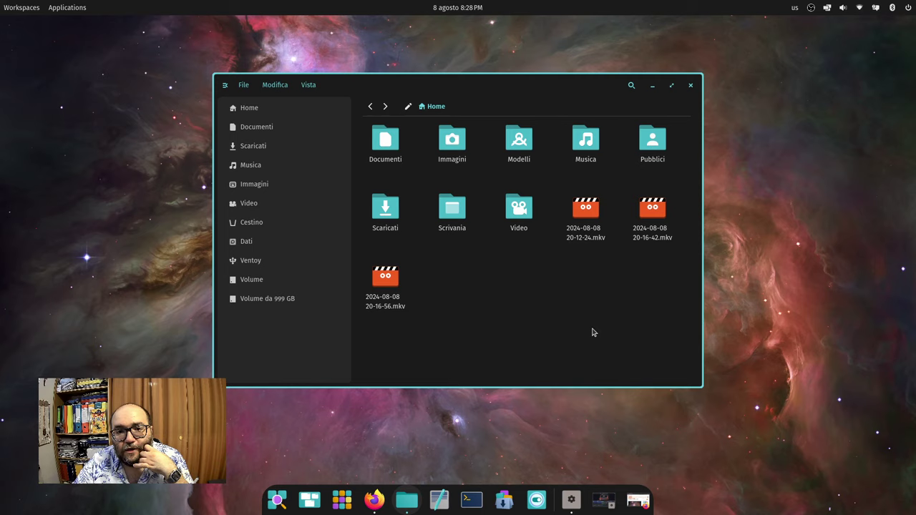
pyautogui.rightClick(542, 329)
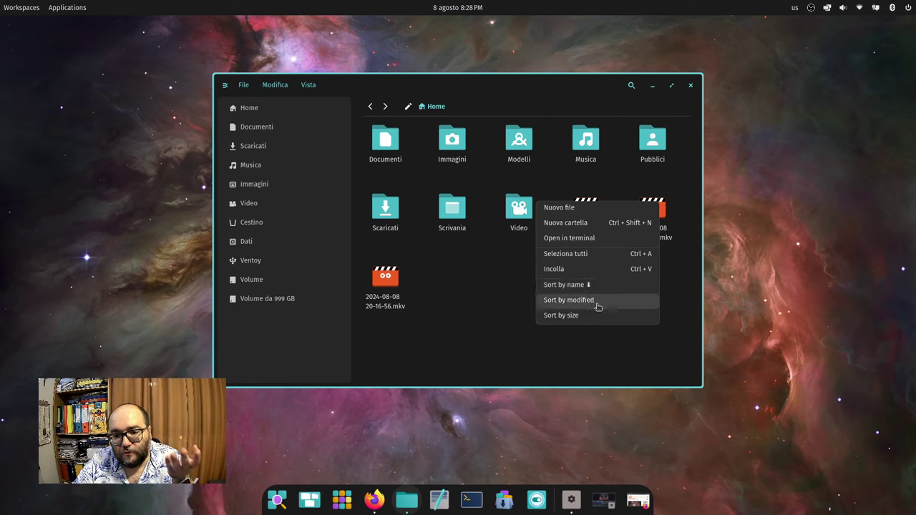
pyautogui.click(527, 339)
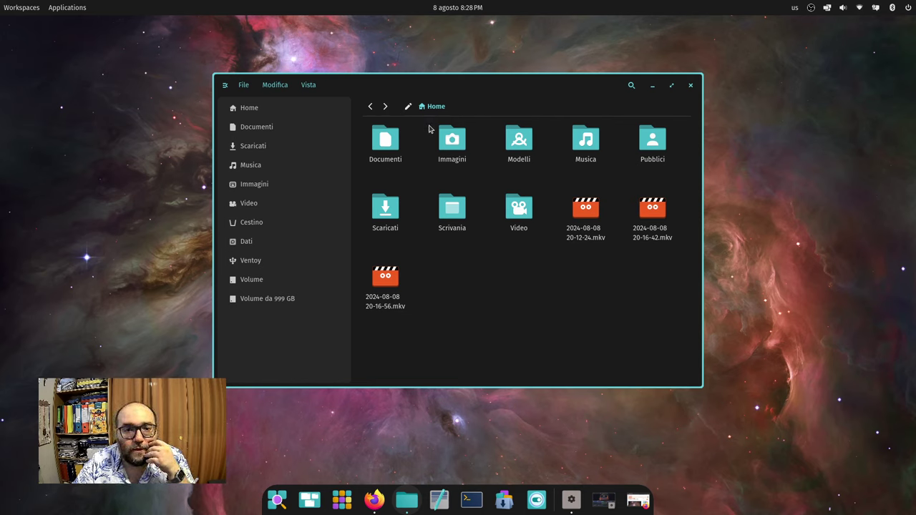
# - Visit the Immagini folder from Home, first directly and again by editing the location path, returning to Home each time
pyautogui.doubleClick(453, 143)
pyautogui.click(423, 111)
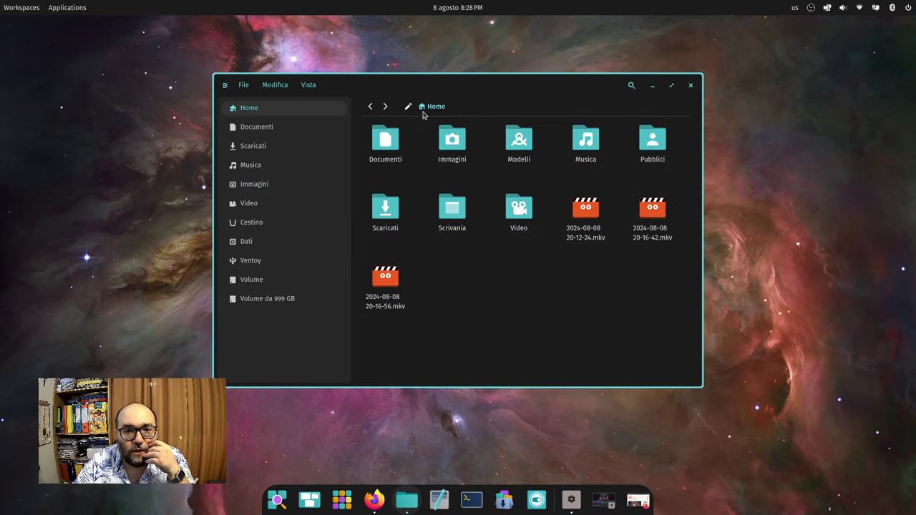
pyautogui.click(409, 107)
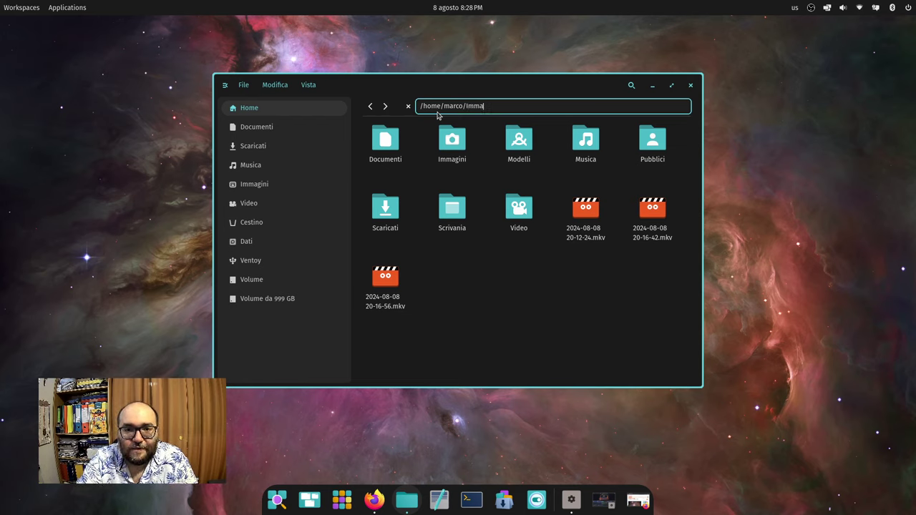
pyautogui.press('Return')
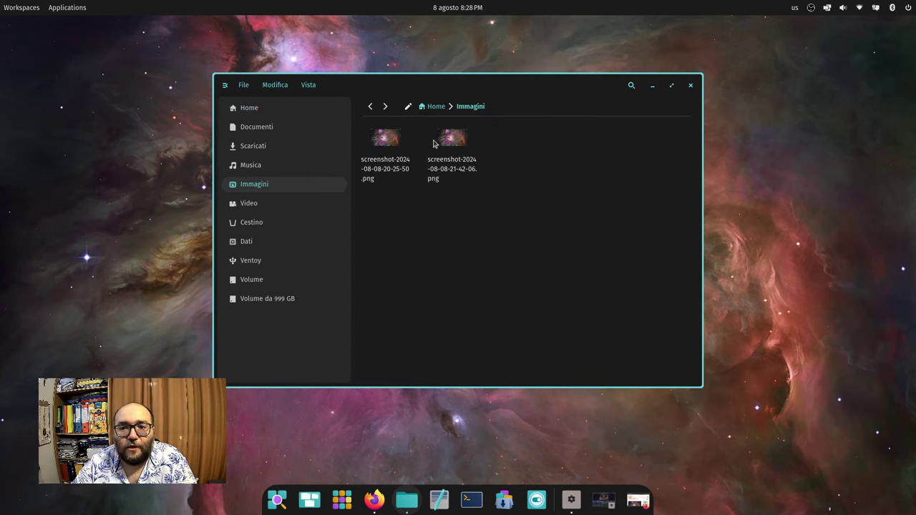
pyautogui.click(315, 108)
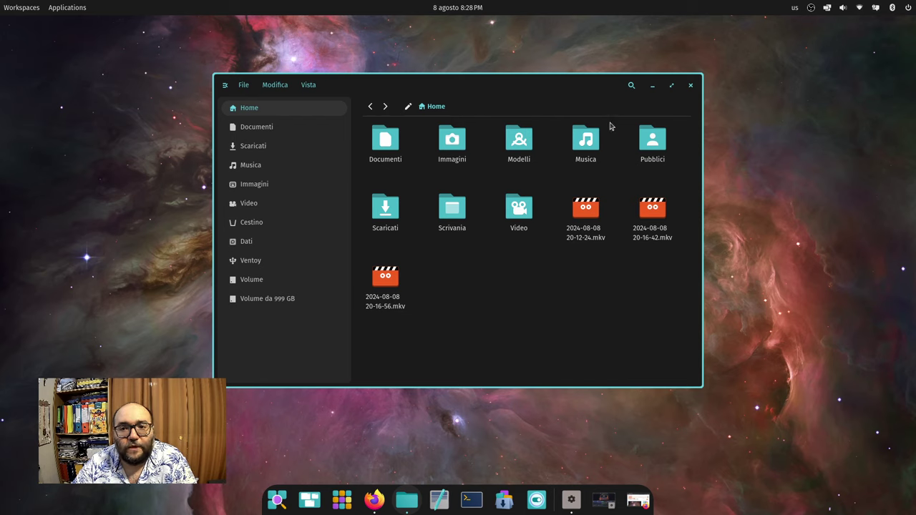
# - Search the Home folder for "sa", dismiss the search and close the file manager
pyautogui.click(632, 87)
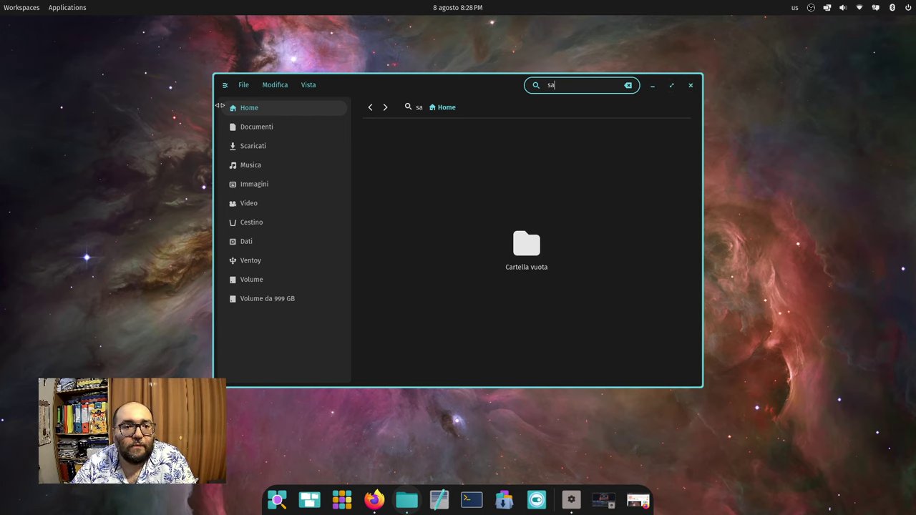
pyautogui.click(628, 85)
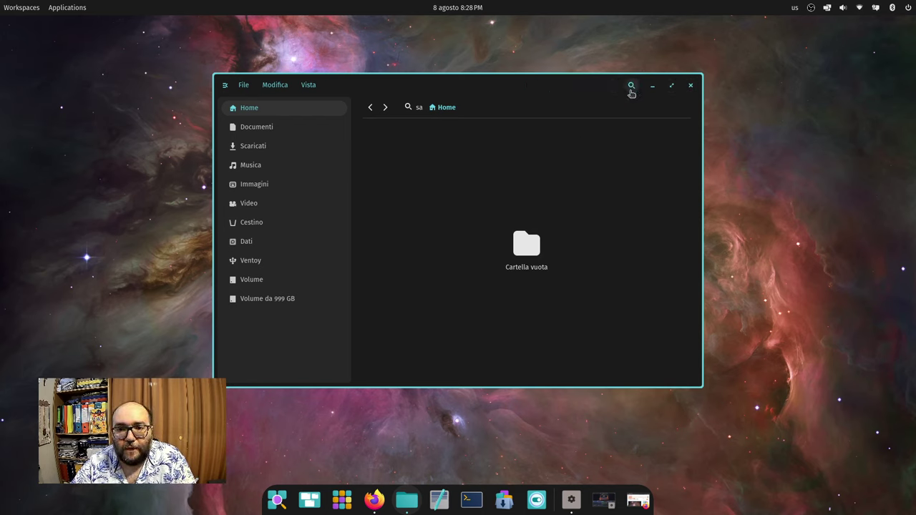
pyautogui.click(689, 87)
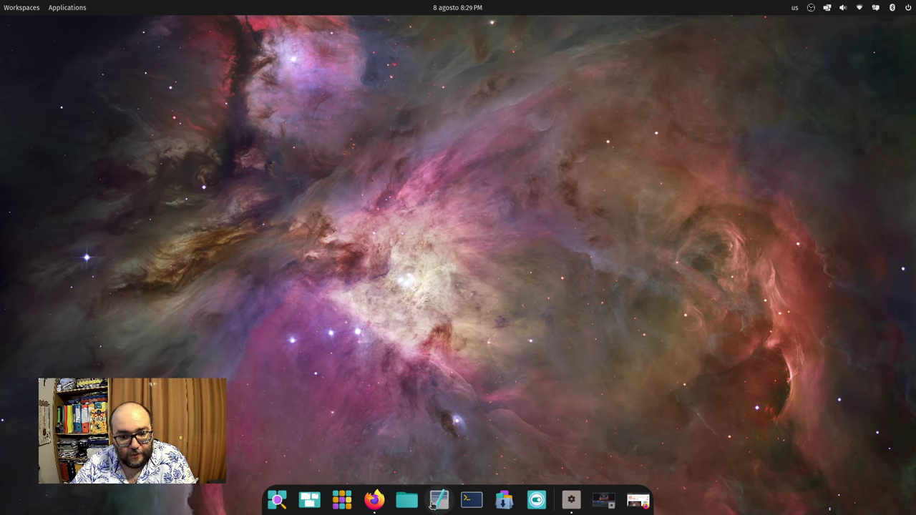
# - Open COSMIC Text Editor, show and hide its project sidebar, and enter "safaf" and "sa" on two lines
pyautogui.click(441, 501)
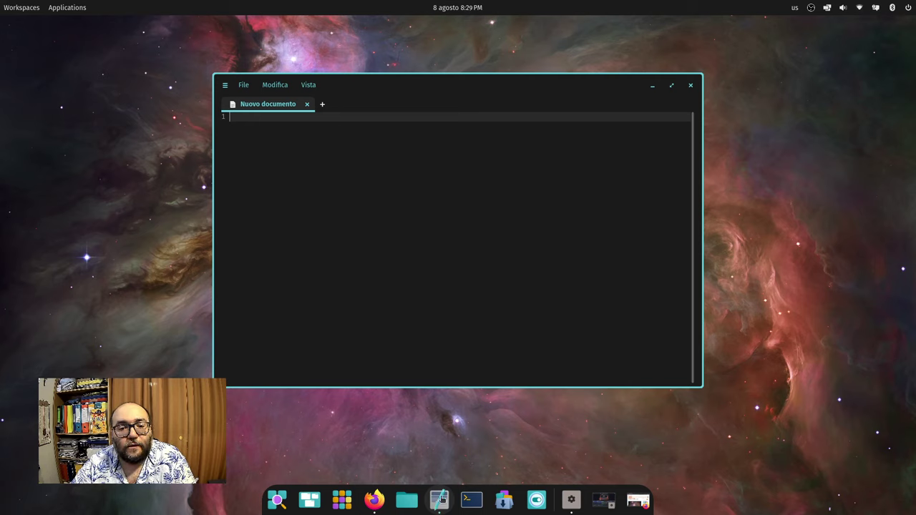
pyautogui.click(225, 85)
pyautogui.click(226, 86)
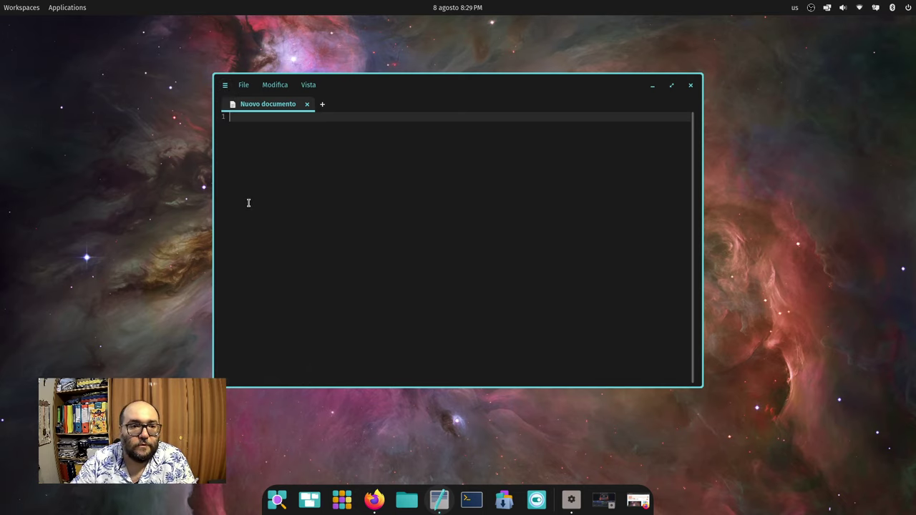
pyautogui.write('sa')
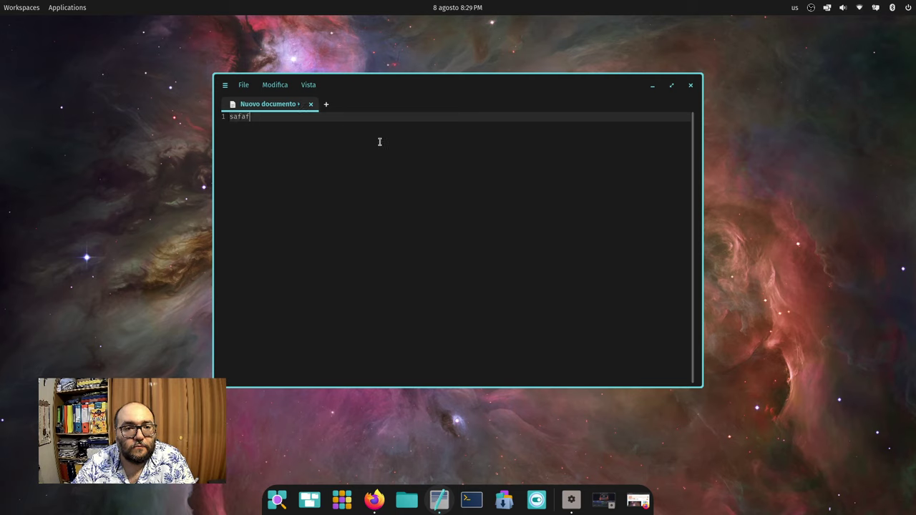
pyautogui.write('faf')
pyautogui.press('Return')
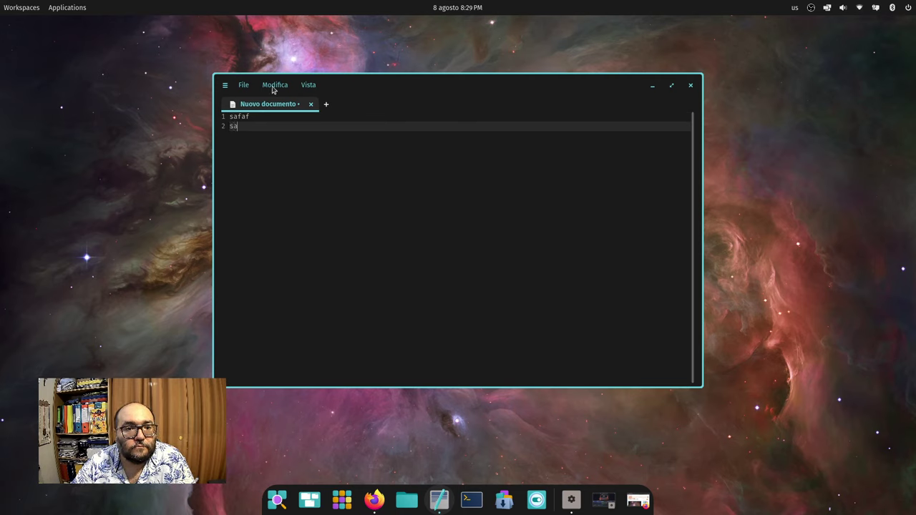
# - Try Controllo ortografico on the document and examine the available Modifica and Vista commands
pyautogui.click(273, 89)
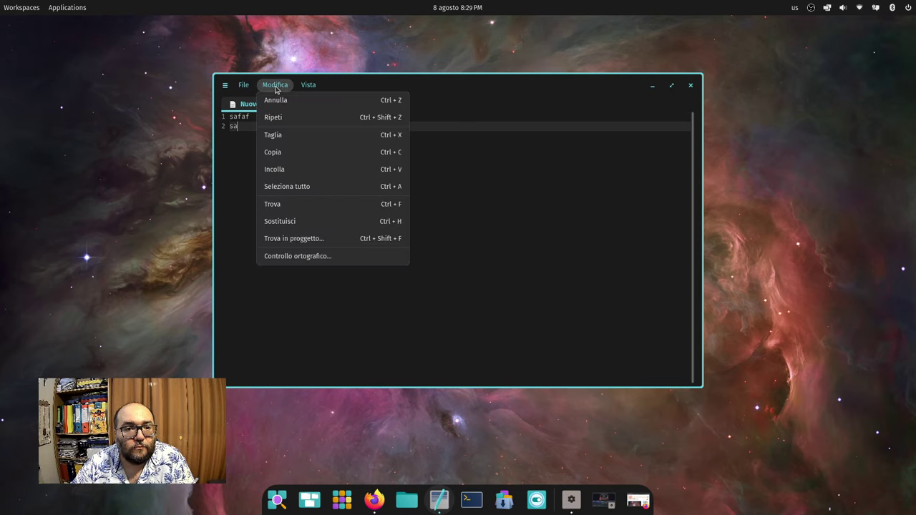
pyautogui.click(301, 258)
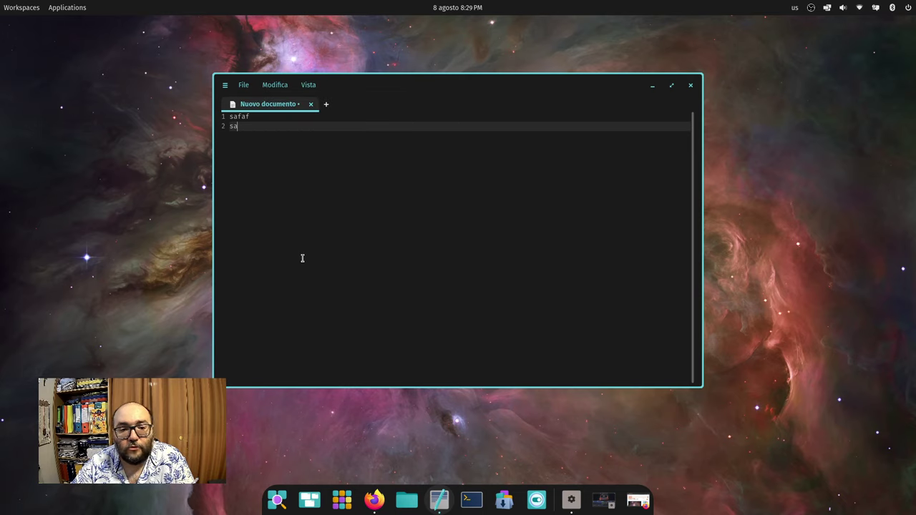
pyautogui.click(276, 85)
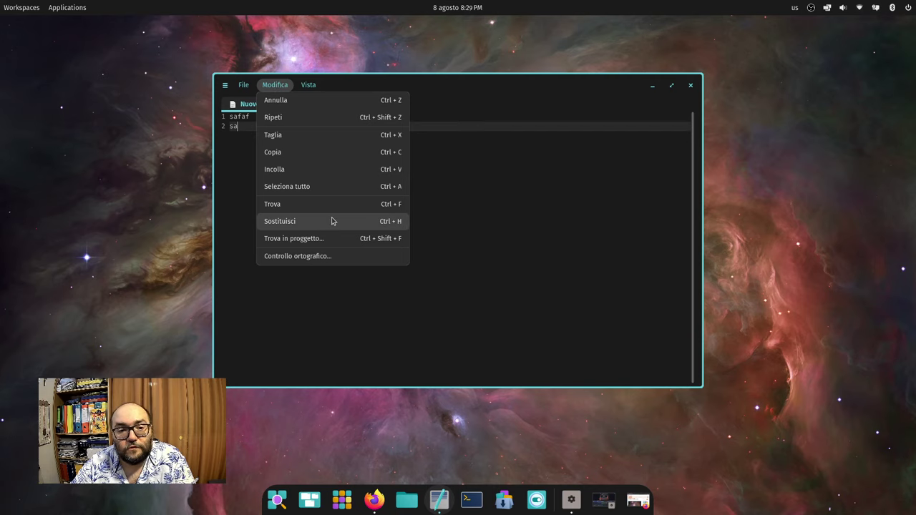
pyautogui.moveTo(307, 84)
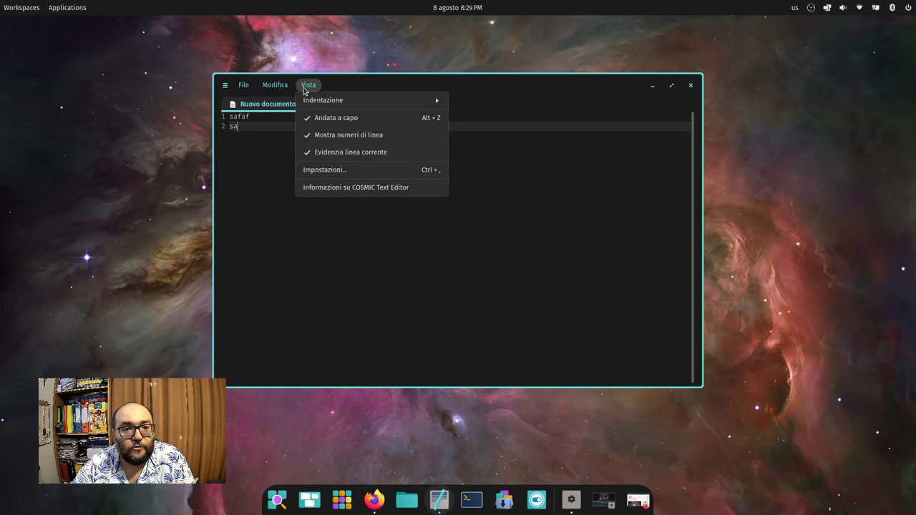
# - View the document's Statistiche documento and the Gestione Git page, closing each one
pyautogui.moveTo(244, 85)
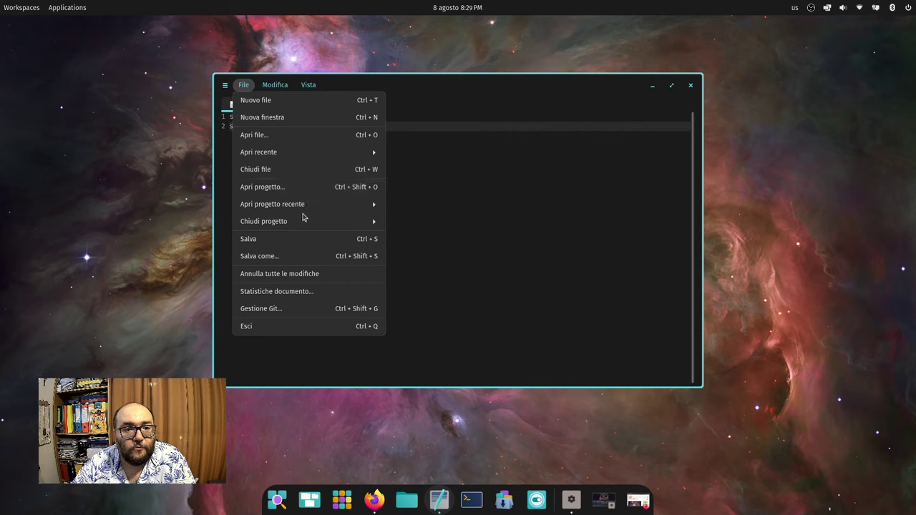
pyautogui.click(312, 292)
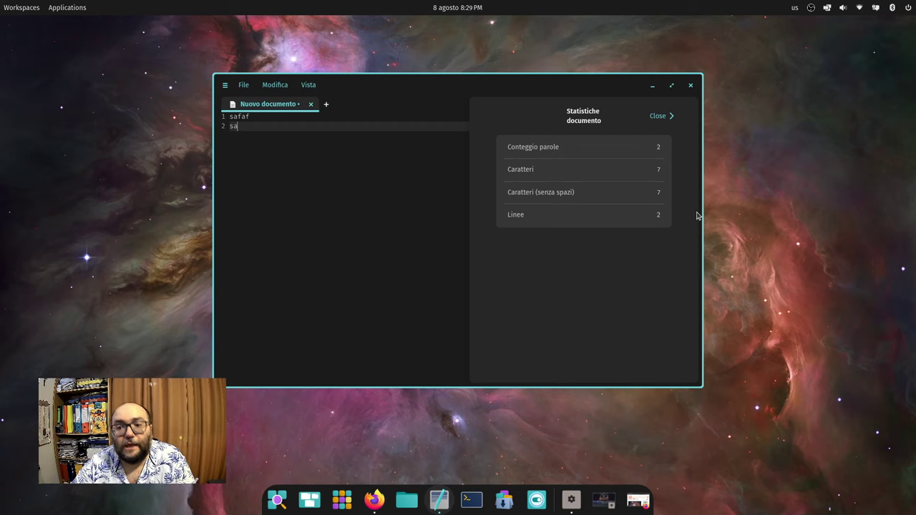
pyautogui.click(660, 121)
pyautogui.click(243, 85)
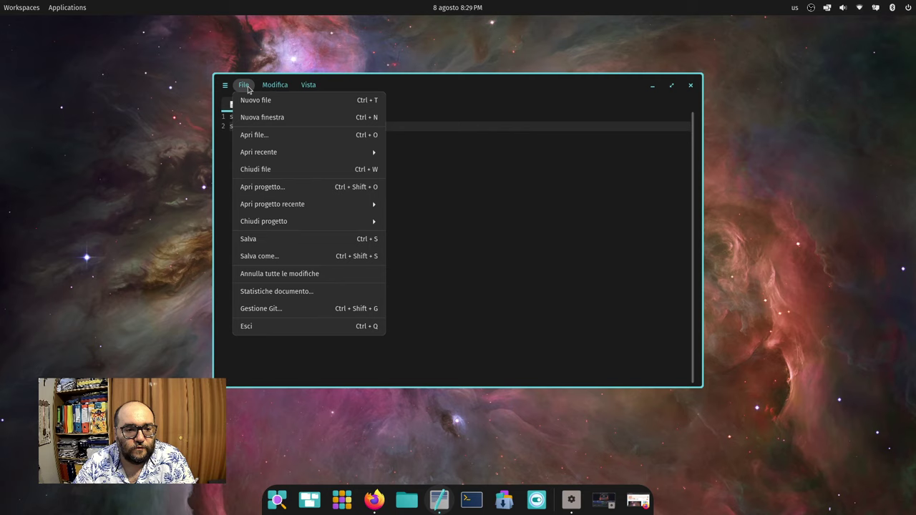
pyautogui.click(337, 308)
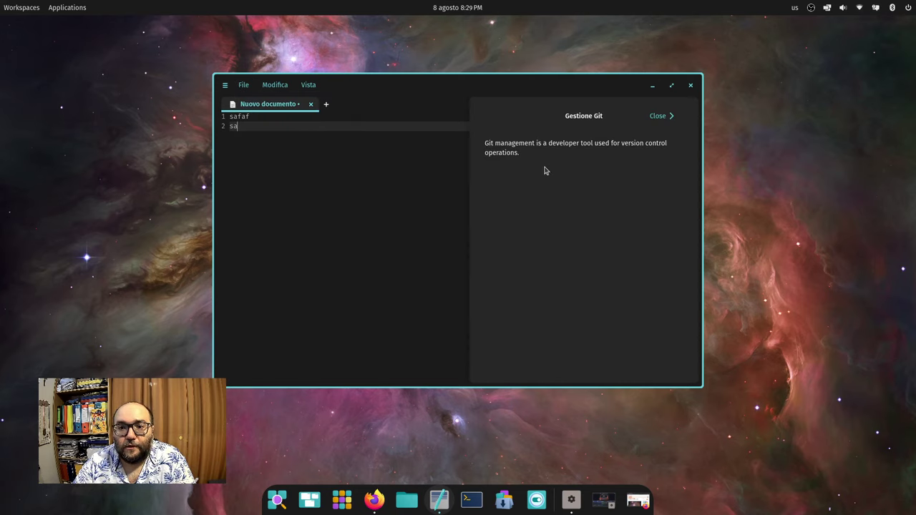
pyautogui.click(665, 122)
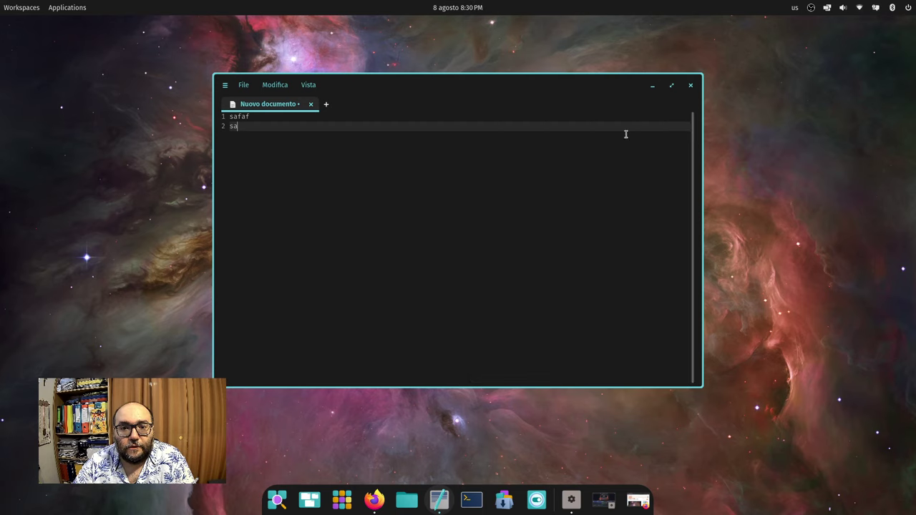
# - Review the text editor's Vista options and its Impostazioni for appearance and keyboard shortcuts, and close the settings
pyautogui.click(277, 84)
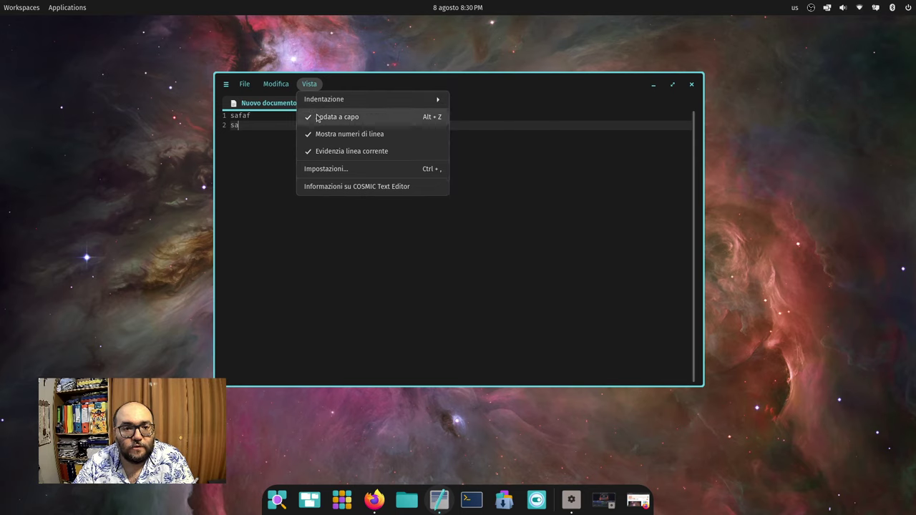
pyautogui.click(324, 172)
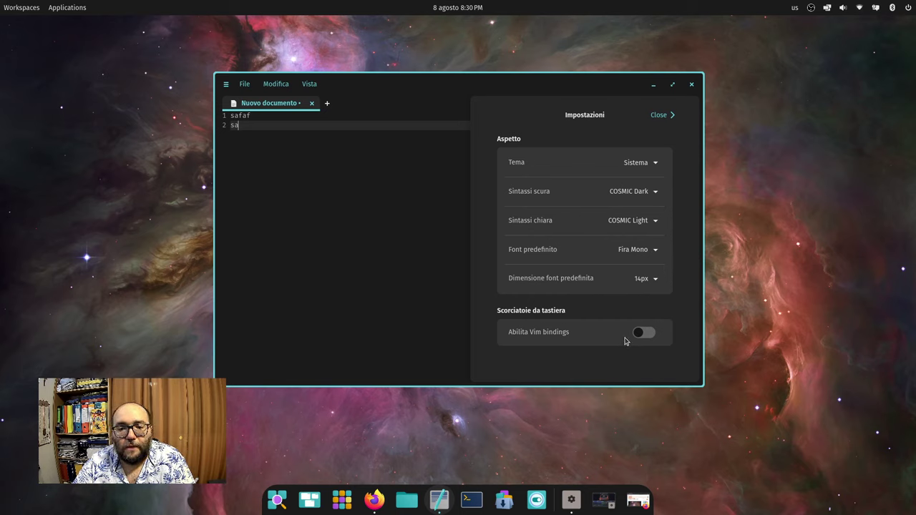
pyautogui.click(660, 116)
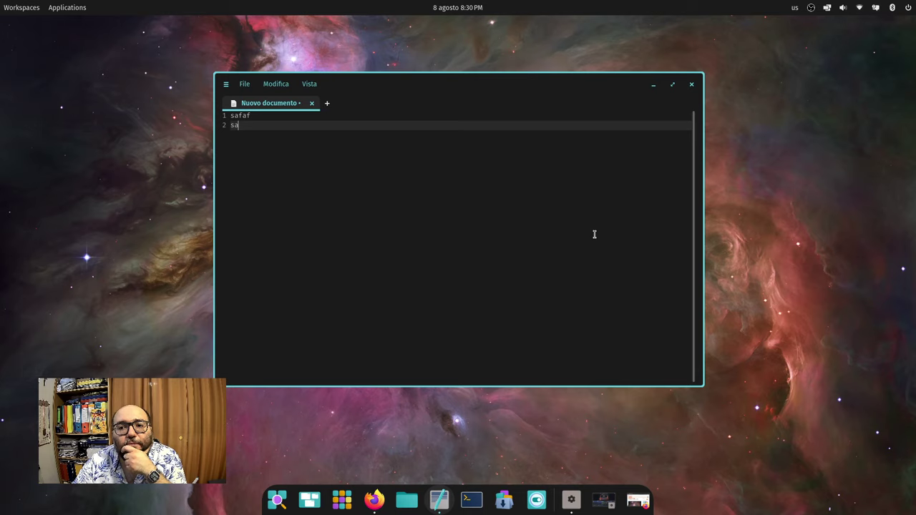
# - Close the text editor, discarding the unsaved document, and open the COSMIC terminal
pyautogui.click(692, 84)
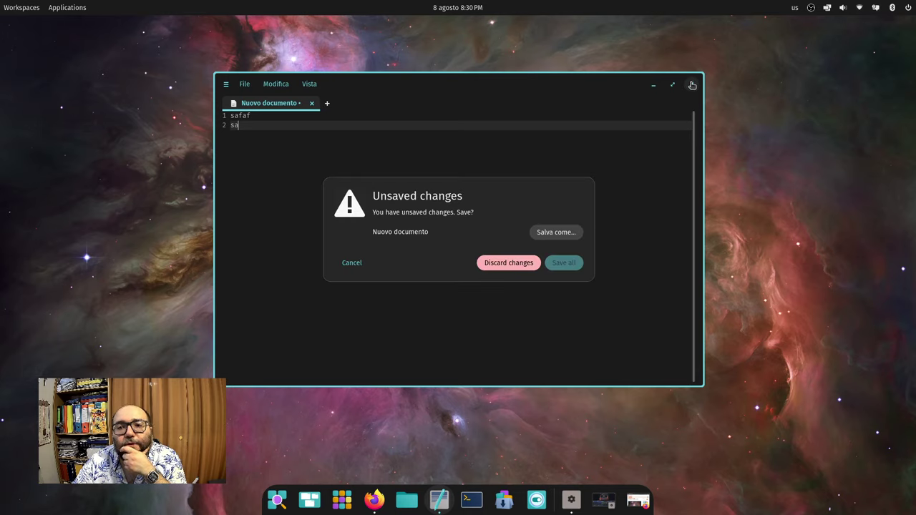
pyautogui.click(511, 271)
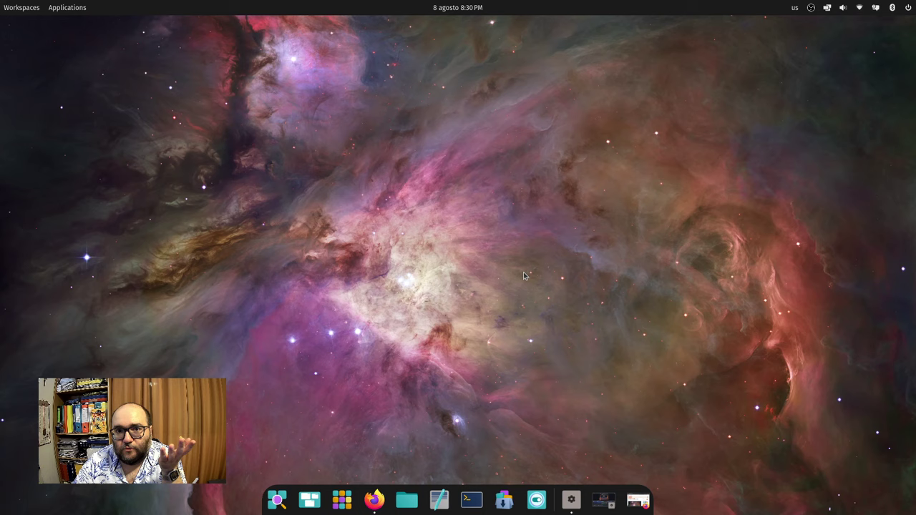
pyautogui.click(472, 501)
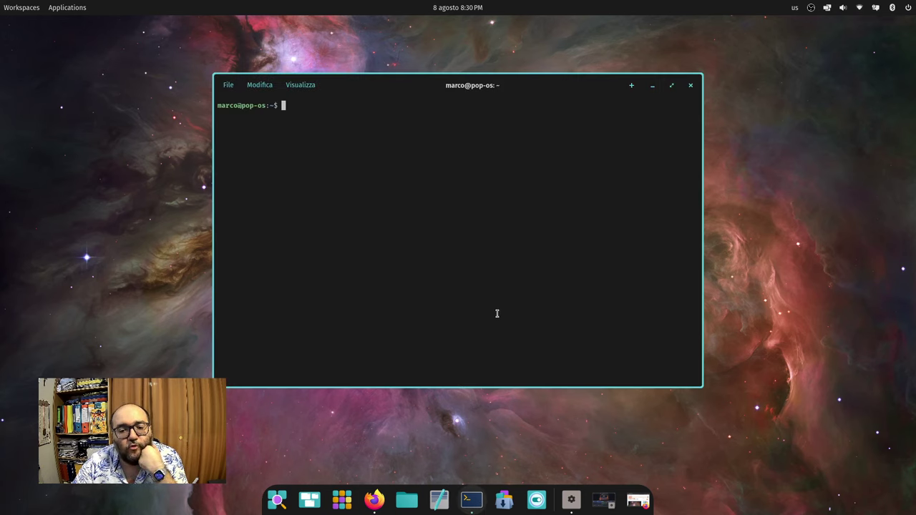
# - Examine the terminal's commands and its Scuro and Chiaro colour schemes, and close the Schema dei colori page
pyautogui.click(236, 86)
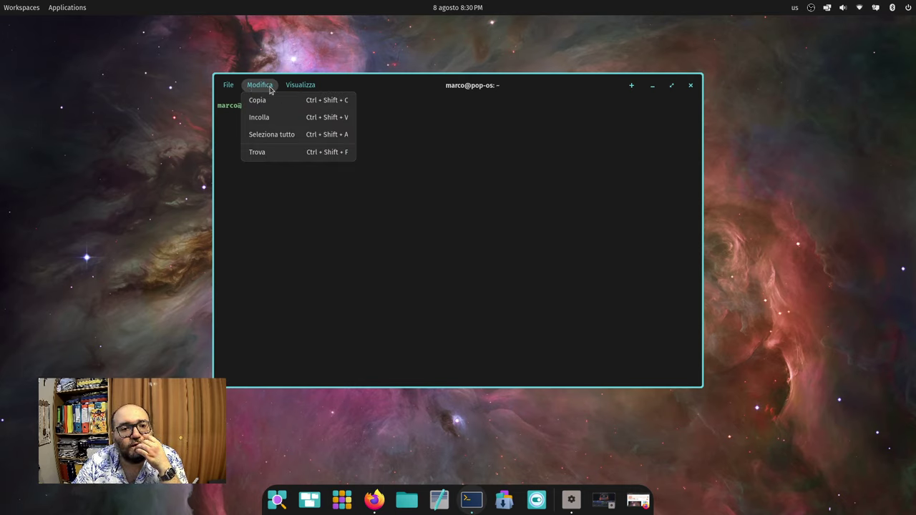
pyautogui.moveTo(301, 86)
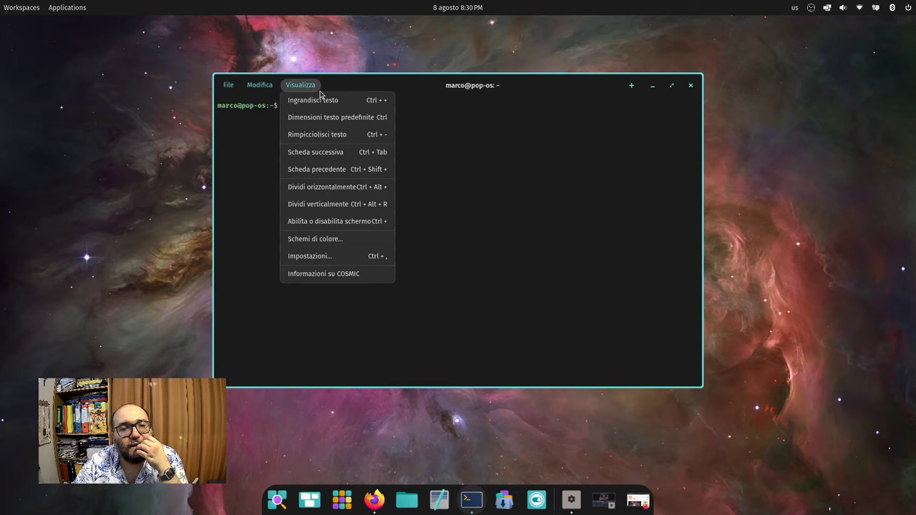
pyautogui.click(355, 246)
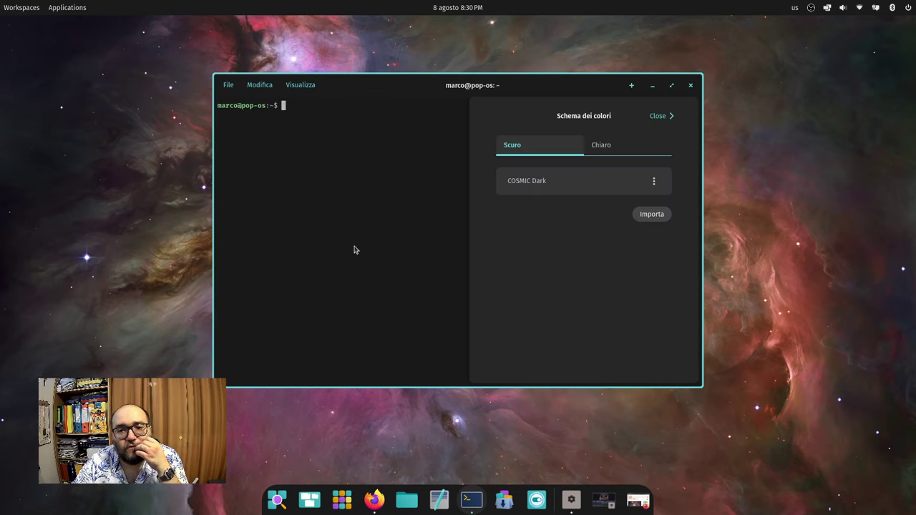
pyautogui.click(602, 144)
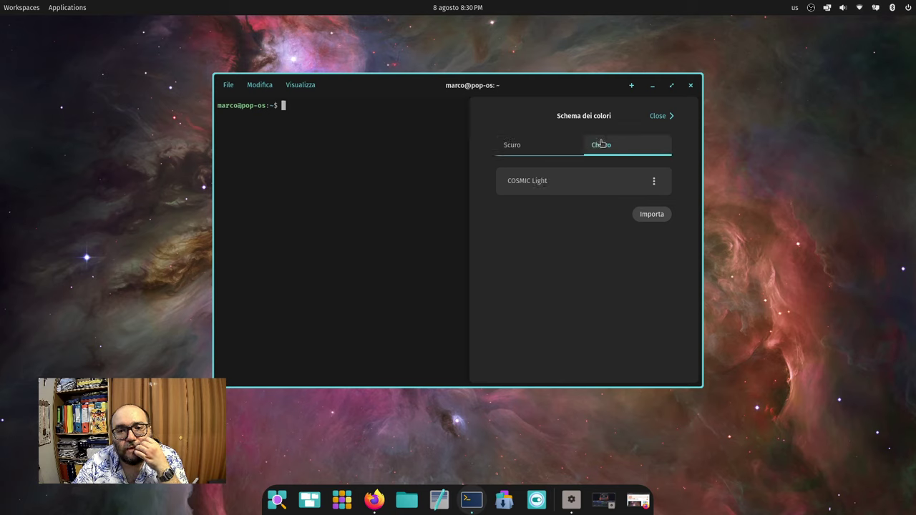
pyautogui.click(557, 144)
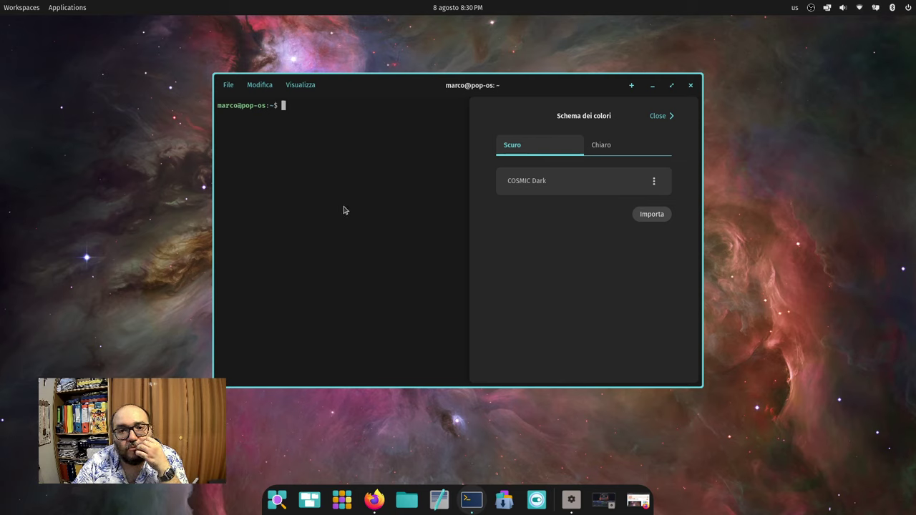
pyautogui.click(661, 117)
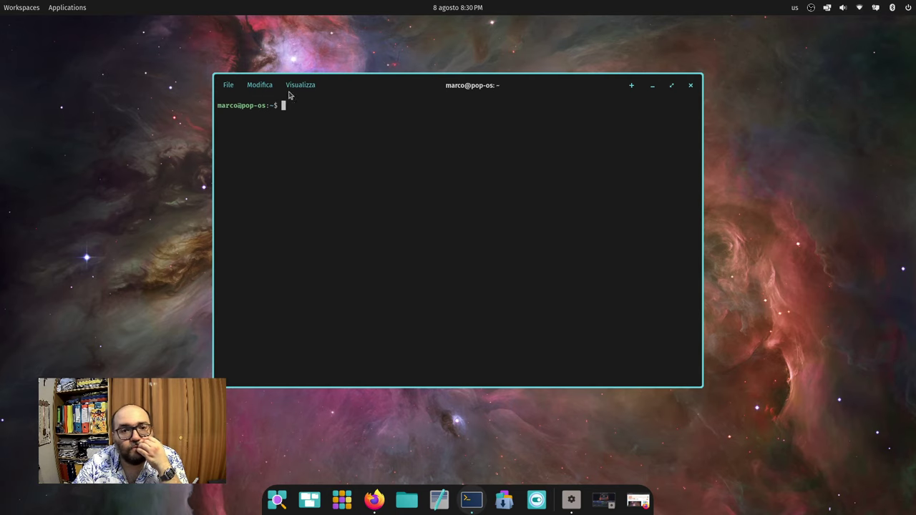
# - In the terminal's Impostazioni, try the Chiaro theme and restore the theme to Combacia col Desktop
pyautogui.click(265, 89)
pyautogui.click(300, 85)
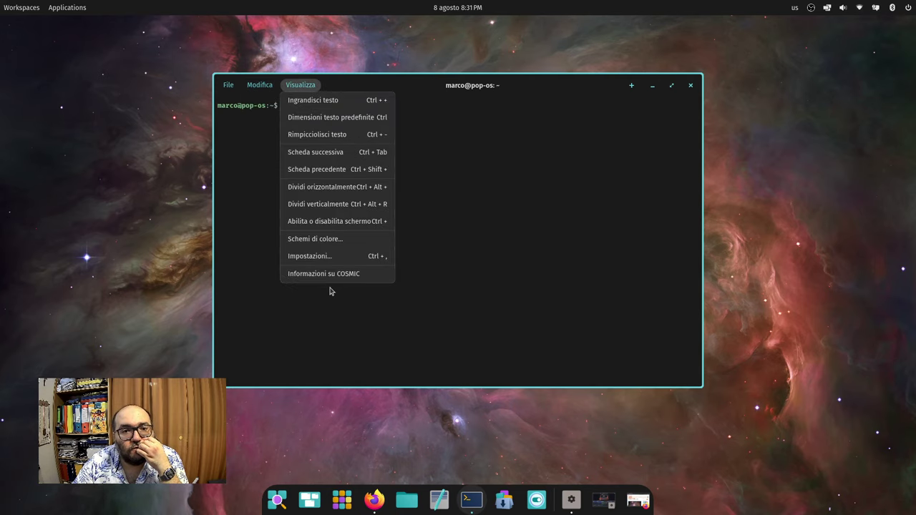
pyautogui.click(334, 259)
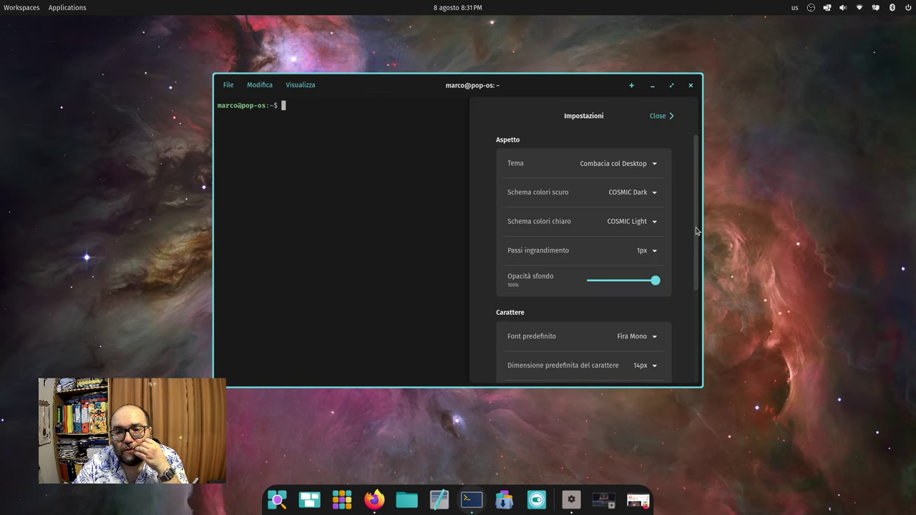
pyautogui.click(636, 170)
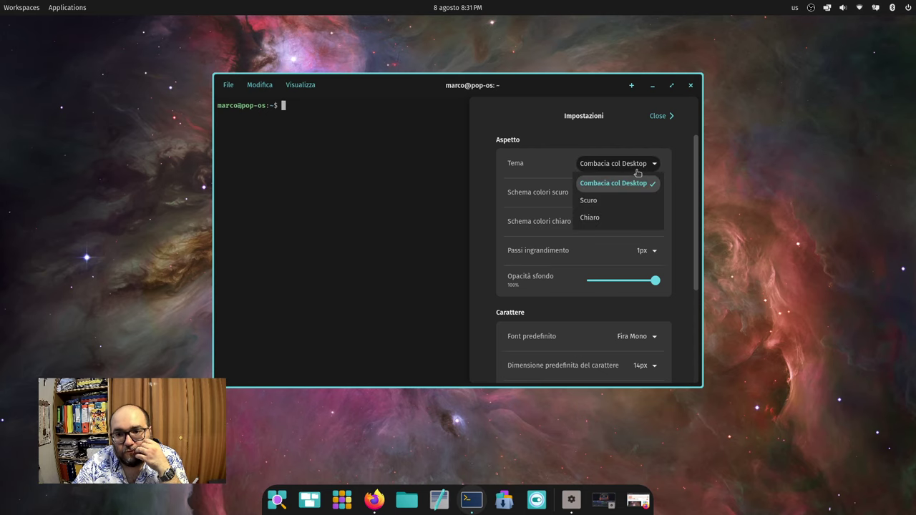
pyautogui.click(637, 217)
pyautogui.click(649, 165)
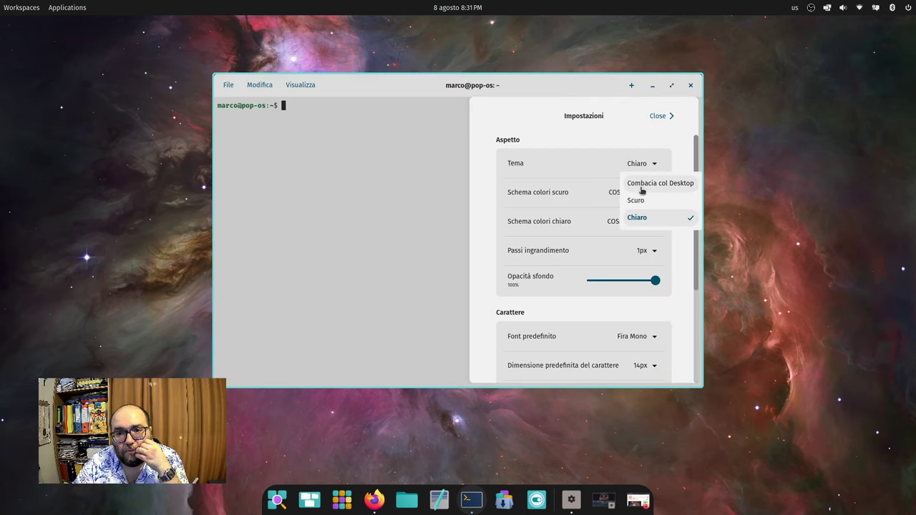
pyautogui.click(651, 184)
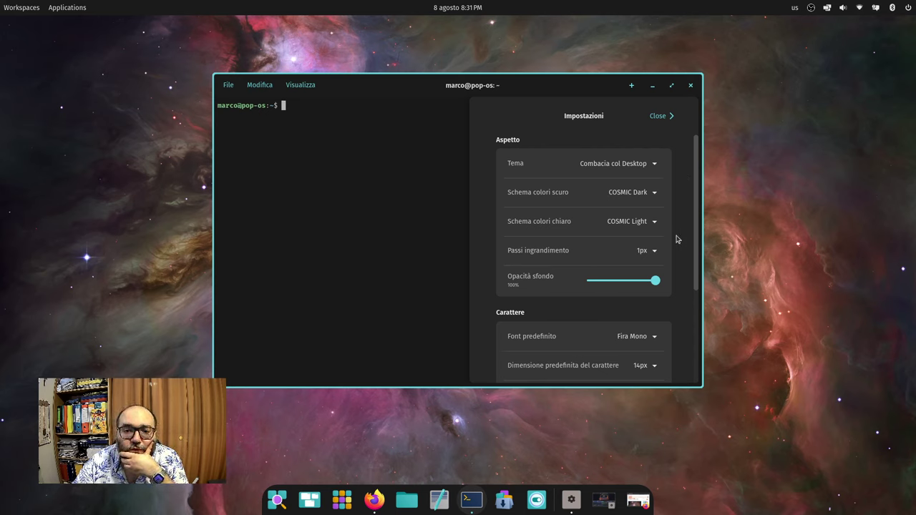
# - Close the terminal's Impostazioni and its window, and open the COSMIC App Store
pyautogui.scroll(-1, 677, 239)
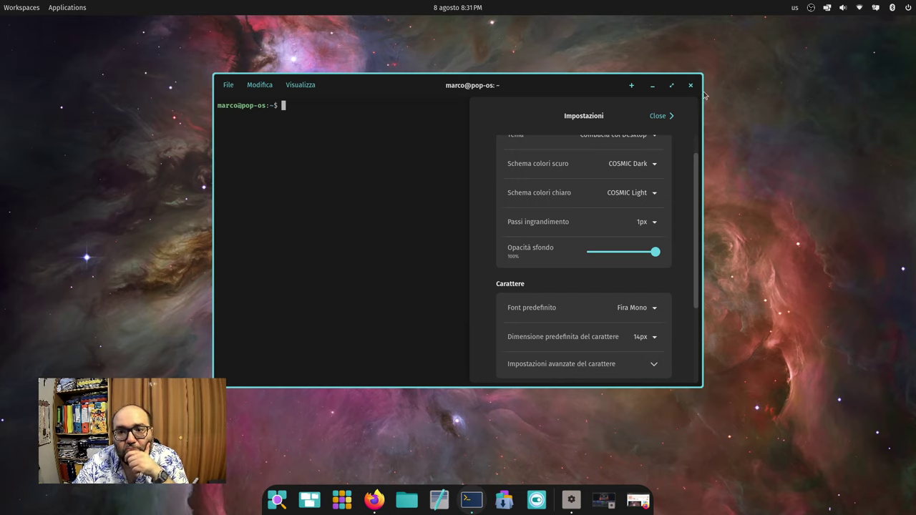
pyautogui.click(658, 116)
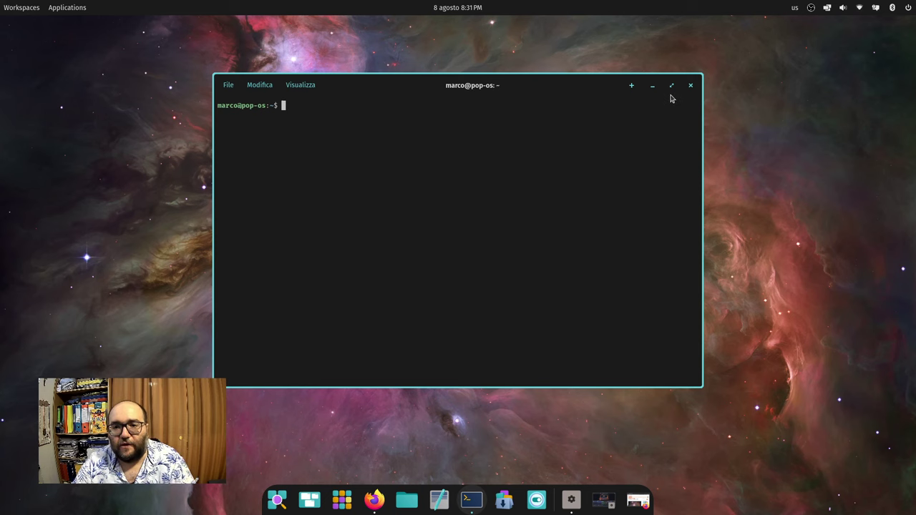
pyautogui.click(691, 87)
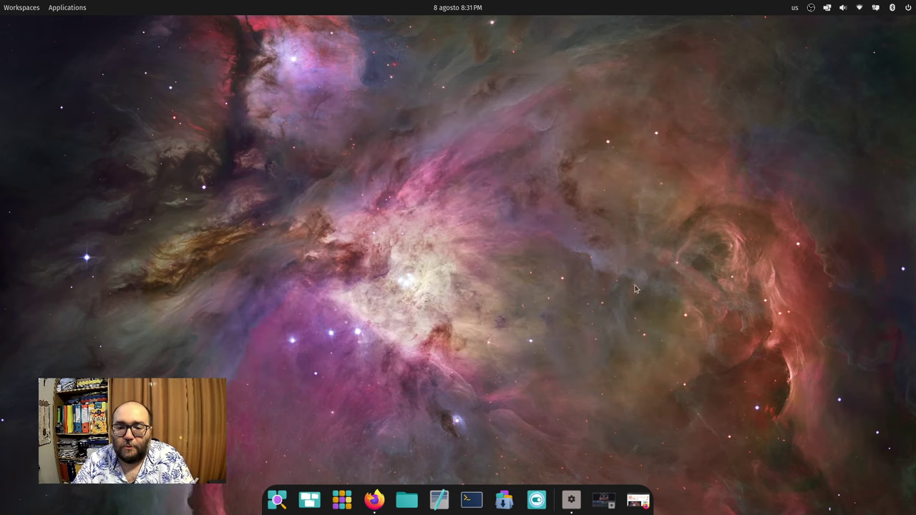
pyautogui.click(506, 501)
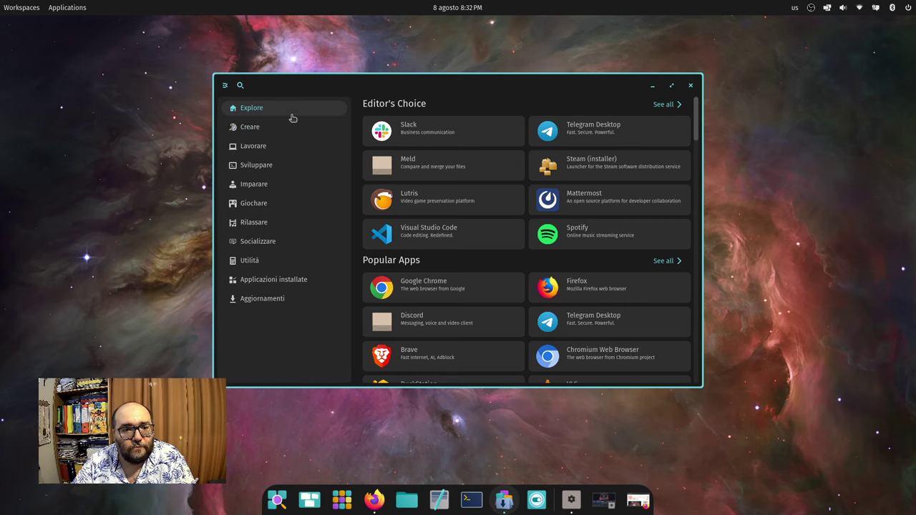
# - Browse the store's Explore page and the apps in the Creare, Lavorare and Sviluppare categories
pyautogui.scroll(-10, 487, 190)
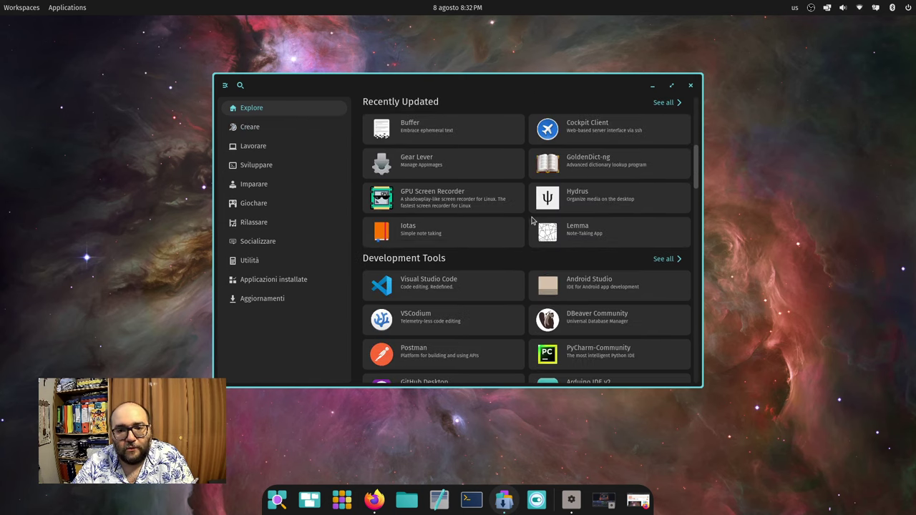
pyautogui.click(261, 133)
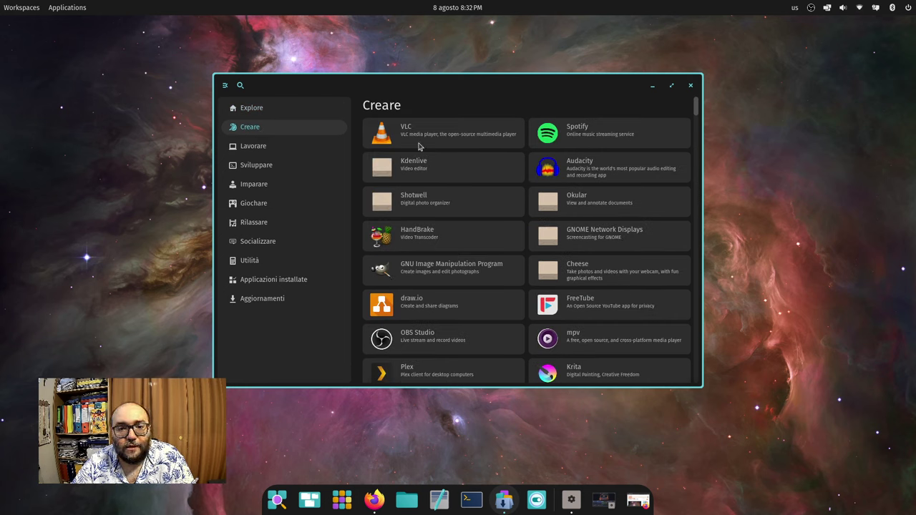
pyautogui.click(258, 145)
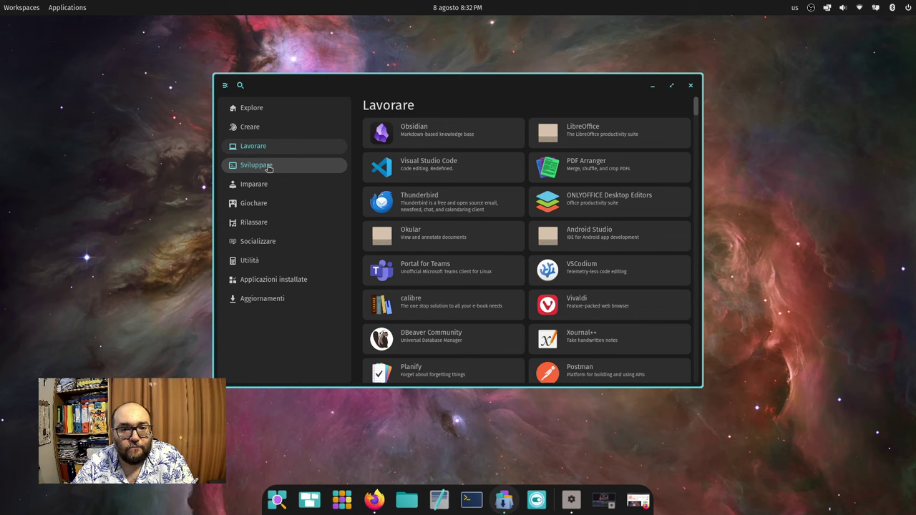
pyautogui.click(269, 166)
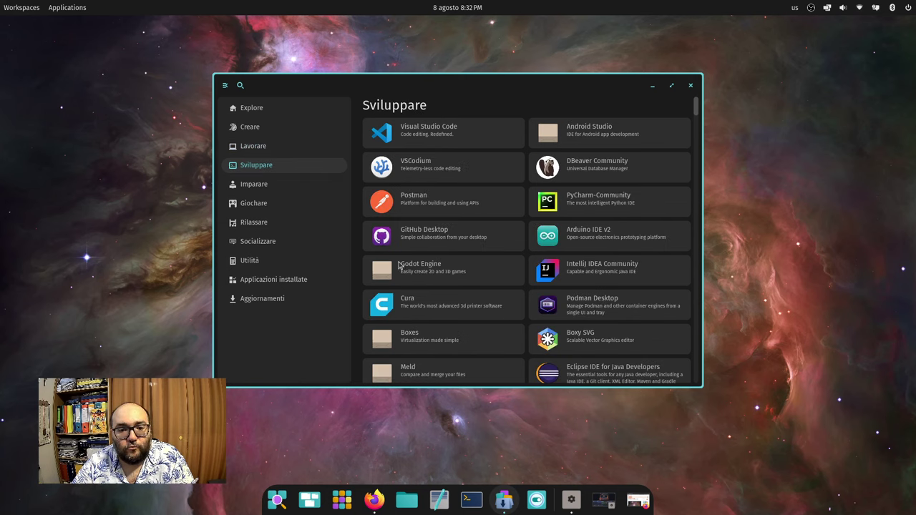
pyautogui.scroll(-5, 639, 302)
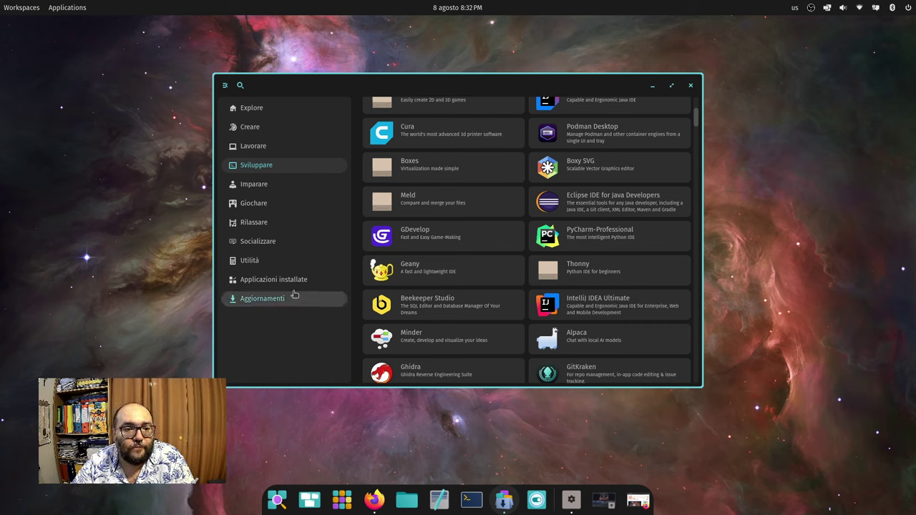
# - Examine the Applicazioni installate list, including the details of its System Packages entry
pyautogui.click(302, 286)
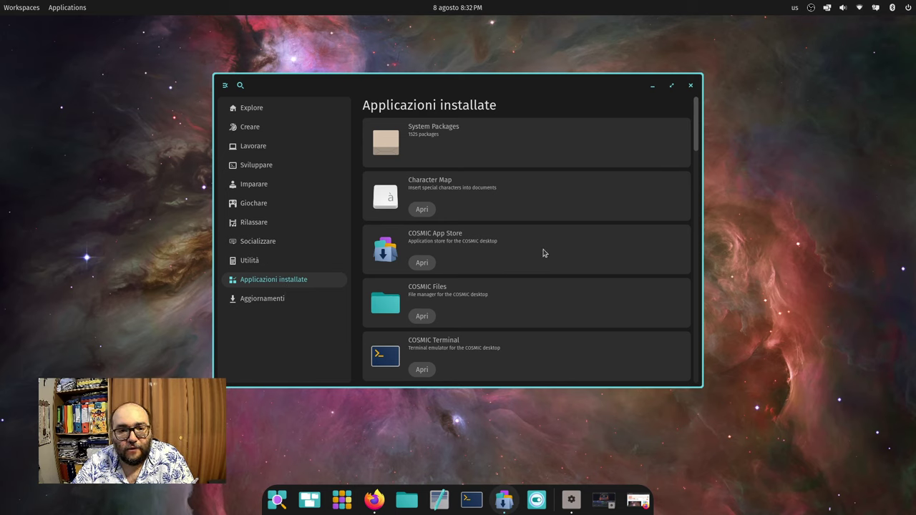
pyautogui.click(487, 159)
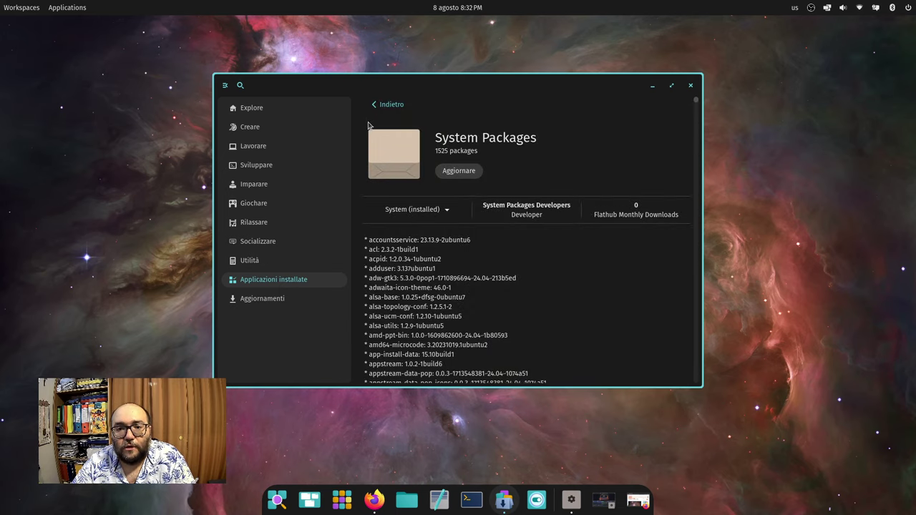
pyautogui.click(395, 107)
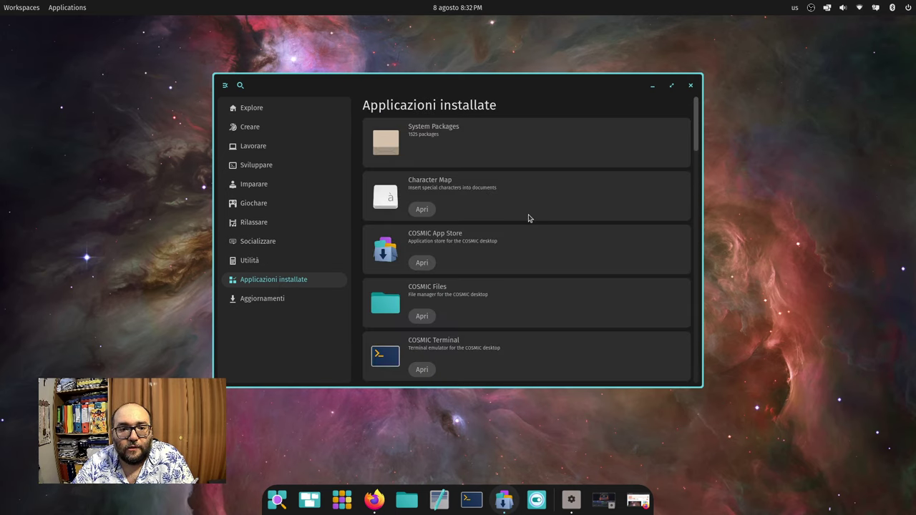
pyautogui.scroll(-1, 499, 212)
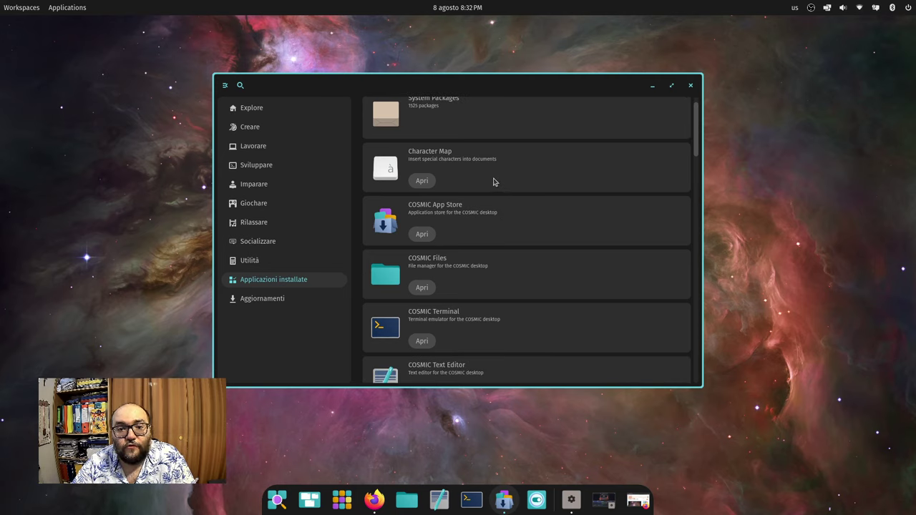
pyautogui.scroll(-1, 540, 207)
pyautogui.scroll(-6, 543, 208)
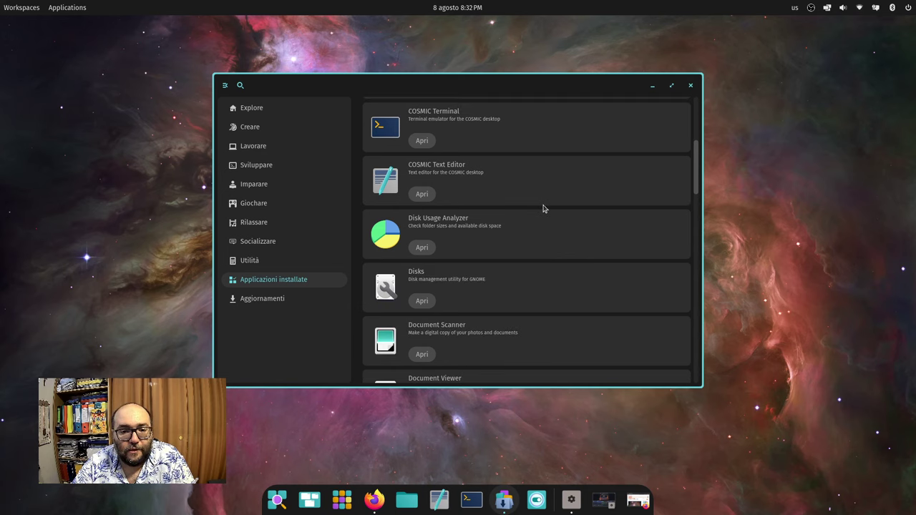
pyautogui.scroll(-4, 544, 208)
pyautogui.scroll(12, 544, 209)
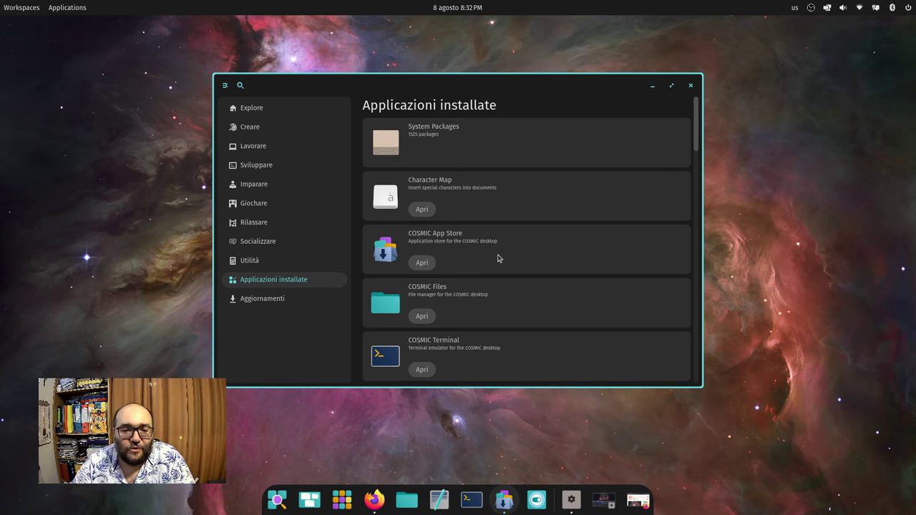
# - View the Aggiornamenti page and the package details of its System Packages update, and return to the updates list
pyautogui.click(265, 298)
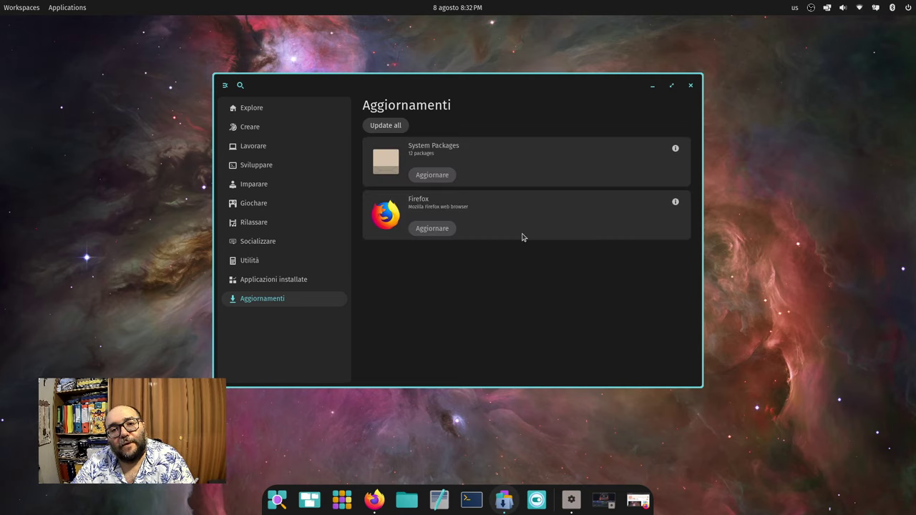
pyautogui.click(554, 152)
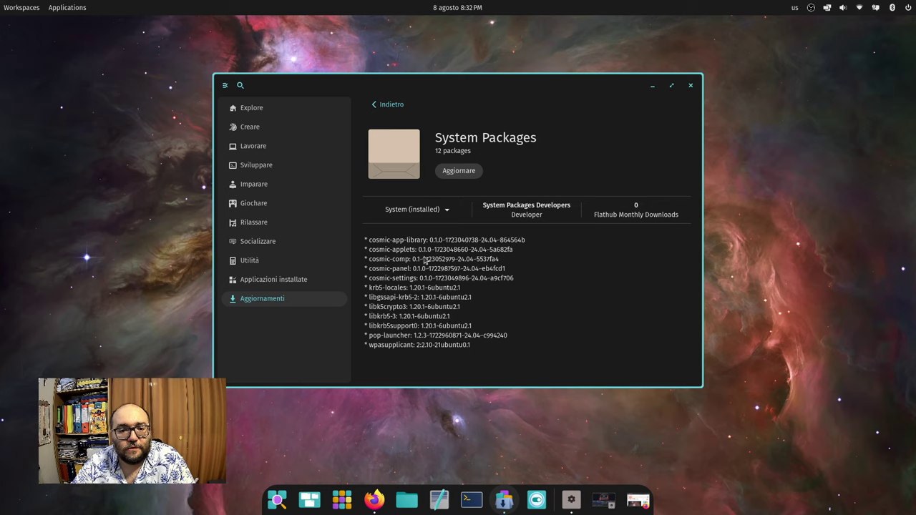
pyautogui.click(389, 104)
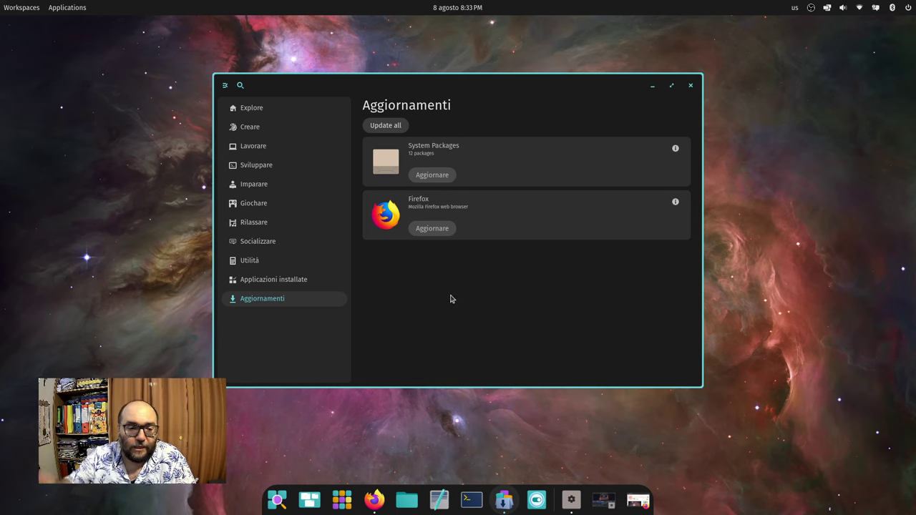
# - Go back to the Explore page, search the store for "vlc" and view the Flathub version's details
pyautogui.click(299, 113)
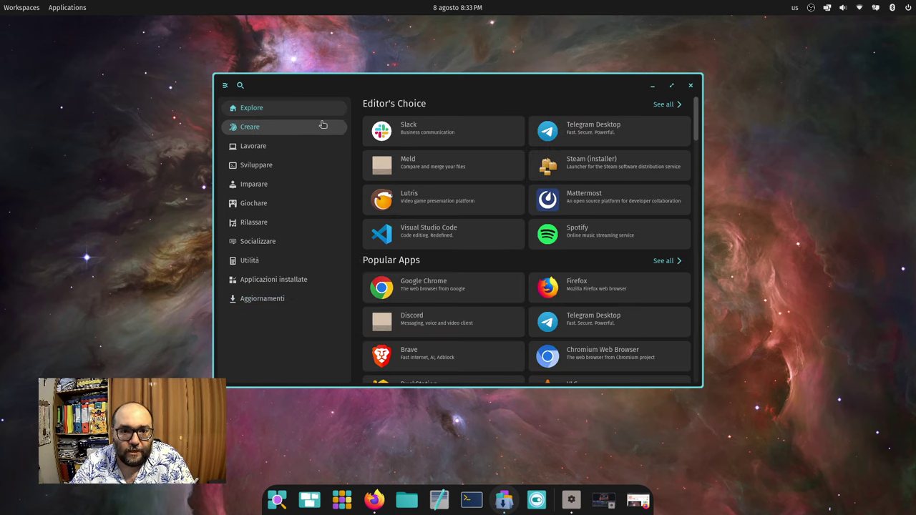
pyautogui.click(240, 85)
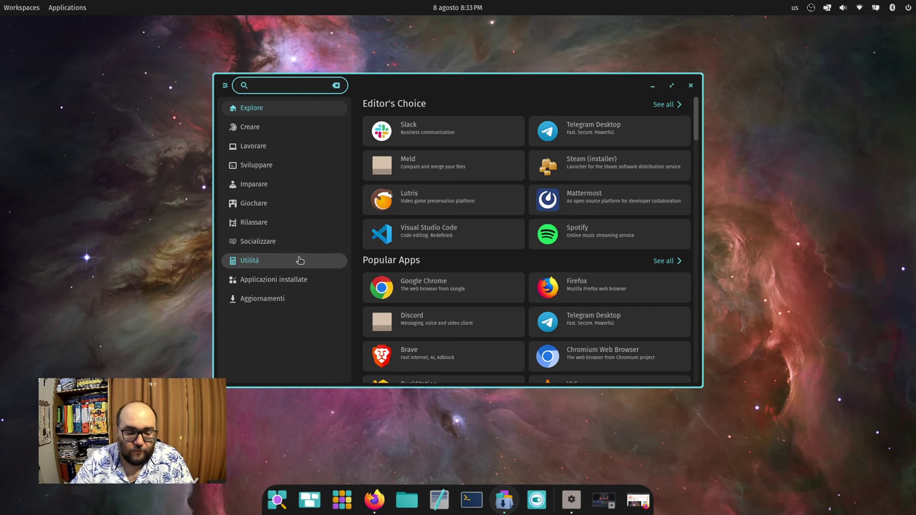
pyautogui.write('vlc')
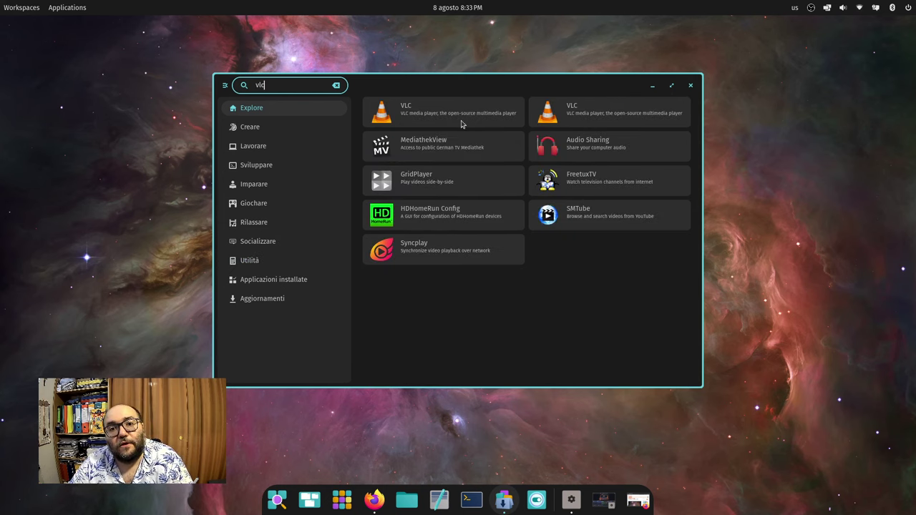
pyautogui.click(495, 123)
pyautogui.scroll(-1, 504, 270)
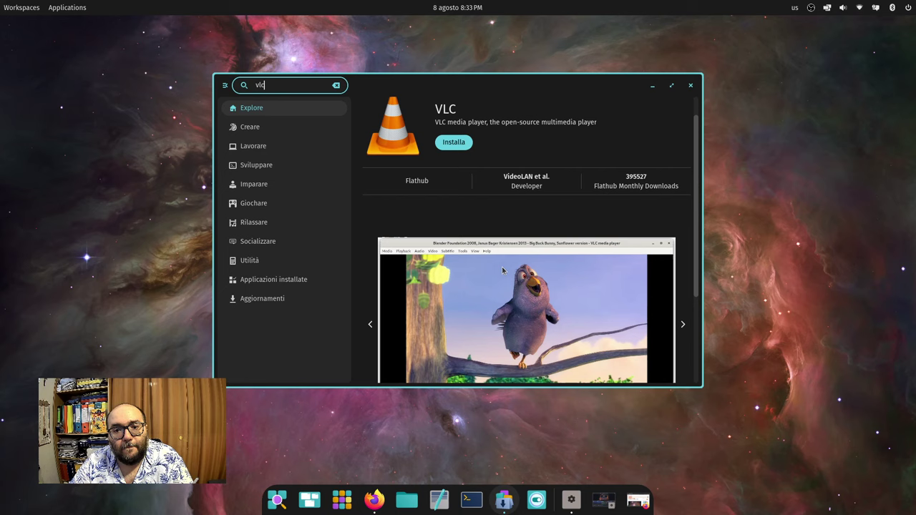
# - Clear the search, look up "vlc" again and view the System version of VLC
pyautogui.click(333, 86)
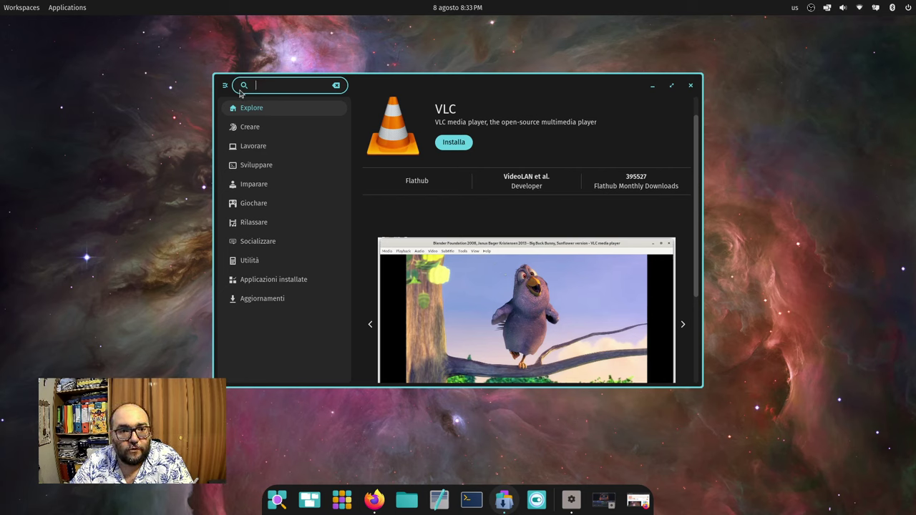
pyautogui.write('vlc')
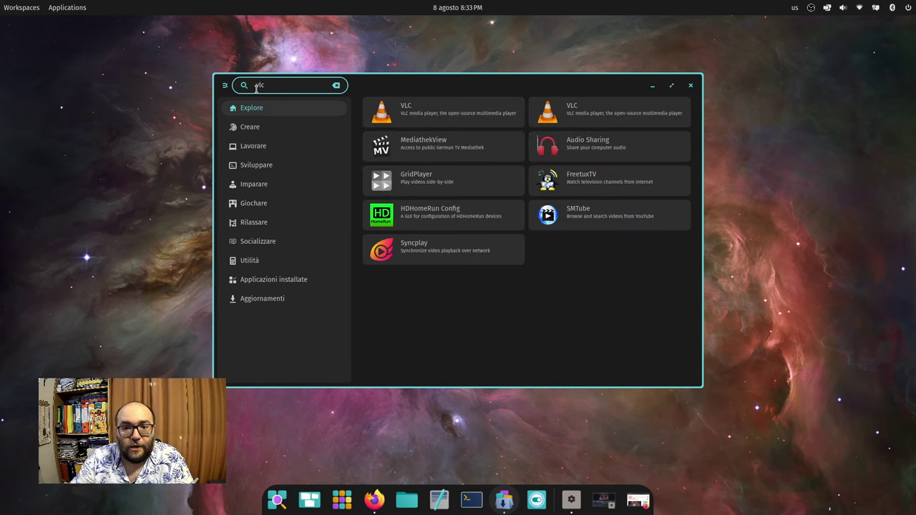
pyautogui.click(615, 114)
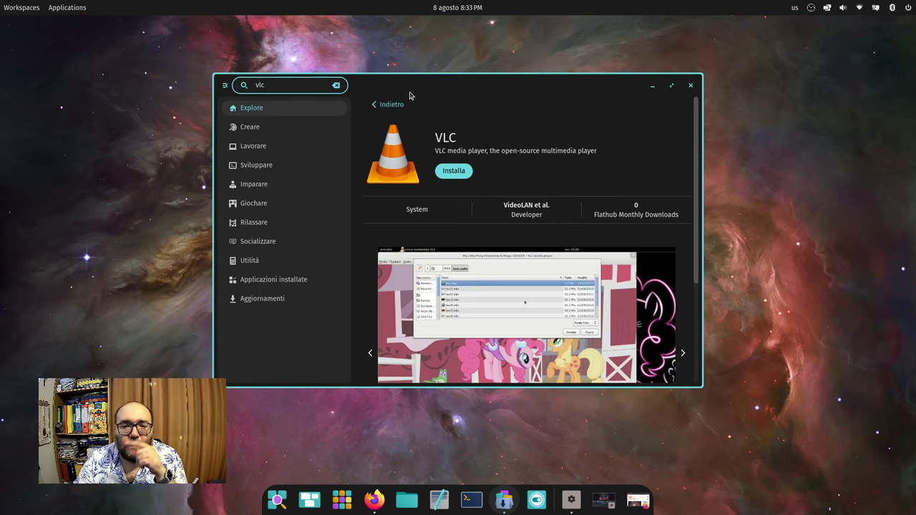
# - Return to the search results, open the Flathub version of VLC and install it
pyautogui.click(393, 104)
pyautogui.click(426, 111)
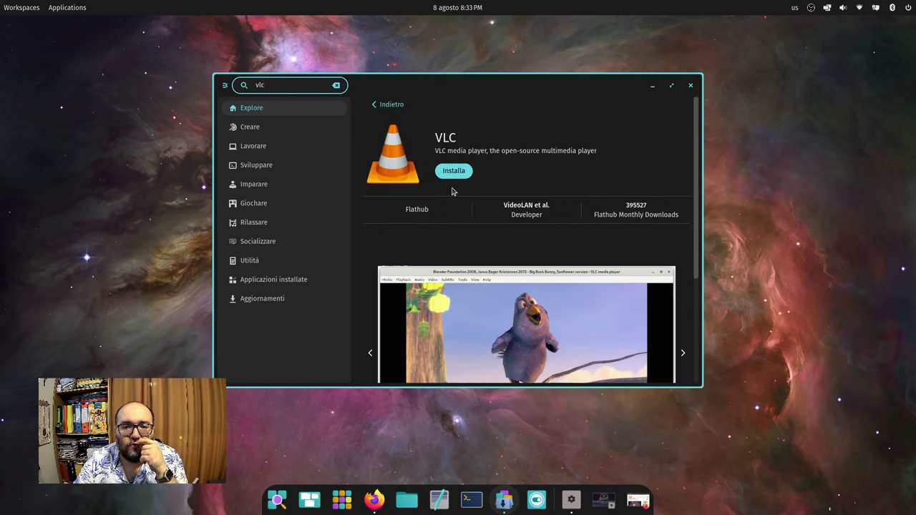
pyautogui.click(453, 171)
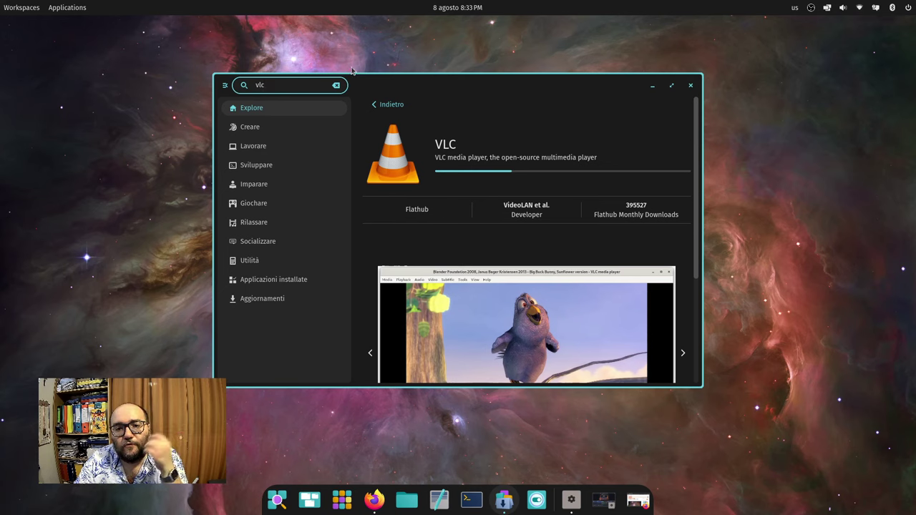
# - Go back to the vlc search results and move the store window slightly lower on the desktop
pyautogui.click(387, 108)
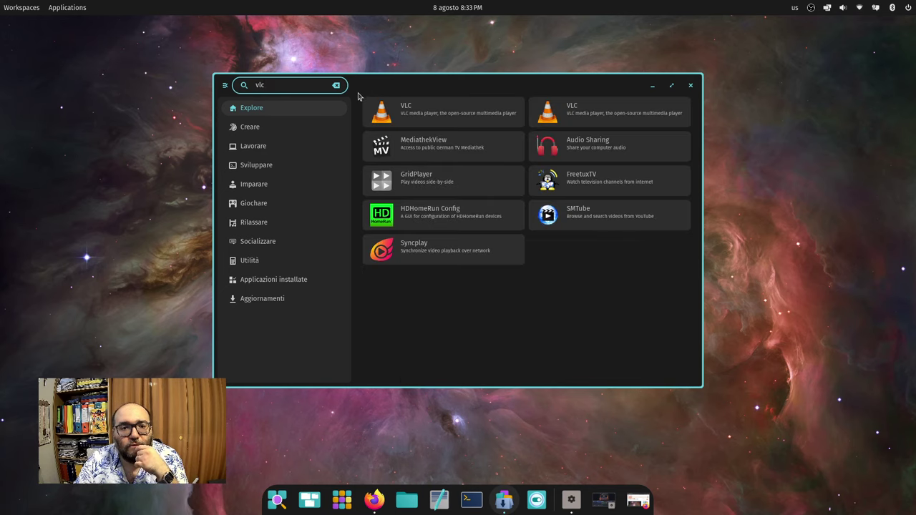
pyautogui.moveTo(303, 93); pyautogui.dragTo(276, 89)
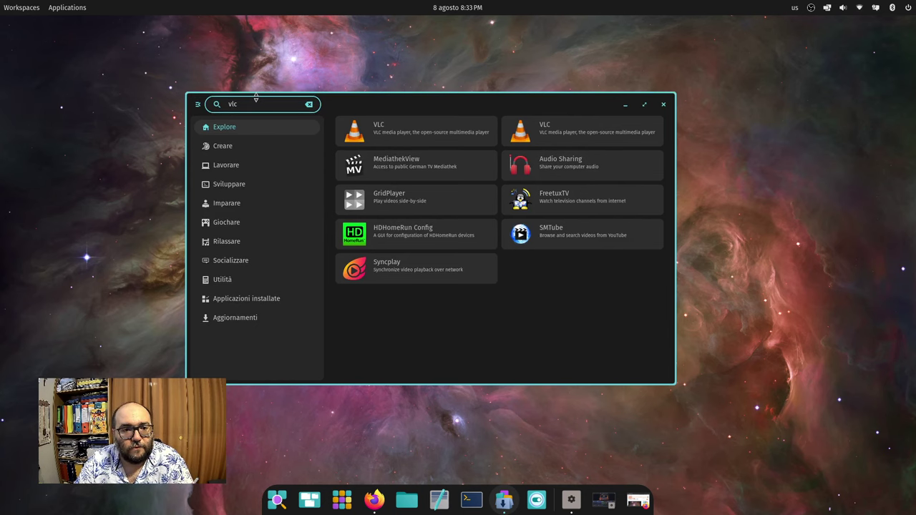
pyautogui.moveTo(256, 98); pyautogui.dragTo(411, 114)
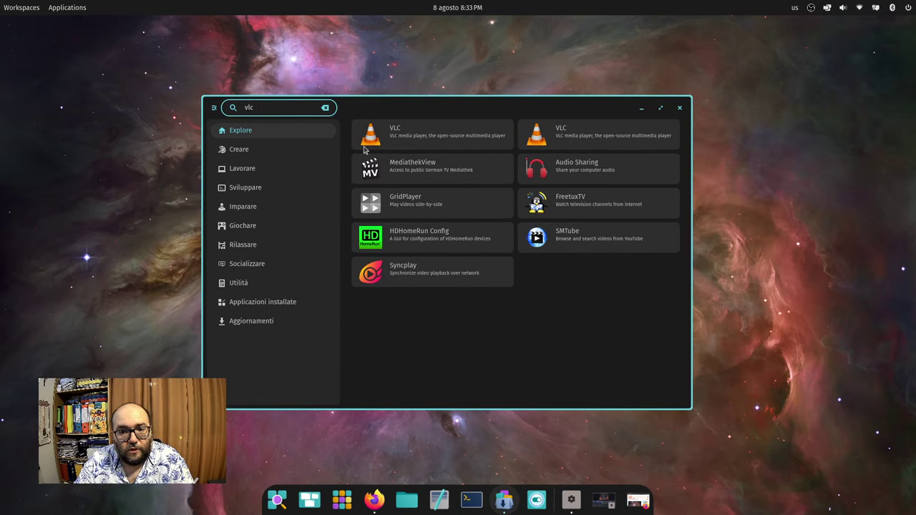
# - Search the store for "au", view Audacity's details and its available sources, and return to the search results
pyautogui.doubleClick(261, 109)
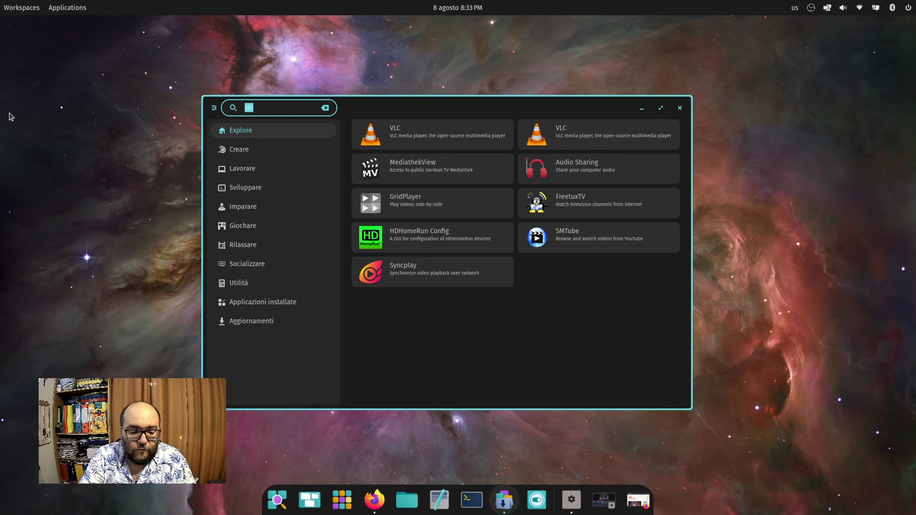
pyautogui.write('au')
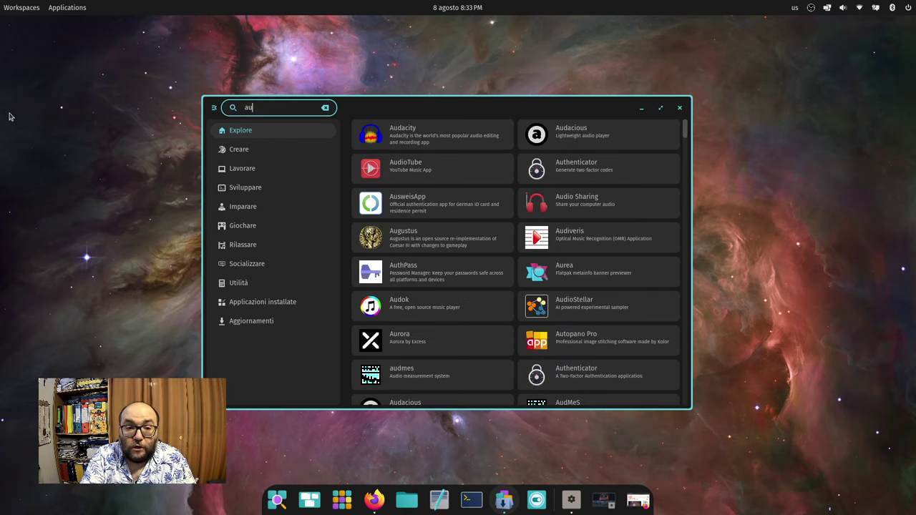
pyautogui.click(472, 140)
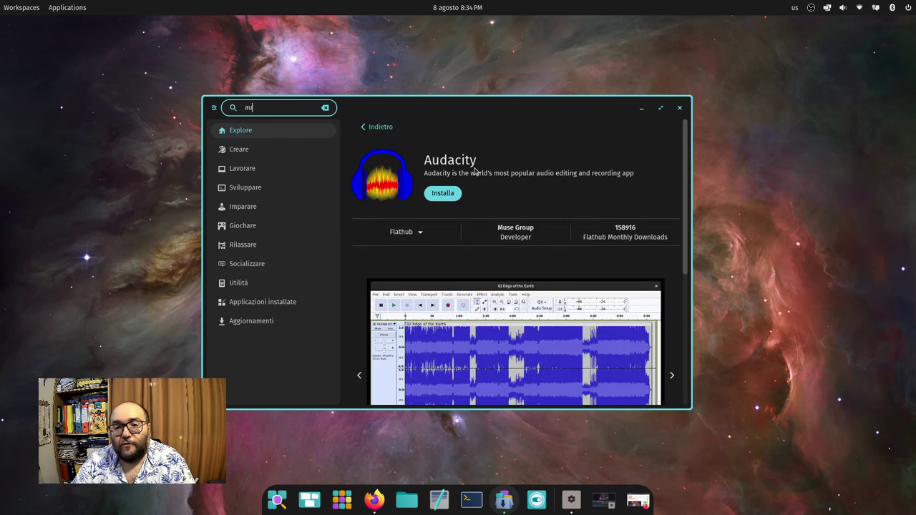
pyautogui.click(419, 233)
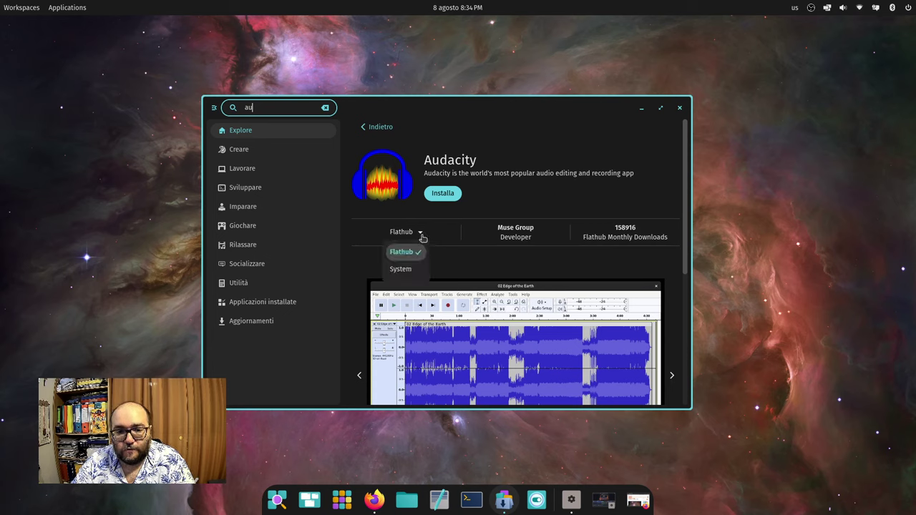
pyautogui.click(443, 272)
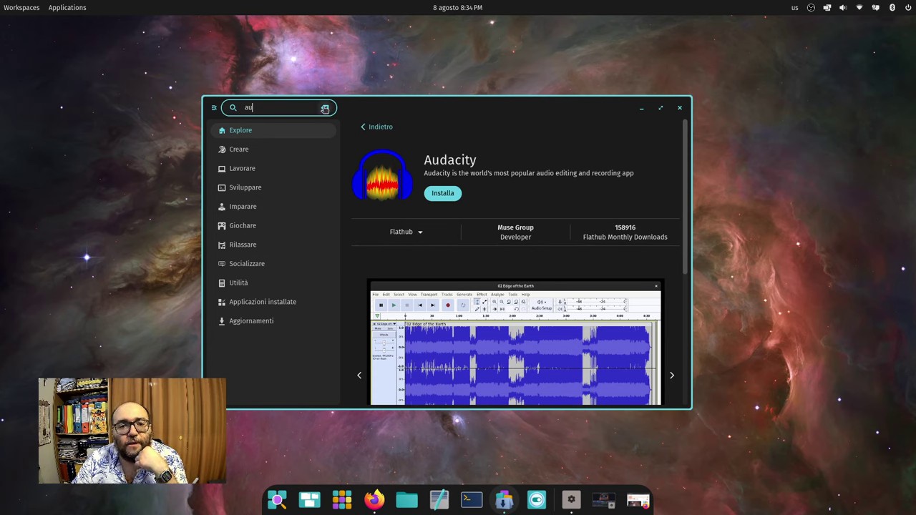
pyautogui.press('Return')
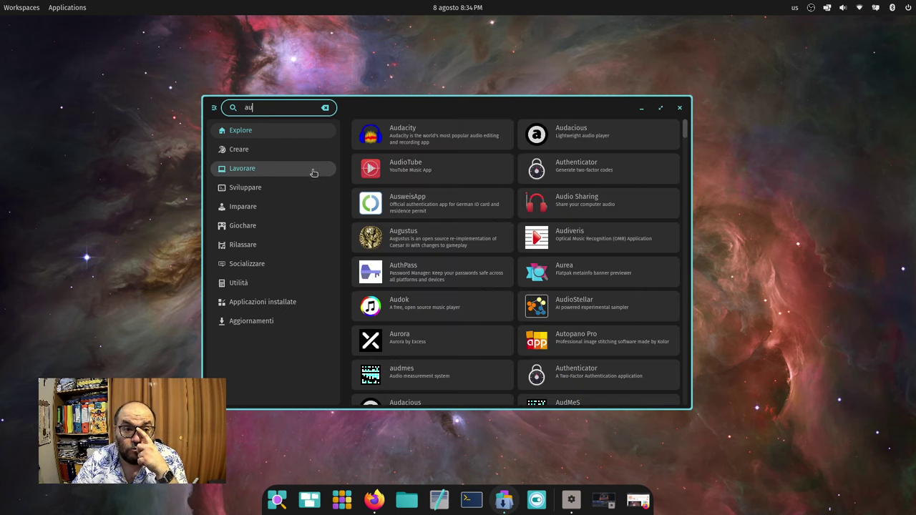
# - Look through the store's Aggiornamenti, Explore and Applicazioni installate pages
pyautogui.click(280, 320)
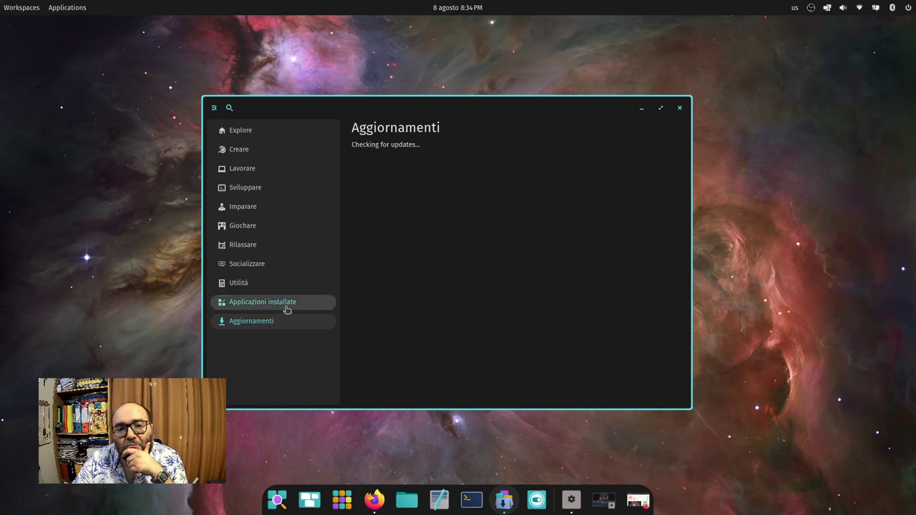
pyautogui.click(279, 134)
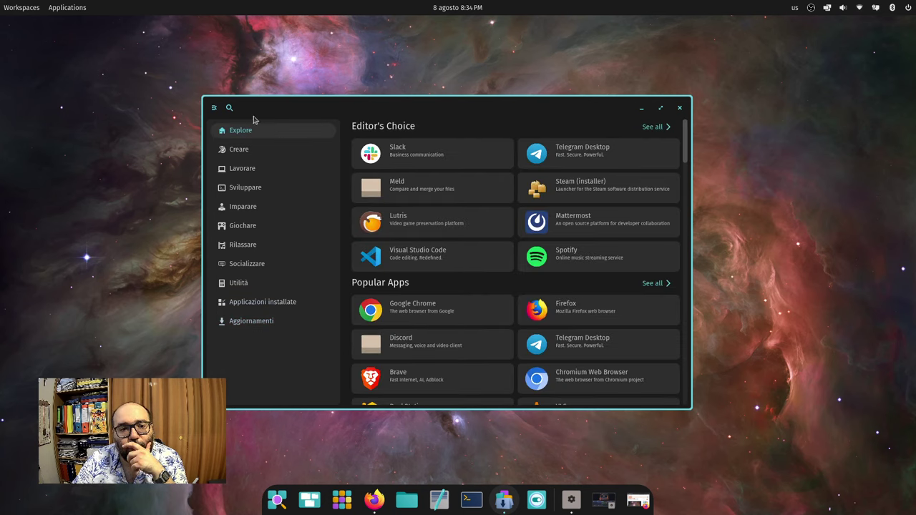
pyautogui.click(267, 305)
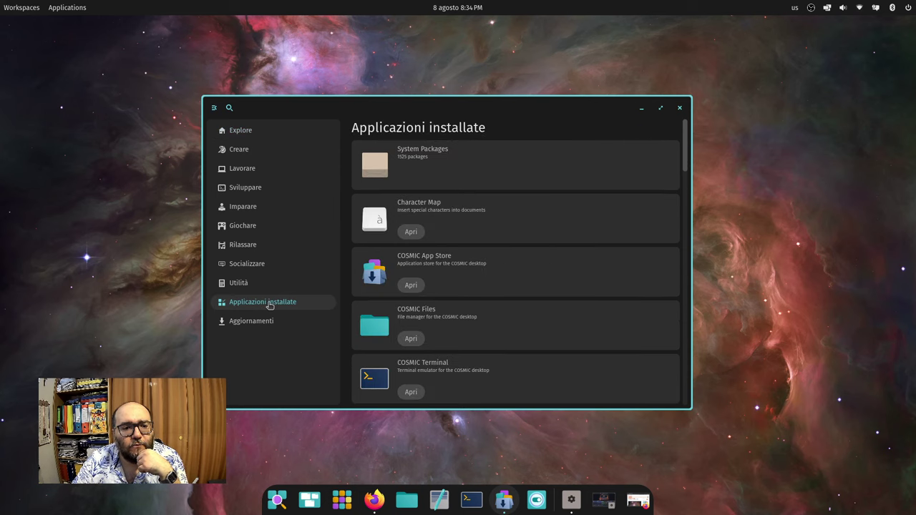
# - Search the store for "vlc" and view the installed Flathub version's details with the category sidebar shown
pyautogui.click(213, 107)
pyautogui.click(229, 107)
pyautogui.write('au')
pyautogui.hotkey('ctrl', 'a')
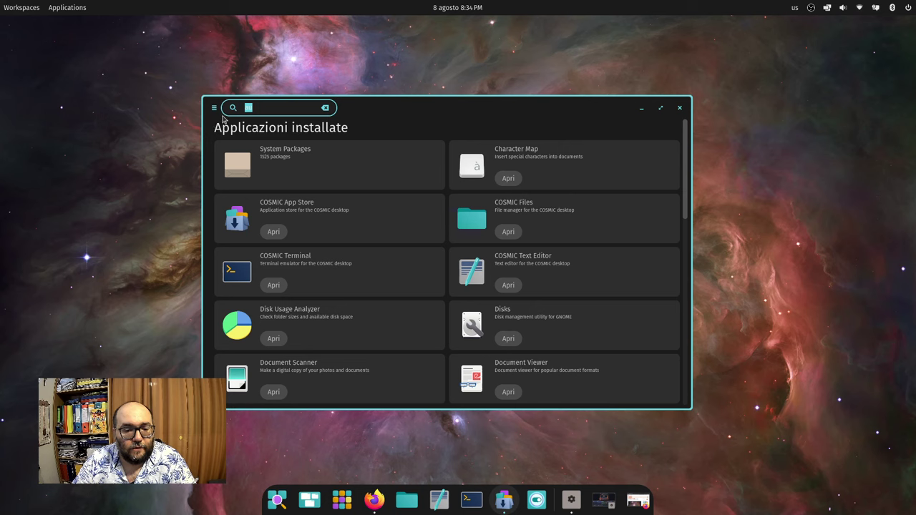
pyautogui.write('vlc')
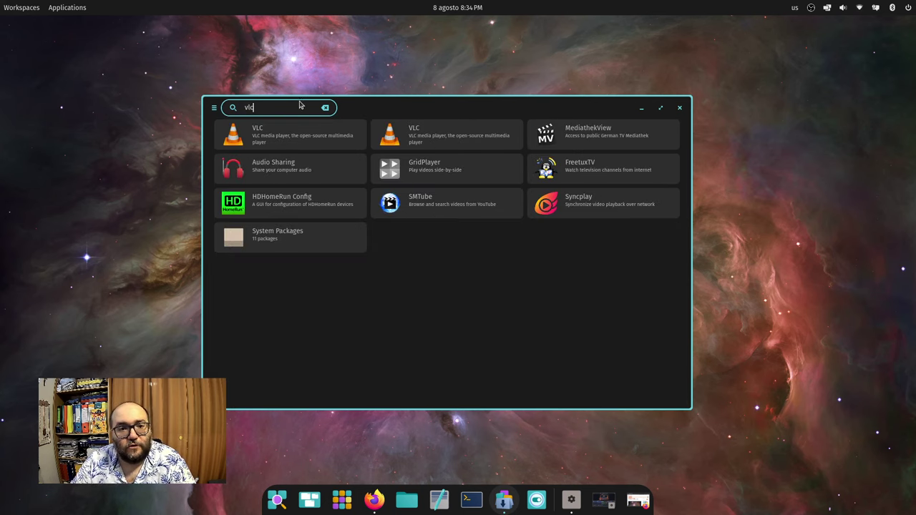
pyautogui.click(304, 129)
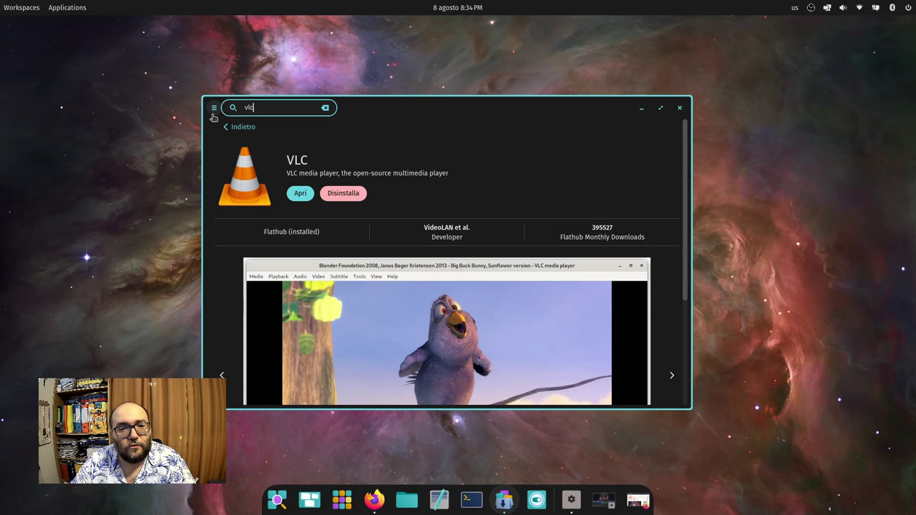
pyautogui.click(213, 109)
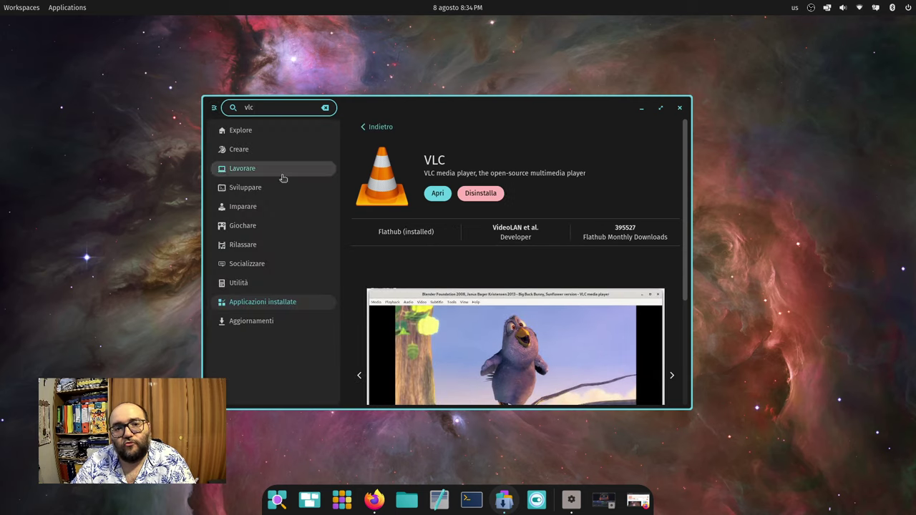
# - Launch VLC from its store page, dismiss its privacy and network access dialog, and close the player
pyautogui.click(438, 193)
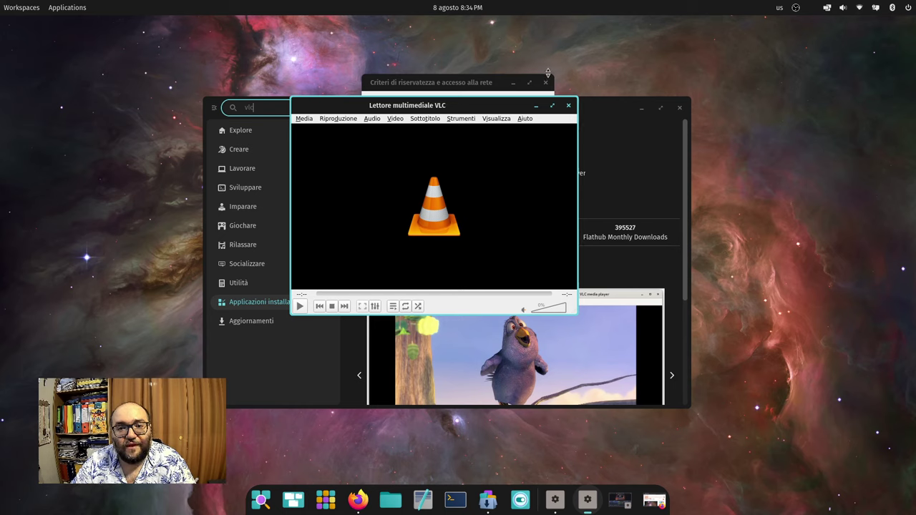
pyautogui.click(545, 83)
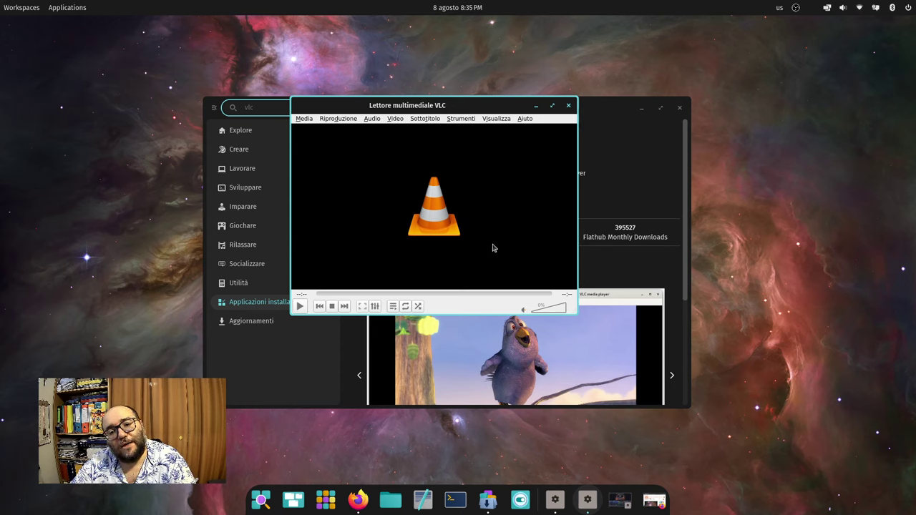
pyautogui.click(568, 105)
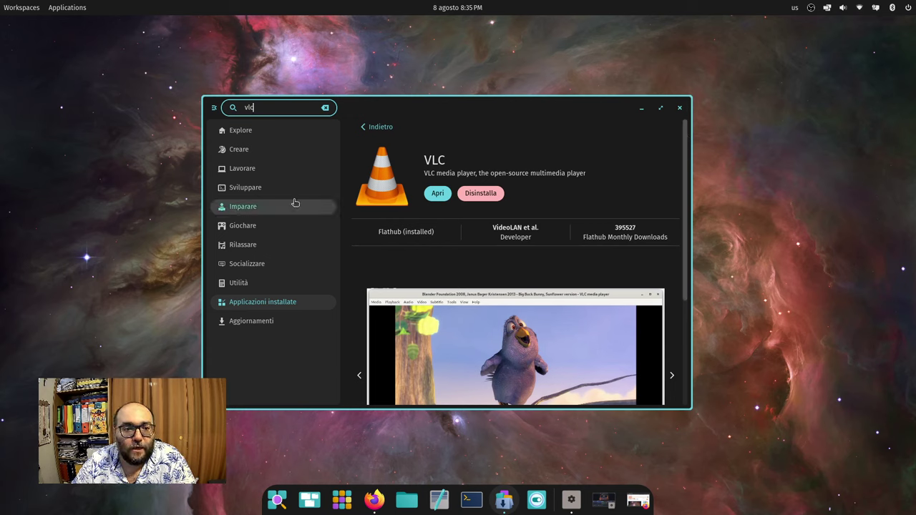
# - Clear the search, browse the app sections on the Explore page and close the store
pyautogui.click(325, 107)
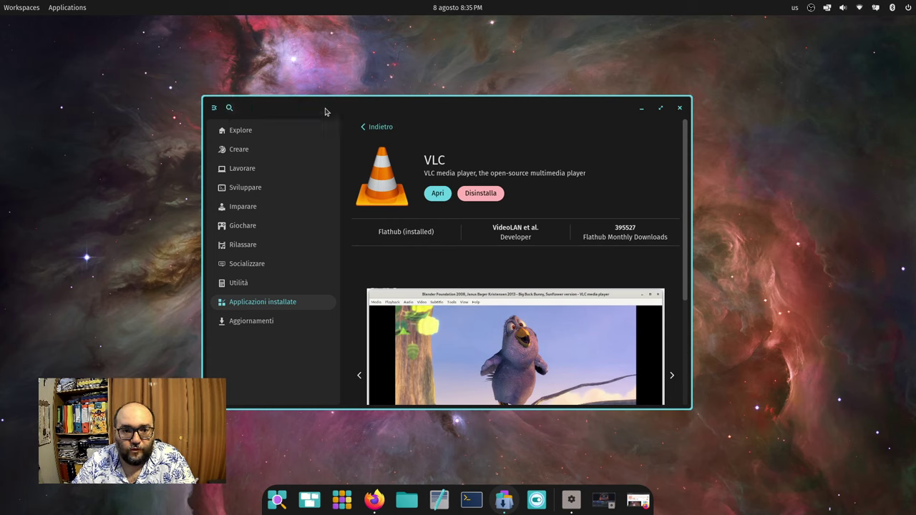
pyautogui.click(289, 134)
pyautogui.scroll(-15, 648, 325)
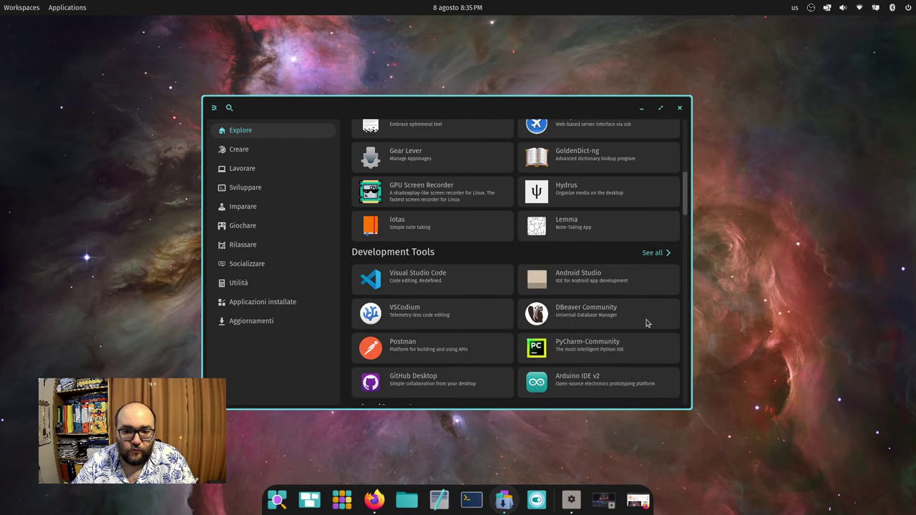
pyautogui.click(677, 107)
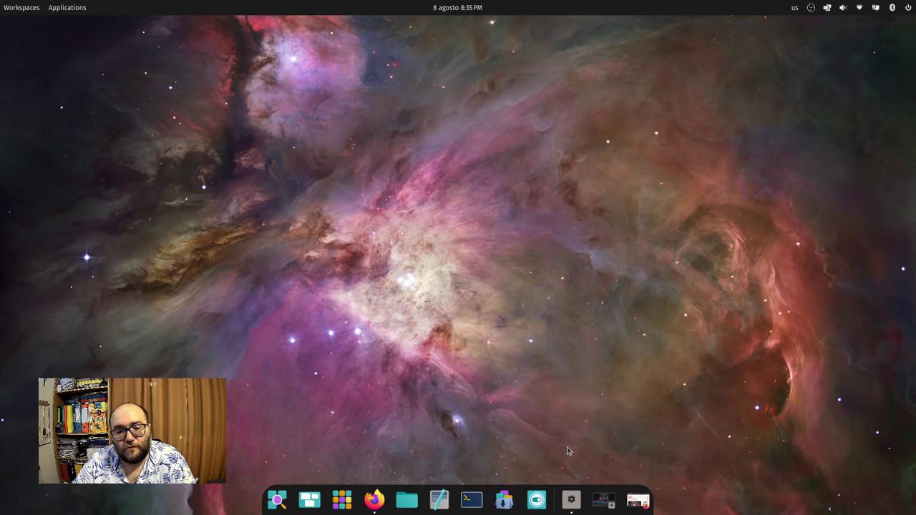
# - Open COSMIC Settings and examine the Sfondo page's wallpapers and Adatta sfondo options
pyautogui.click(538, 501)
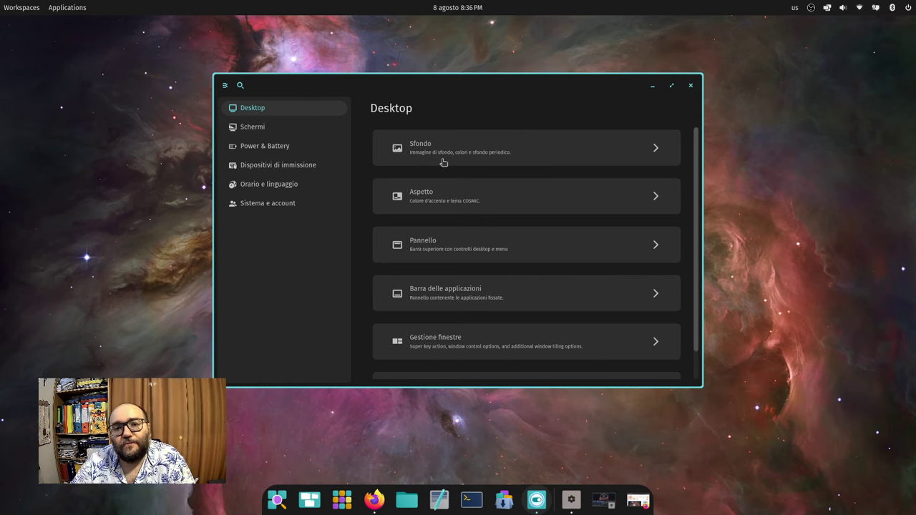
pyautogui.click(463, 160)
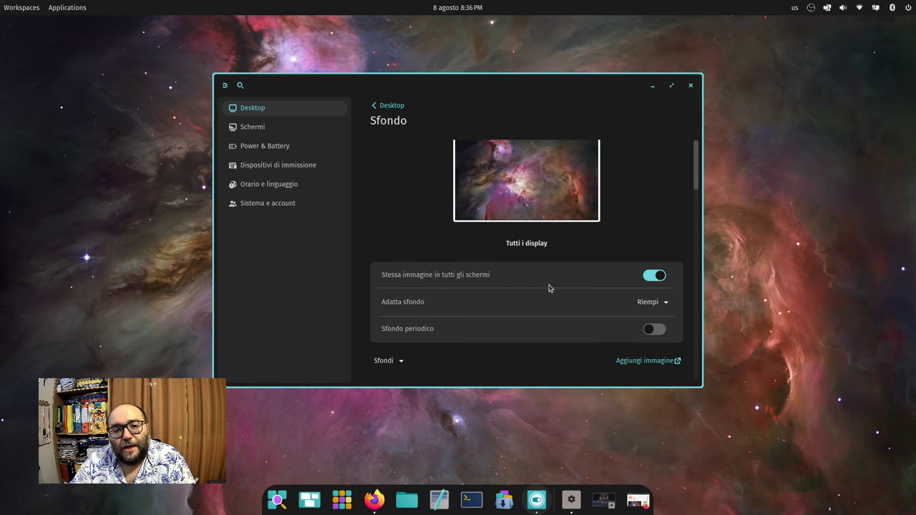
pyautogui.scroll(-4, 551, 285)
pyautogui.scroll(-2, 557, 226)
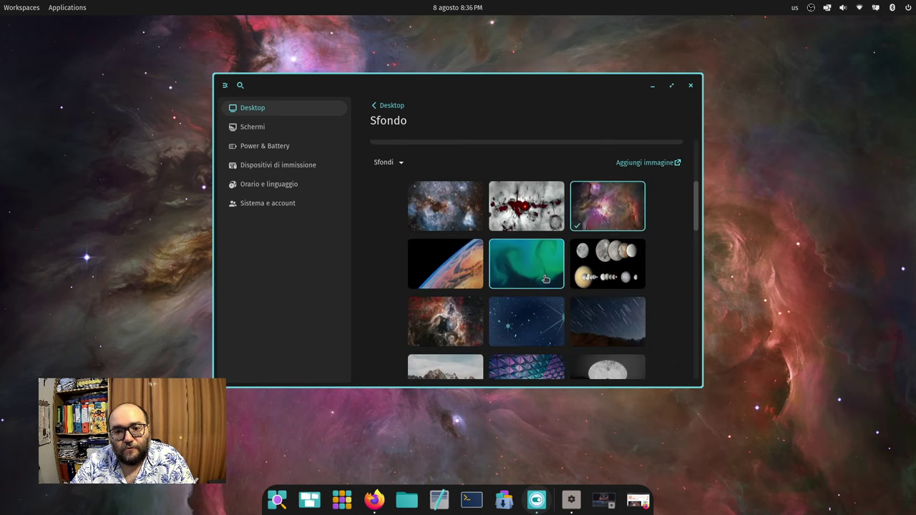
pyautogui.scroll(6, 615, 300)
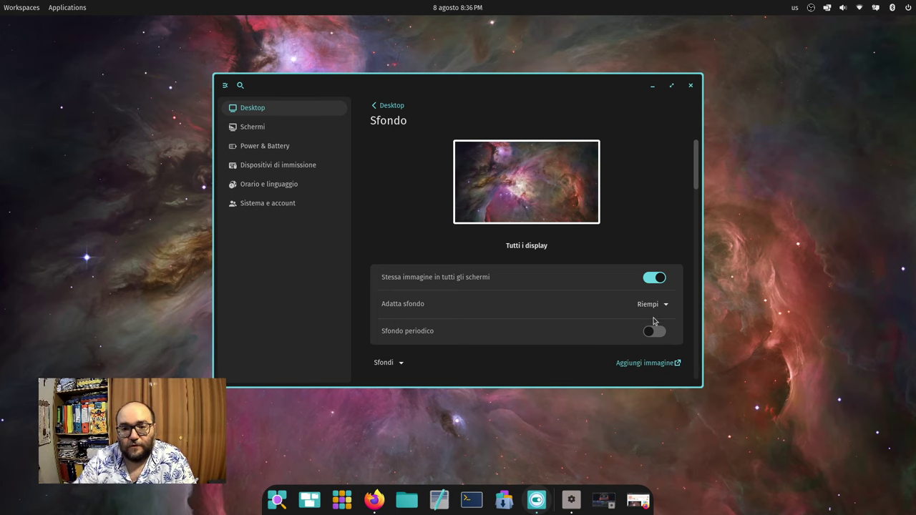
pyautogui.click(655, 304)
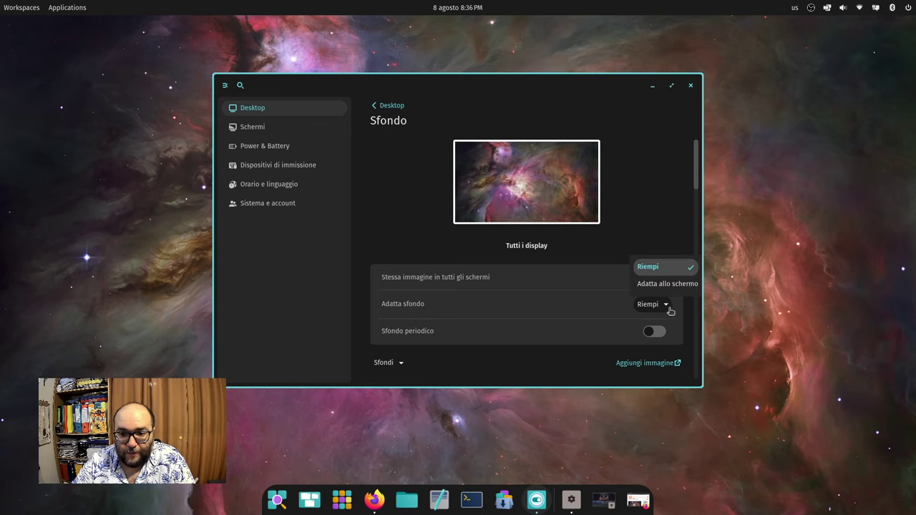
pyautogui.click(681, 221)
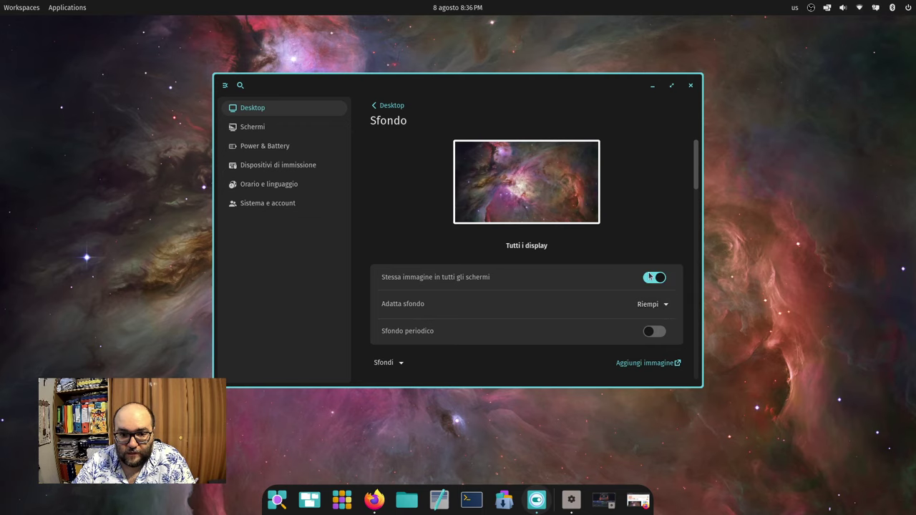
# - Enable Sfondo periodico, review the intervals for changing the image, and disable it again
pyautogui.click(656, 333)
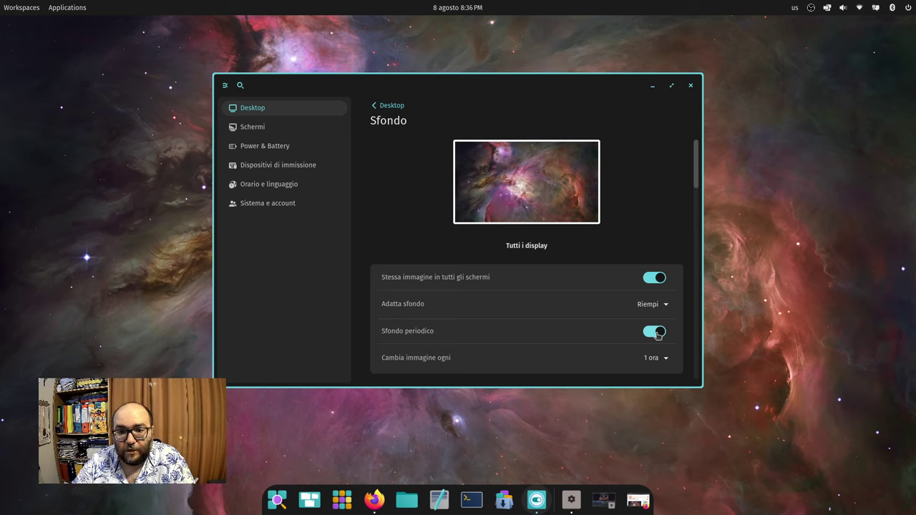
pyautogui.click(655, 358)
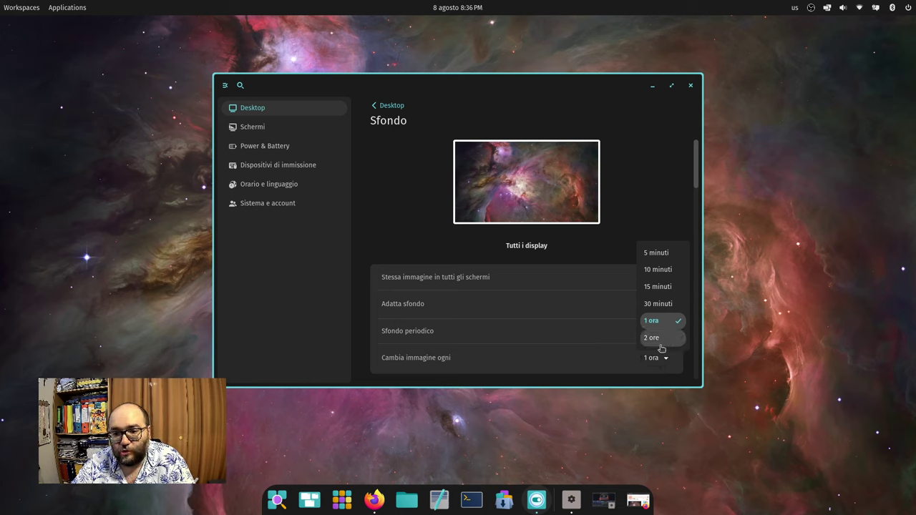
pyautogui.click(665, 360)
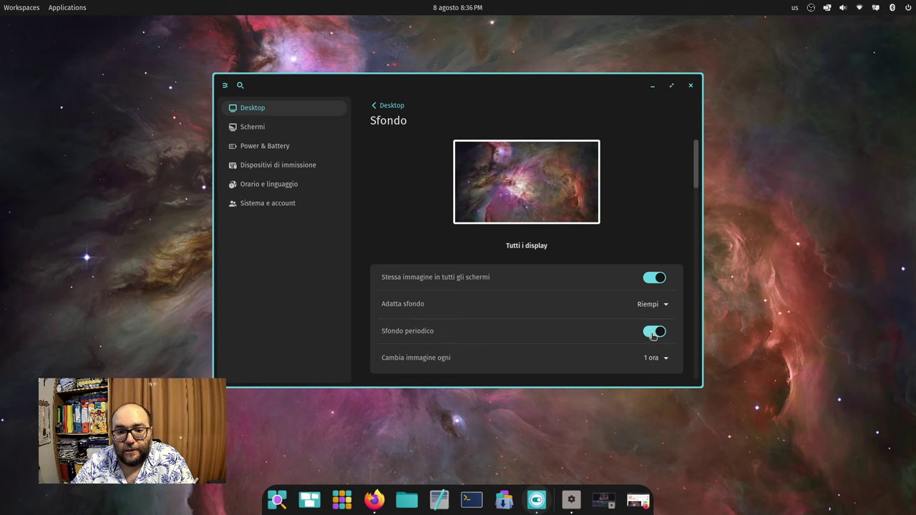
pyautogui.click(653, 333)
# - Browse the whole wallpaper collection and set the green aurora image as the desktop background
pyautogui.scroll(-2, 580, 290)
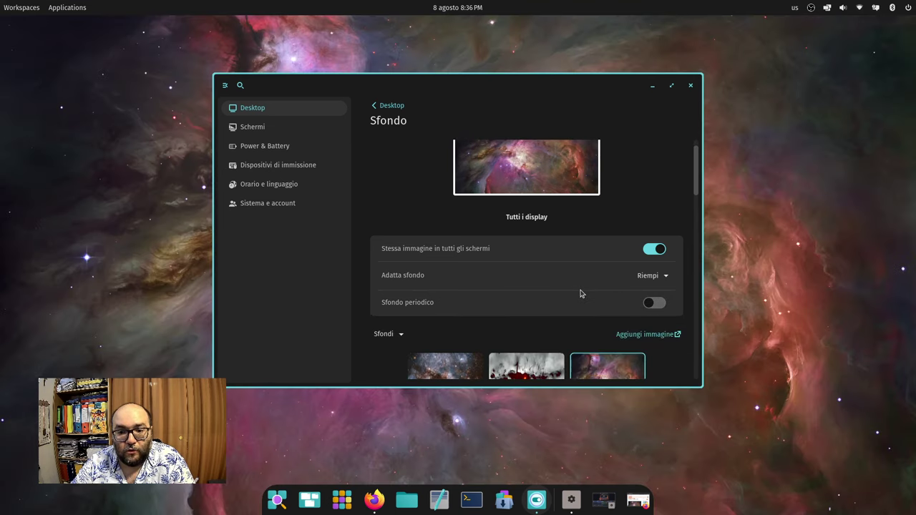
pyautogui.scroll(-4, 511, 335)
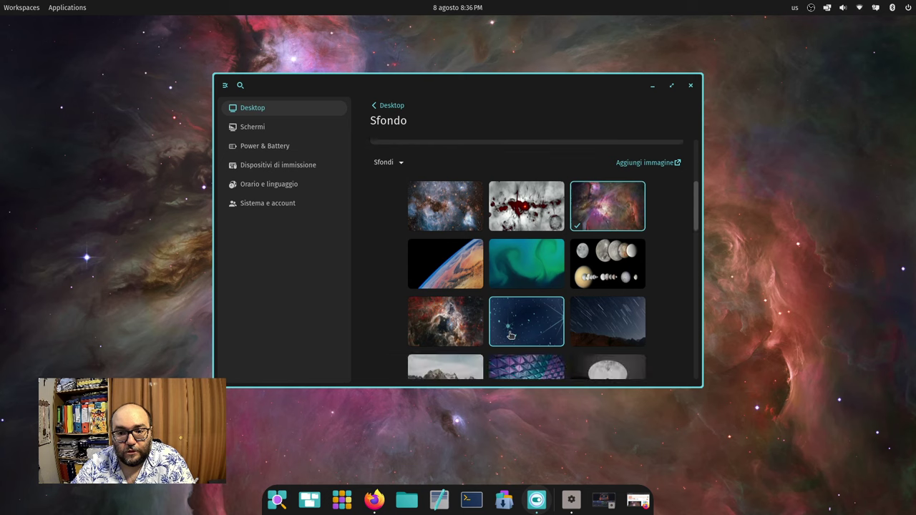
pyautogui.scroll(-5, 510, 335)
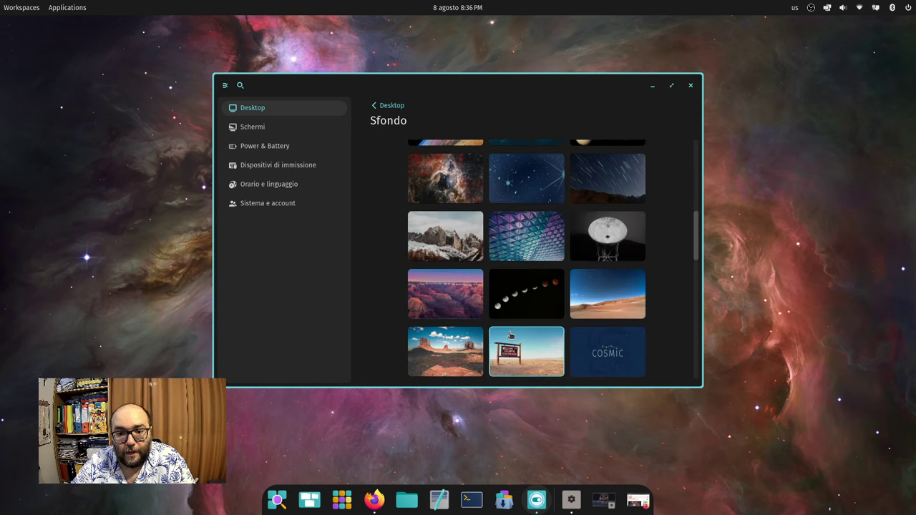
pyautogui.scroll(-6, 512, 334)
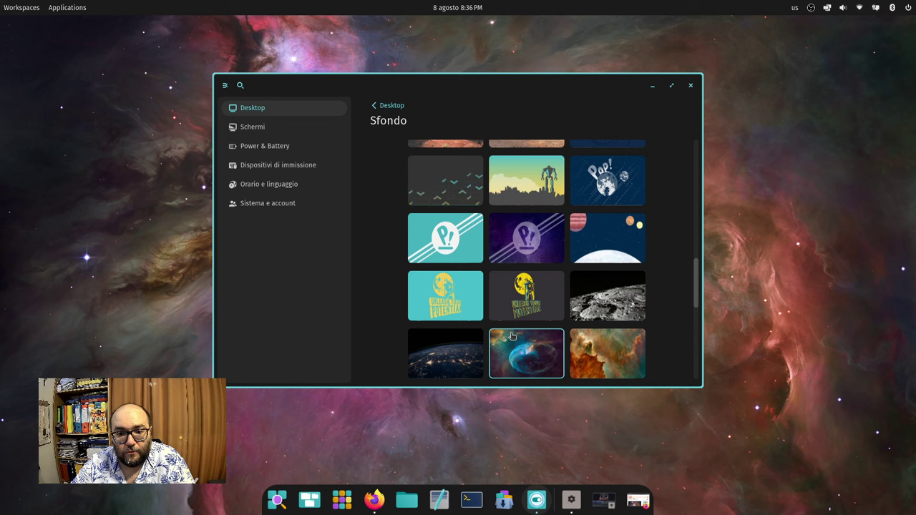
pyautogui.scroll(-8, 511, 337)
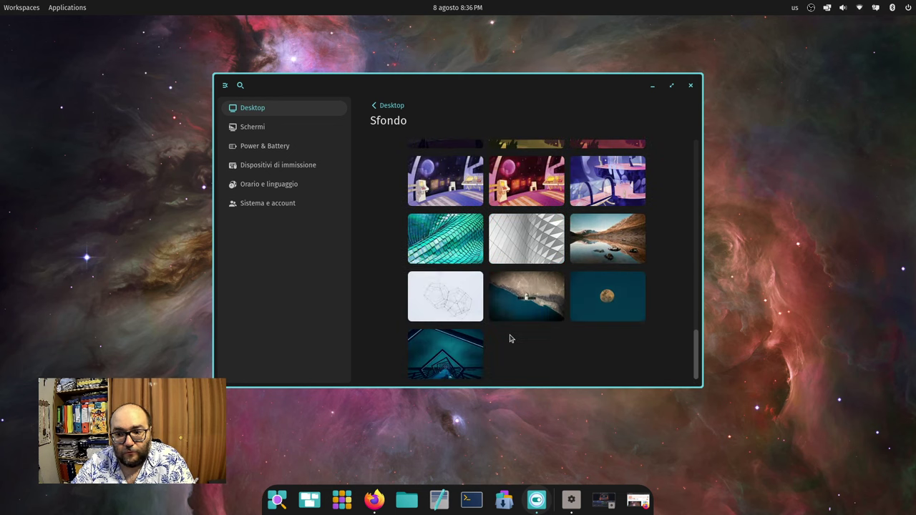
pyautogui.scroll(20, 511, 343)
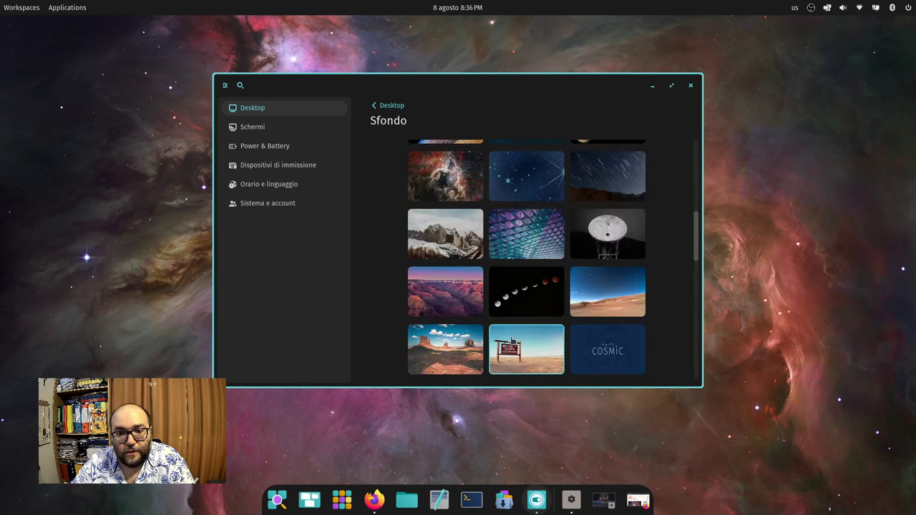
pyautogui.click(528, 299)
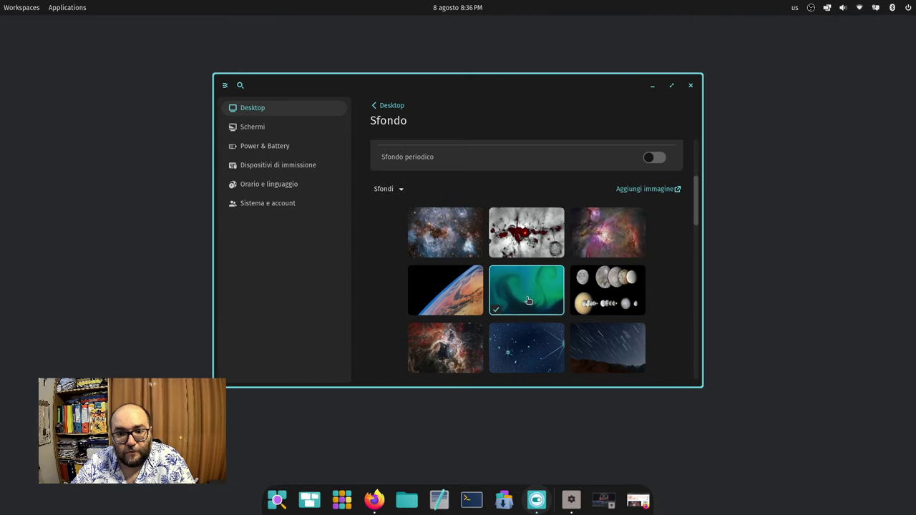
# - Set the orange planet with the blue rim as the desktop background and look through the rest of the wallpaper collection
pyautogui.moveTo(549, 82)
pyautogui.mouseDown()
pyautogui.moveTo(549, 432)
pyautogui.moveTo(548, 86)
pyautogui.mouseUp()
pyautogui.scroll(-1, 508, 314)
pyautogui.click(423, 266)
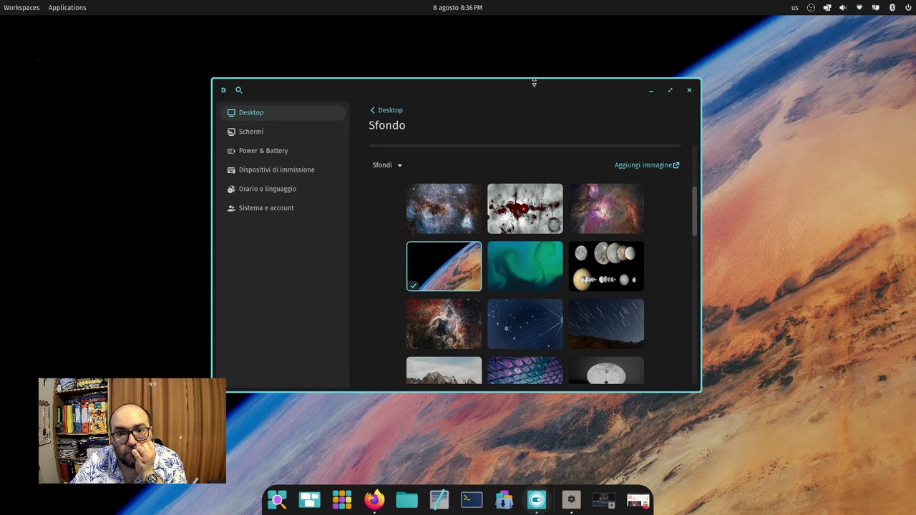
pyautogui.moveTo(534, 85)
pyautogui.mouseDown()
pyautogui.moveTo(429, 258)
pyautogui.moveTo(373, 392)
pyautogui.moveTo(542, 96)
pyautogui.mouseUp()
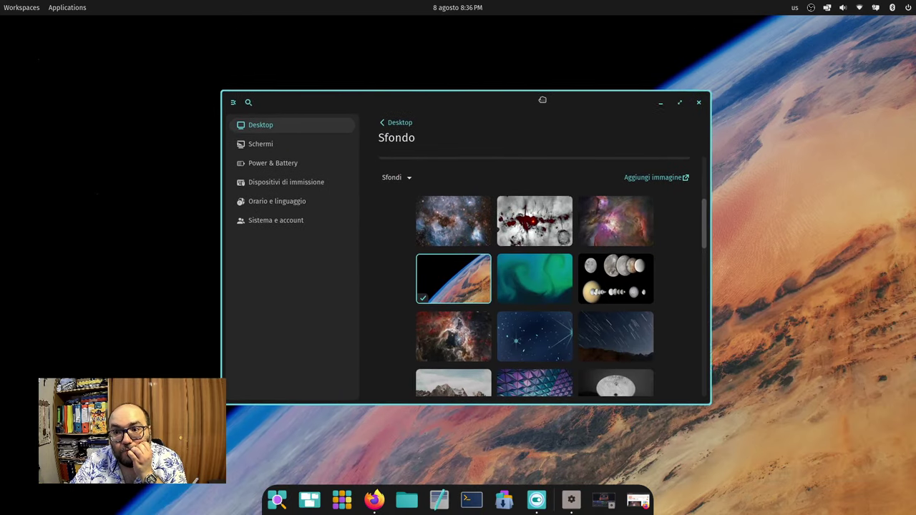
pyautogui.scroll(-3, 522, 279)
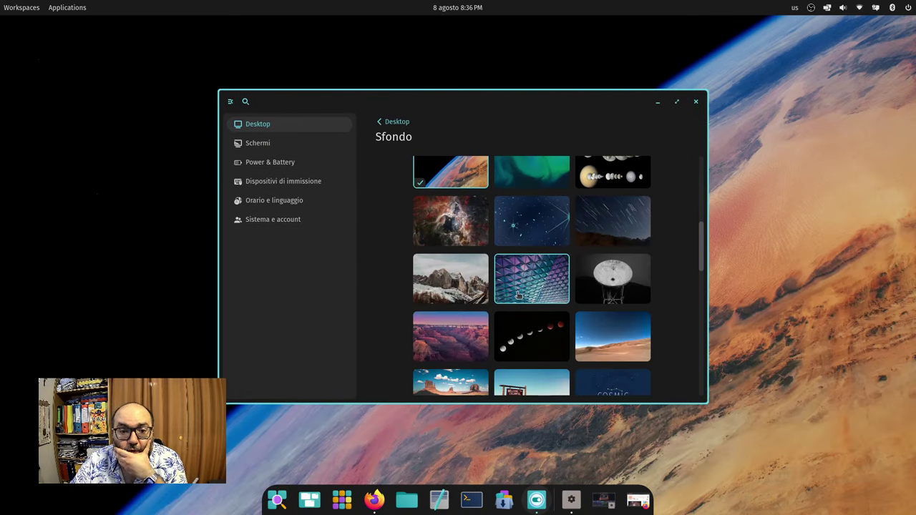
pyautogui.scroll(-3, 520, 294)
pyautogui.scroll(-5, 520, 293)
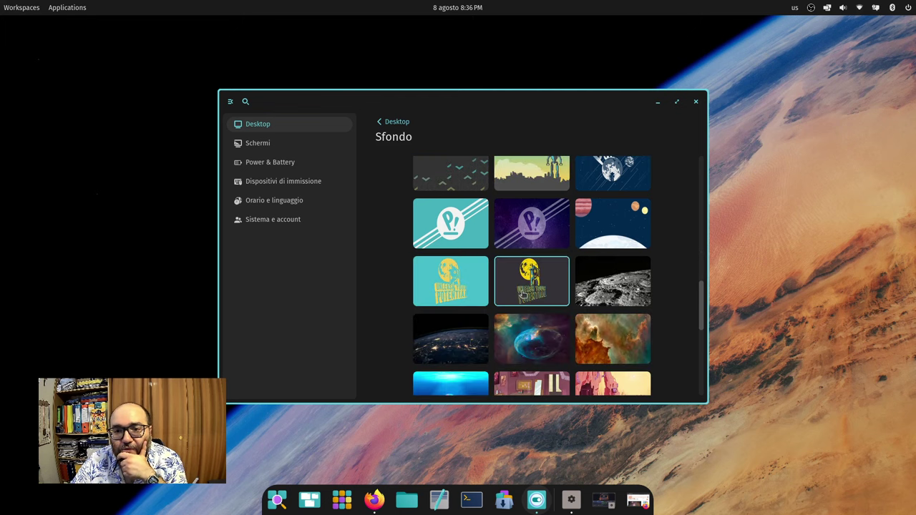
pyautogui.scroll(6, 526, 290)
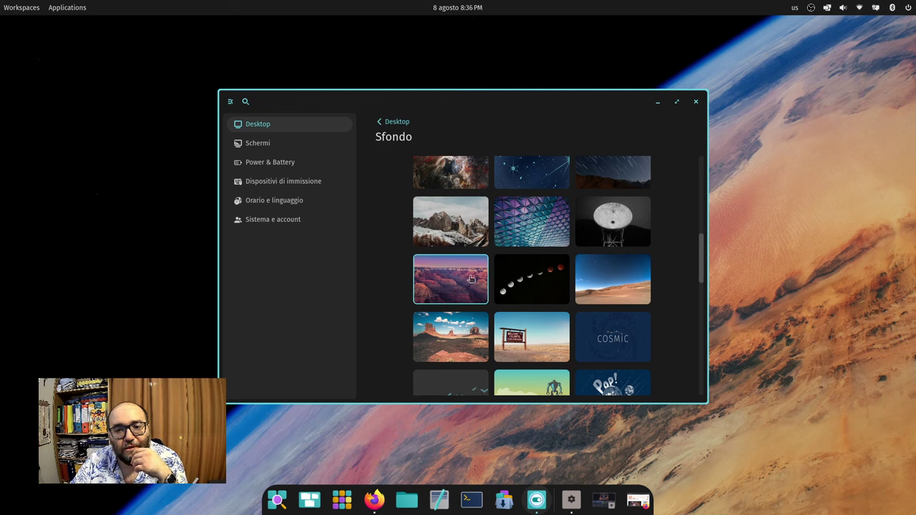
pyautogui.scroll(8, 478, 286)
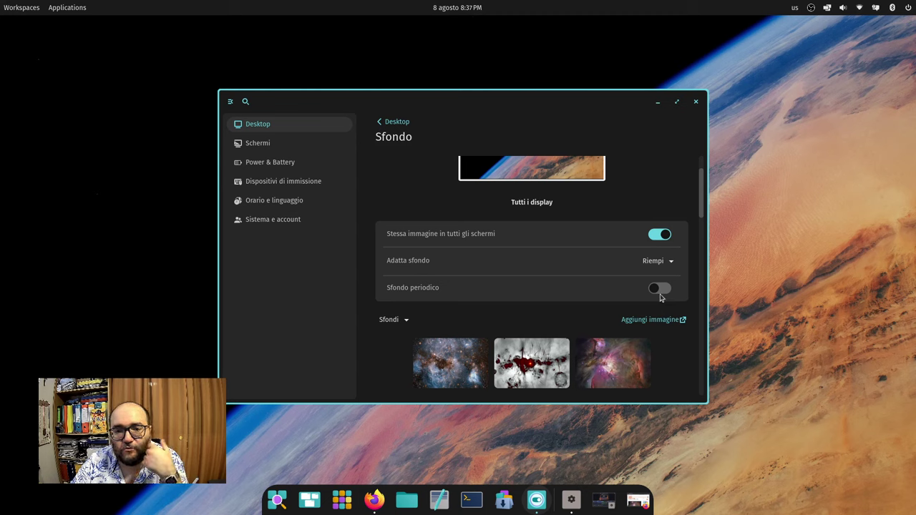
# - Return to the Desktop settings, open the Aspetto page and switch the theme to Chiaro
pyautogui.click(405, 122)
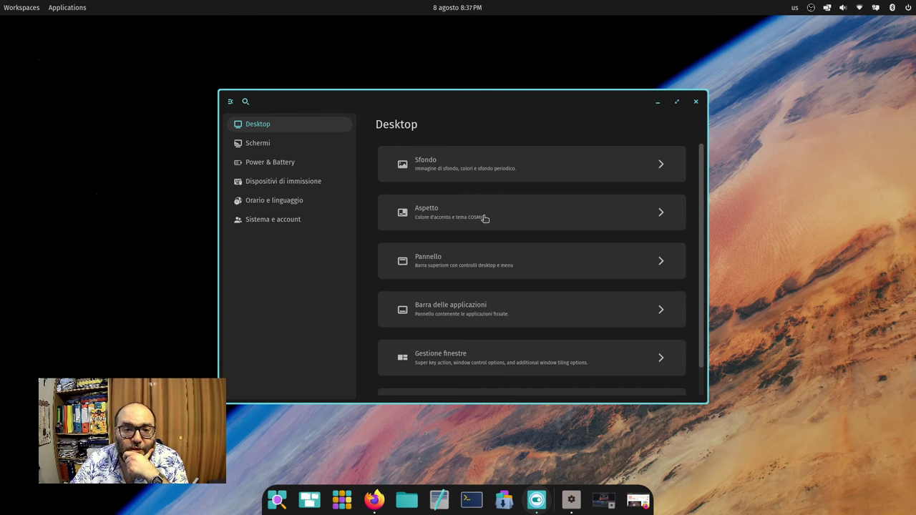
pyautogui.click(427, 224)
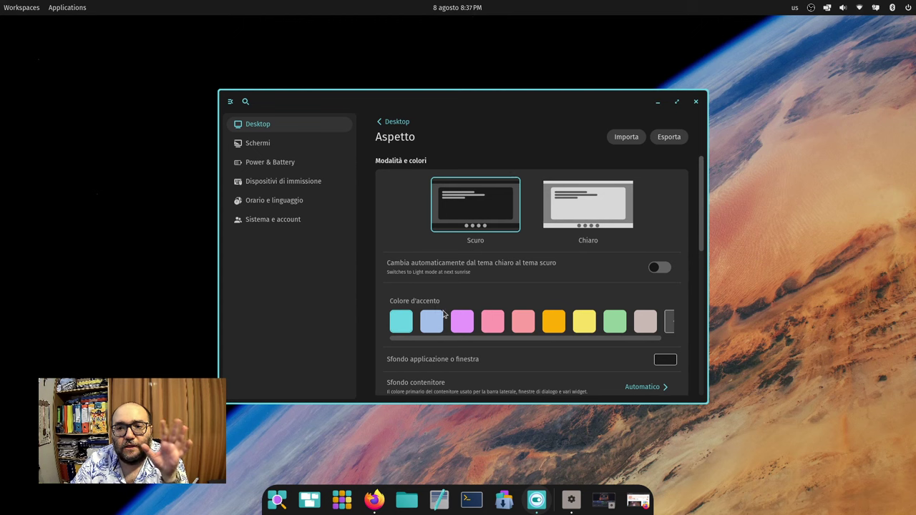
pyautogui.click(591, 213)
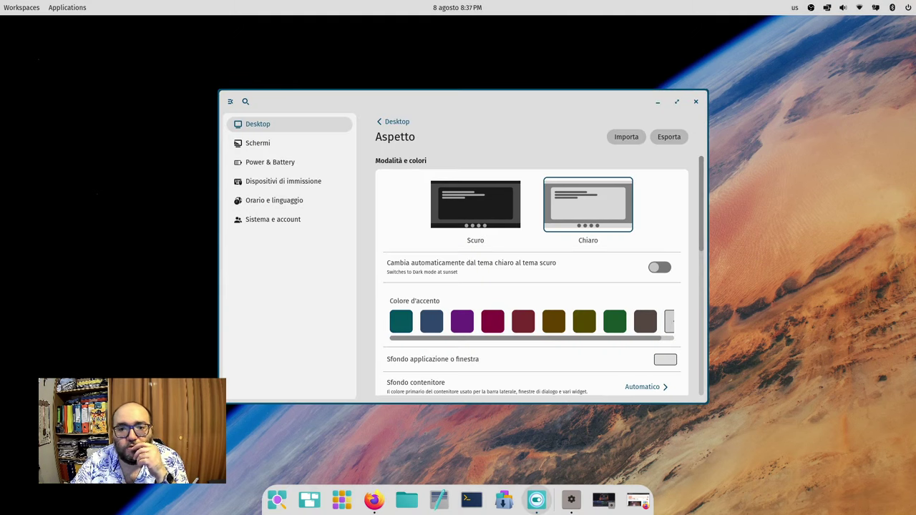
# - Open the file manager to check the light theme, put its window away and switch the theme to Scuro
pyautogui.click(407, 499)
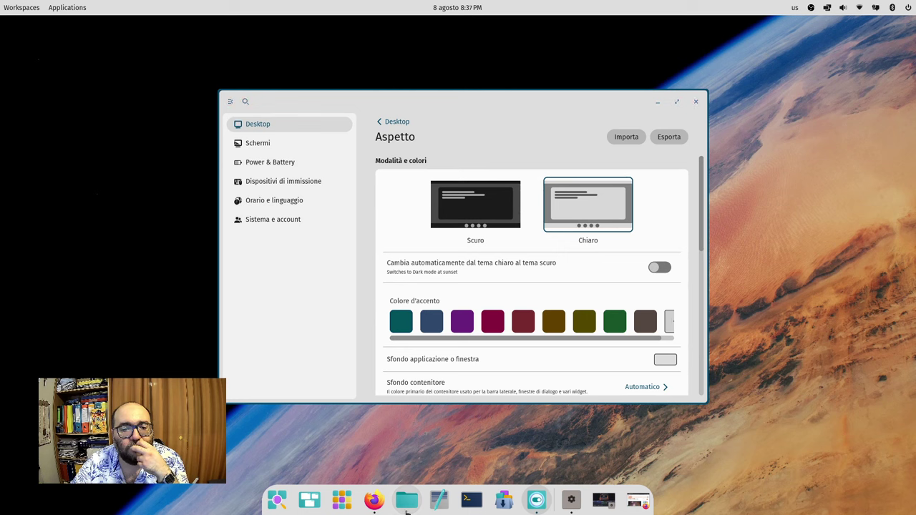
pyautogui.moveTo(459, 89); pyautogui.dragTo(278, 115)
pyautogui.moveTo(551, 103); pyautogui.dragTo(527, 96)
pyautogui.click(472, 113)
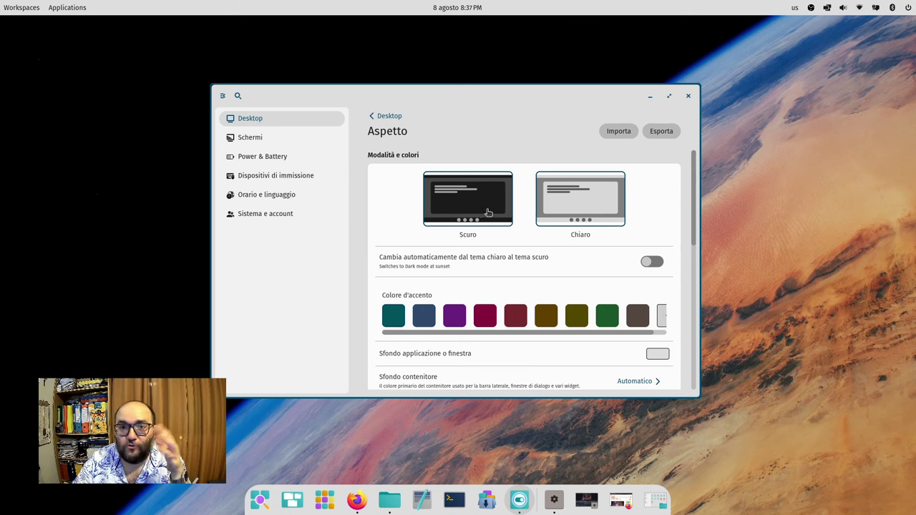
pyautogui.click(491, 212)
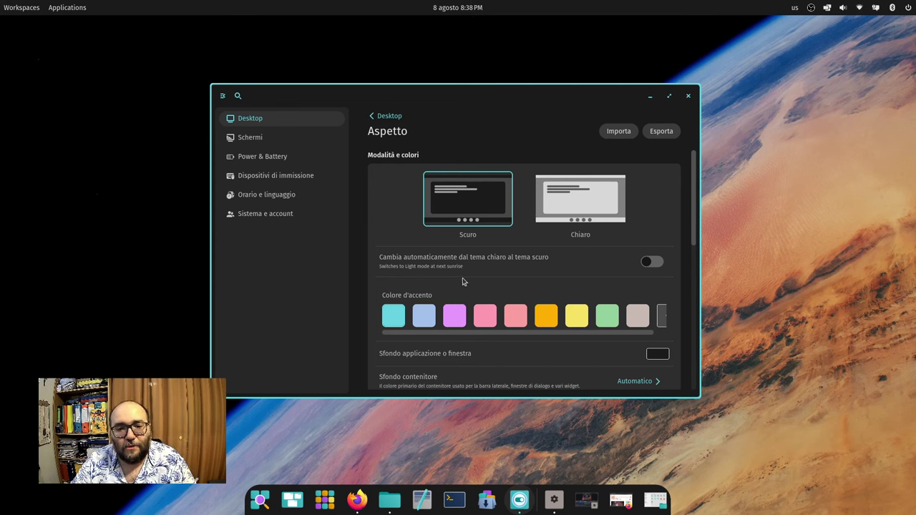
# - Review the automatic theme switching option and the accent palette, and set the Colore d'accento to yellow
pyautogui.click(651, 264)
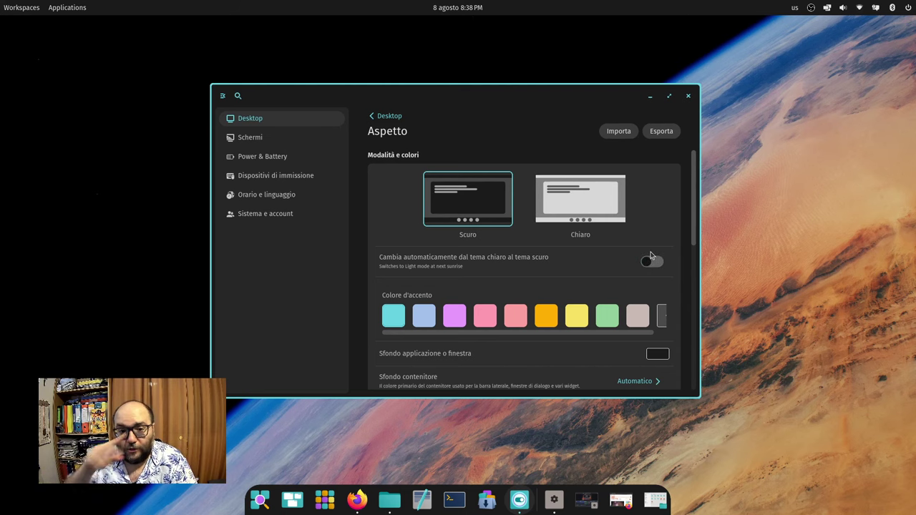
pyautogui.scroll(-2, 633, 265)
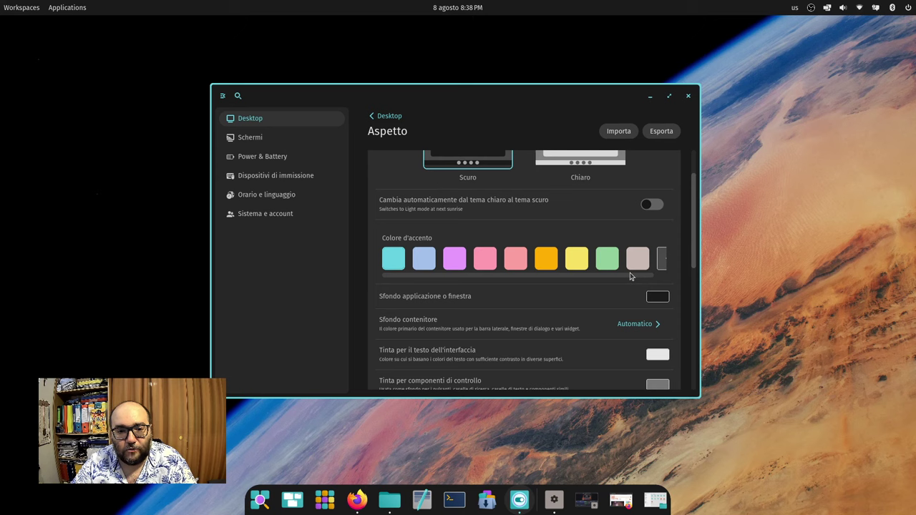
pyautogui.hscroll(1, 592, 277)
pyautogui.hscroll(-1, 593, 281)
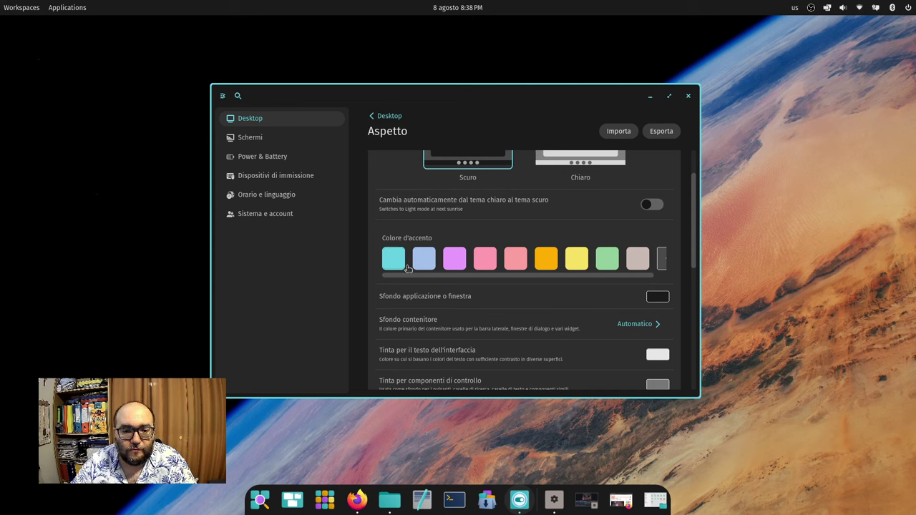
pyautogui.click(573, 265)
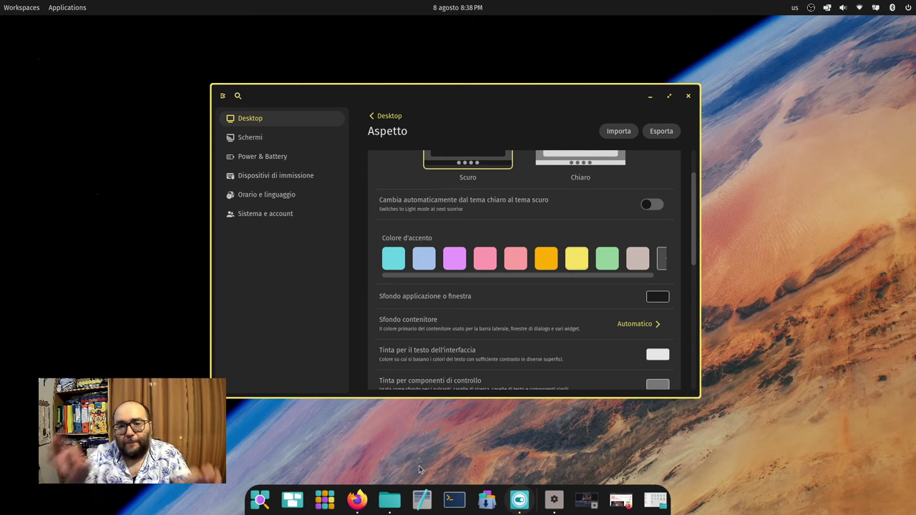
# - Maximize and restore the Settings window, view the Schermi page and return to the Aspetto page
pyautogui.click(669, 96)
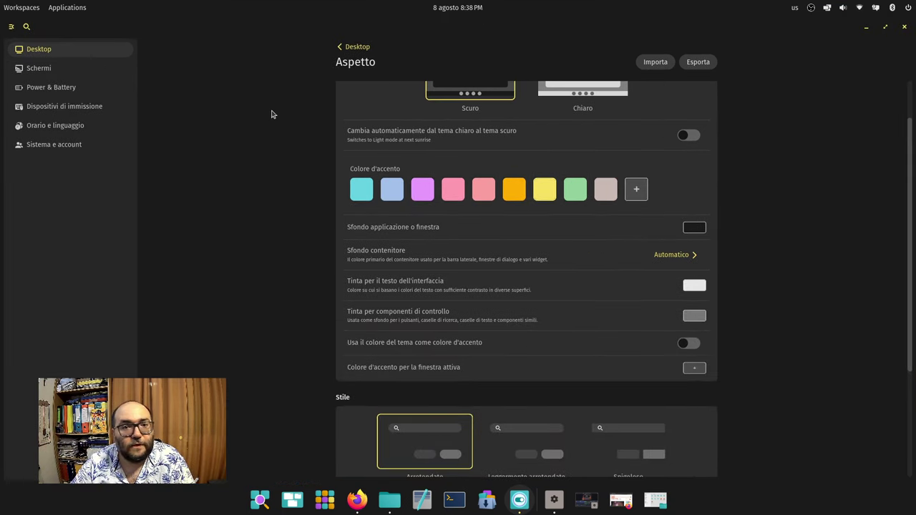
pyautogui.click(886, 27)
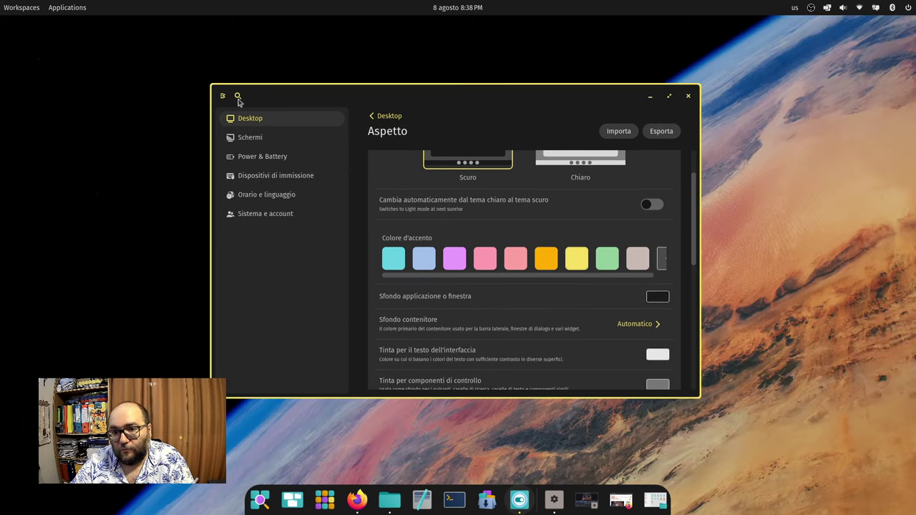
pyautogui.click(274, 142)
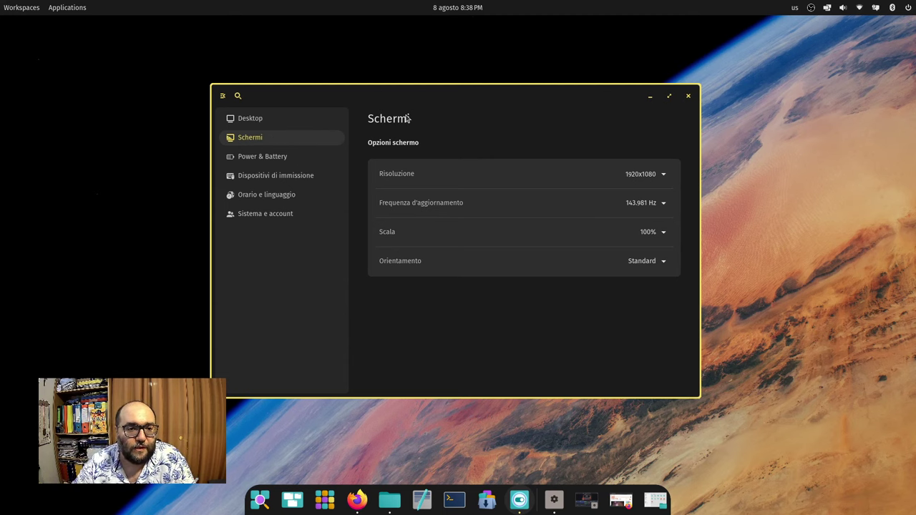
pyautogui.click(255, 126)
pyautogui.click(514, 199)
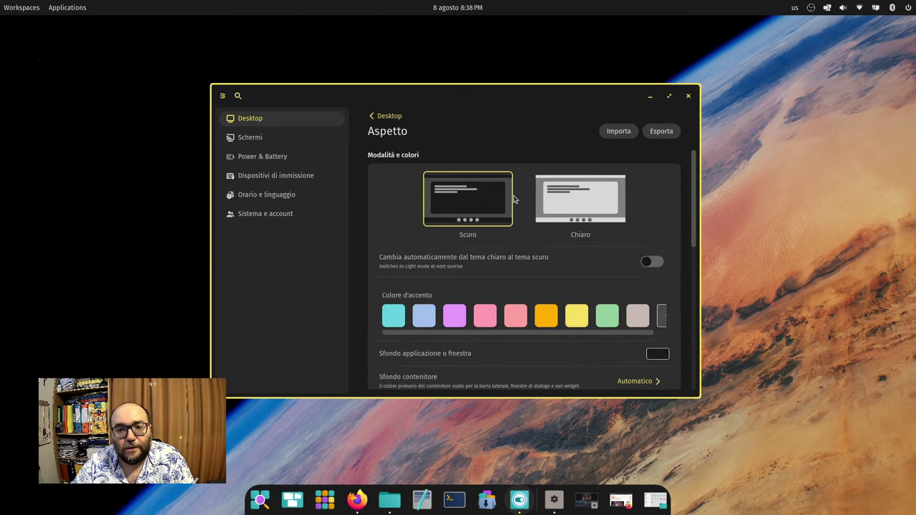
# - Create the custom accent colour #904848, and set the Colore d'accento back to the cyan swatch
pyautogui.scroll(-2, 556, 236)
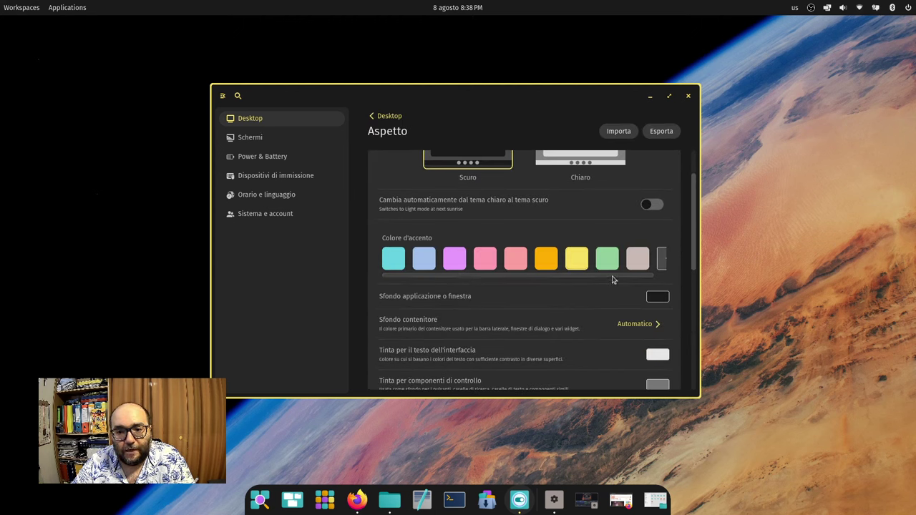
pyautogui.hscroll(2, 612, 279)
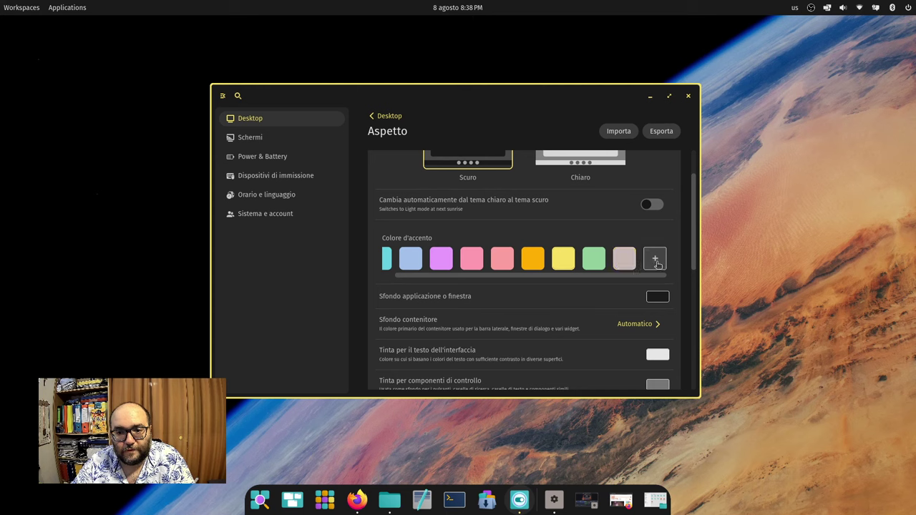
pyautogui.click(656, 265)
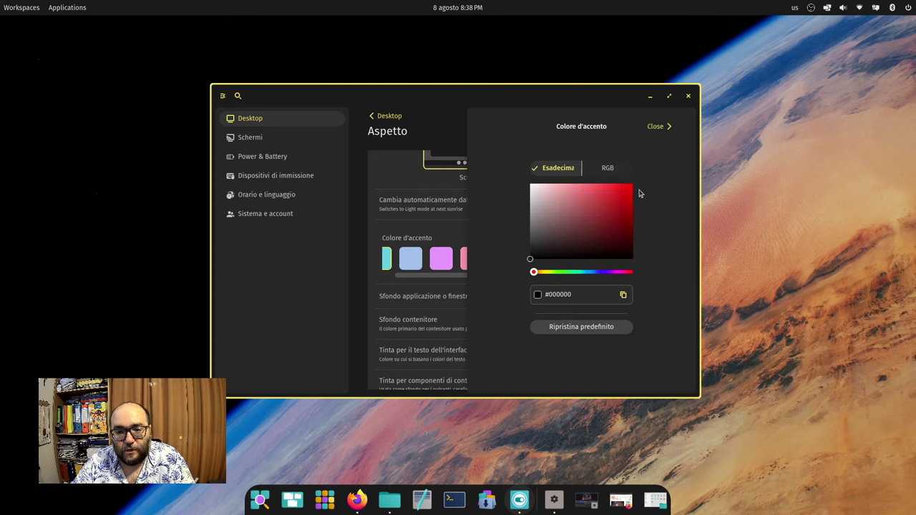
pyautogui.moveTo(617, 221); pyautogui.dragTo(581, 217)
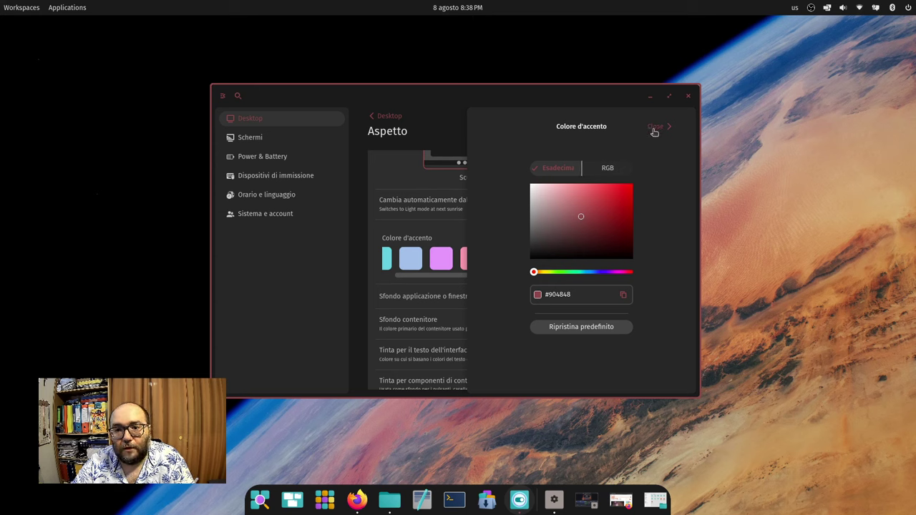
pyautogui.click(608, 168)
pyautogui.click(553, 170)
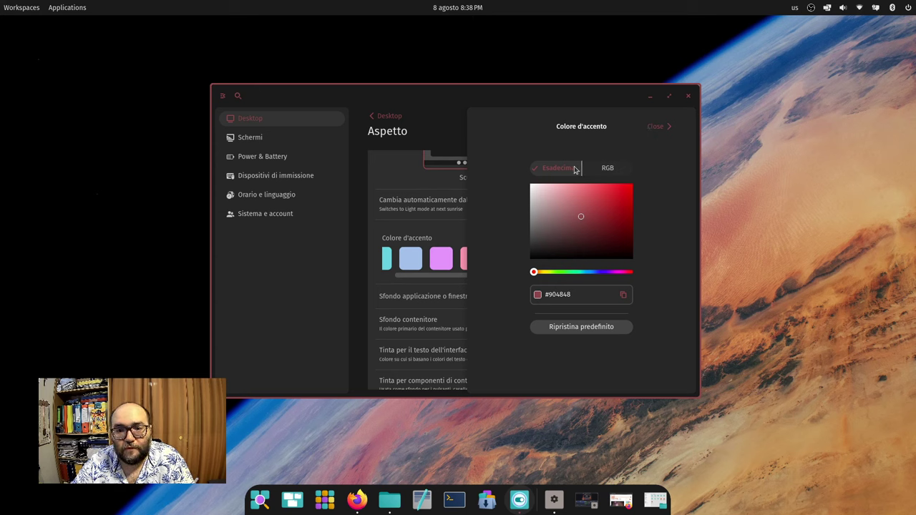
pyautogui.click(657, 129)
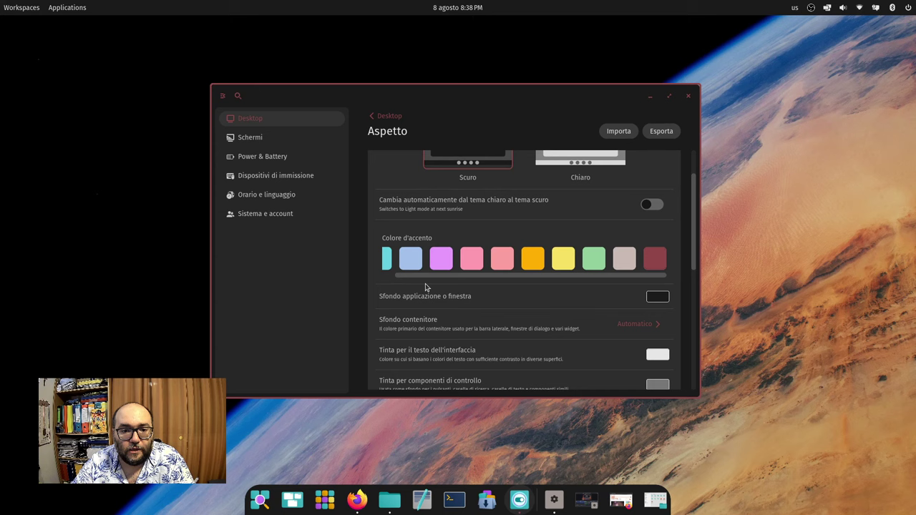
pyautogui.moveTo(409, 276); pyautogui.dragTo(393, 275)
pyautogui.click(393, 267)
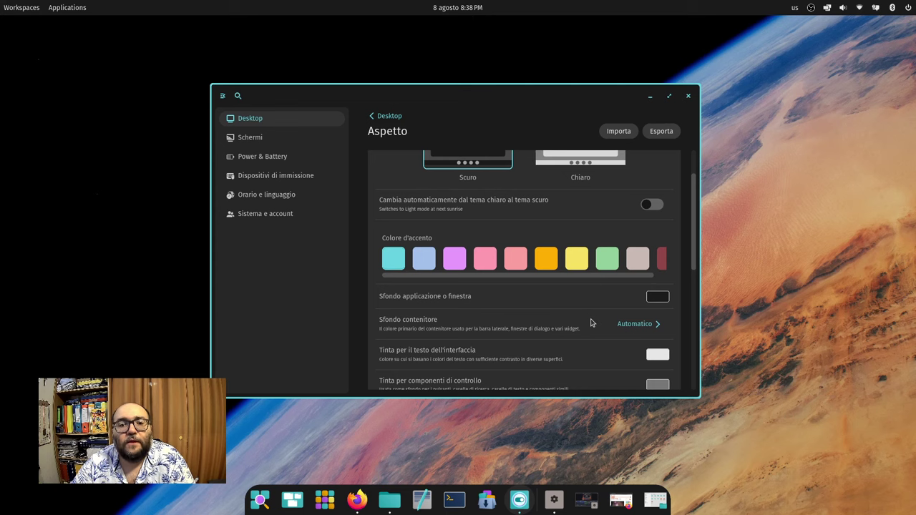
# - Try #E8E0E0 as the Sfondo applicazione o finestra colour, and reset it to the default
pyautogui.click(664, 297)
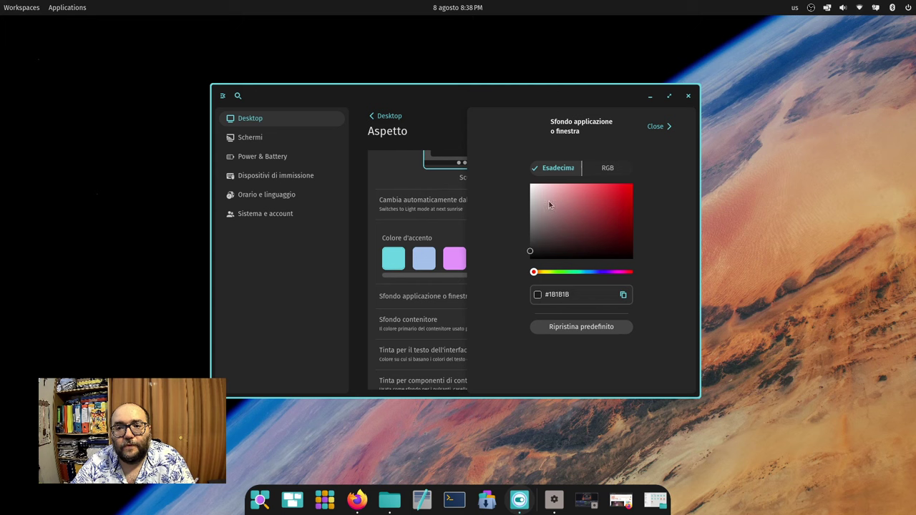
pyautogui.moveTo(534, 203); pyautogui.dragTo(534, 190)
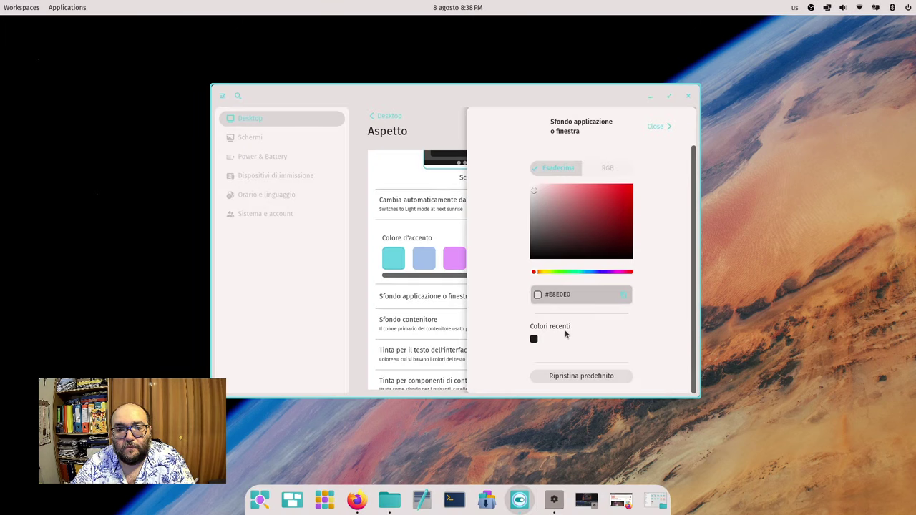
pyautogui.click(668, 127)
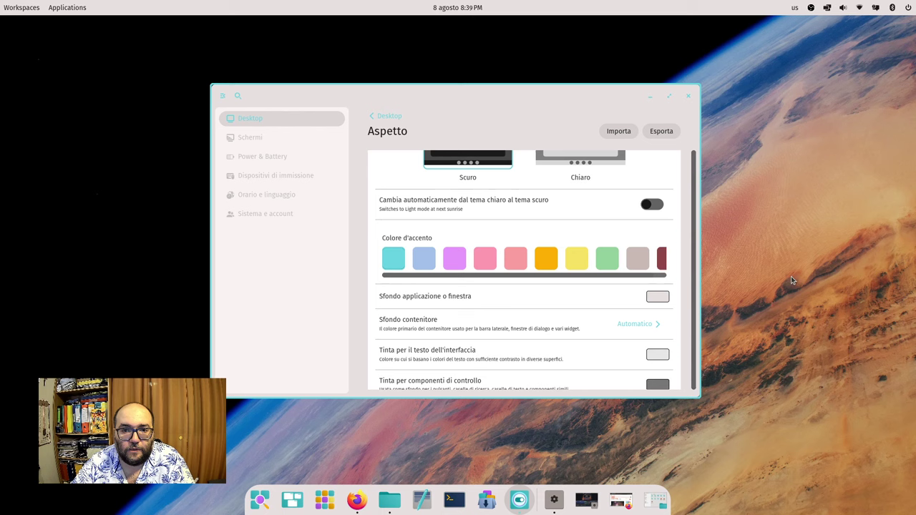
pyautogui.click(657, 299)
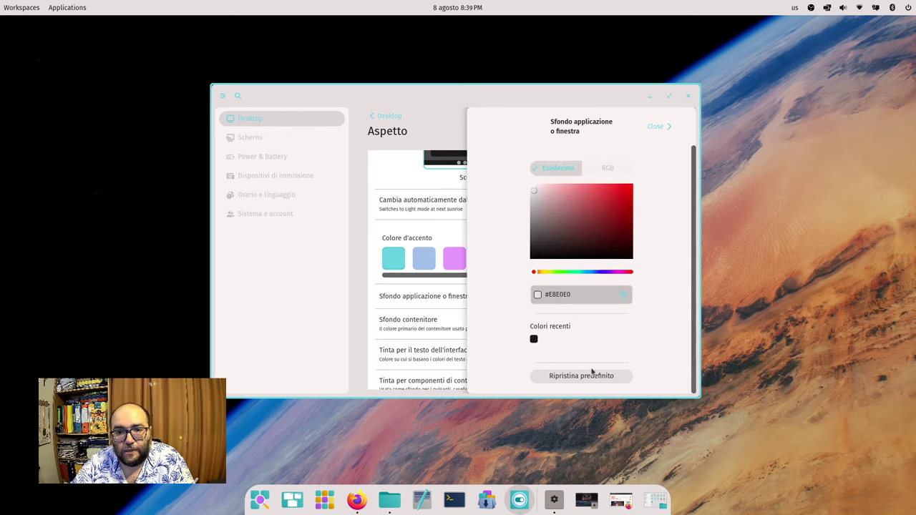
pyautogui.click(591, 375)
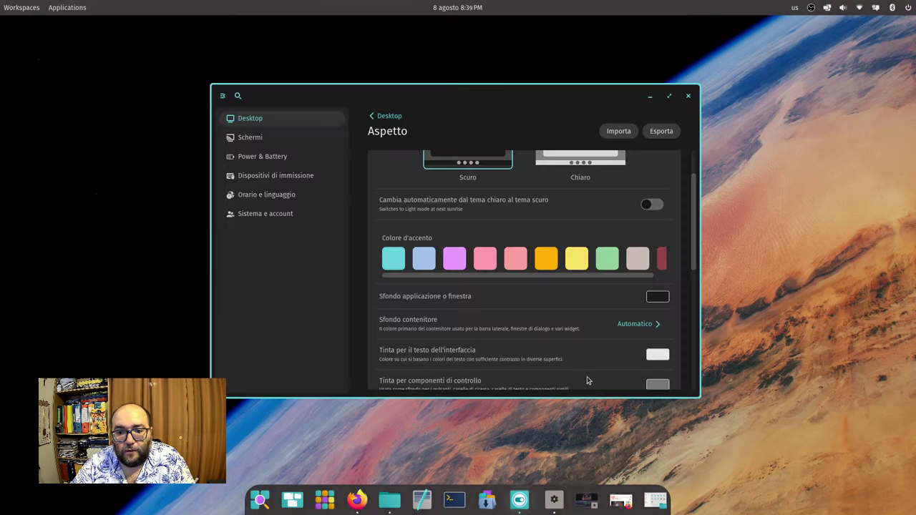
# - Set the Sfondo applicazione o finestra colour to the red #F70808 and close the colour picker
pyautogui.click(648, 298)
pyautogui.click(630, 189)
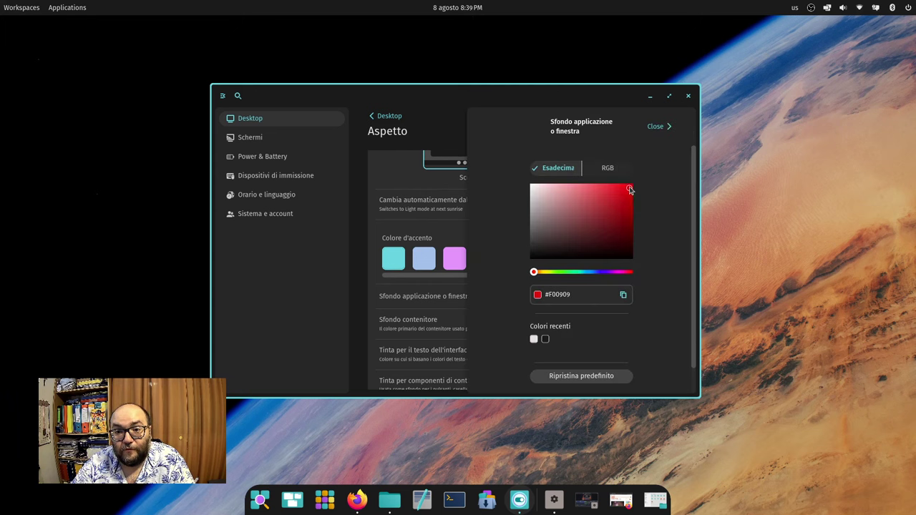
pyautogui.moveTo(630, 189); pyautogui.dragTo(630, 186)
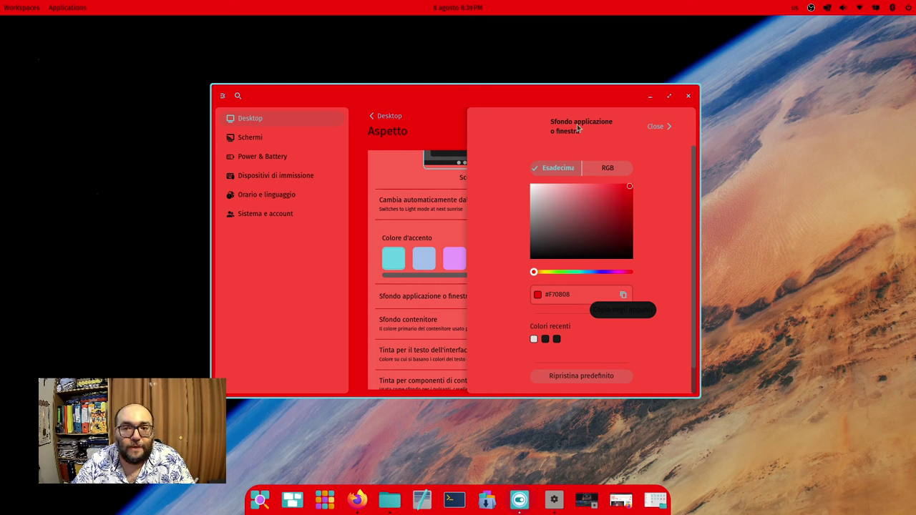
pyautogui.click(664, 127)
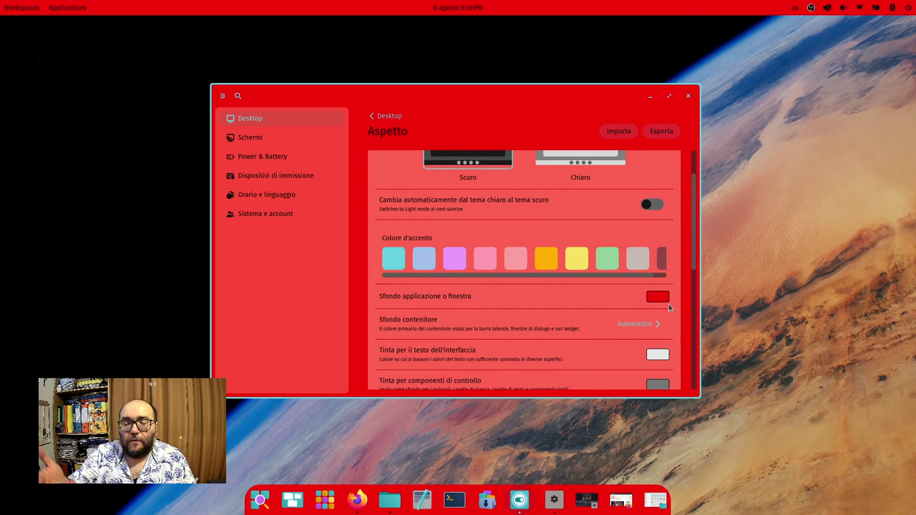
# - Check how Firefox looks under the red theme, relaunching it once, declining to make it the default browser, and closing it
pyautogui.click(357, 501)
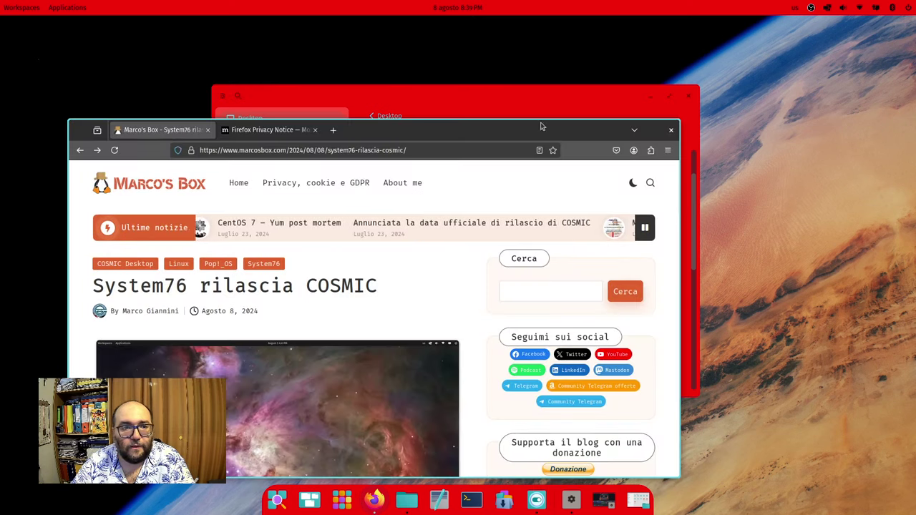
pyautogui.click(670, 129)
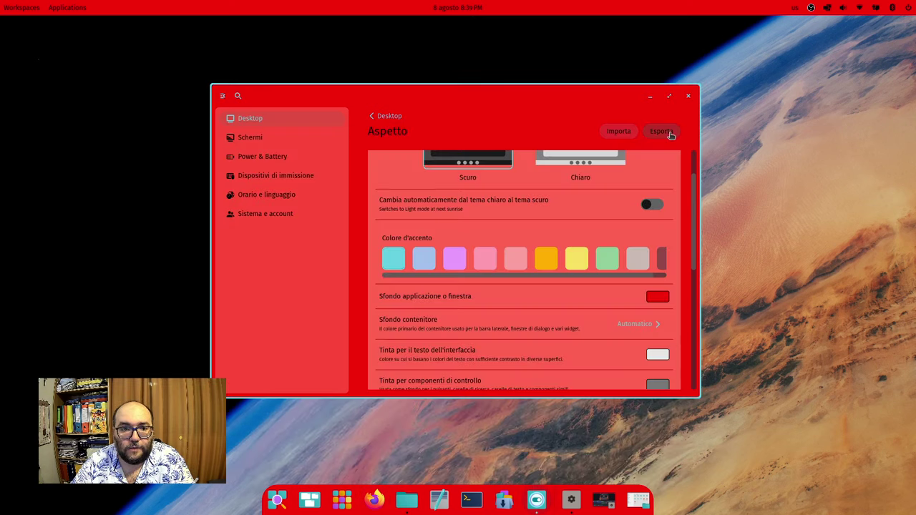
pyautogui.click(375, 500)
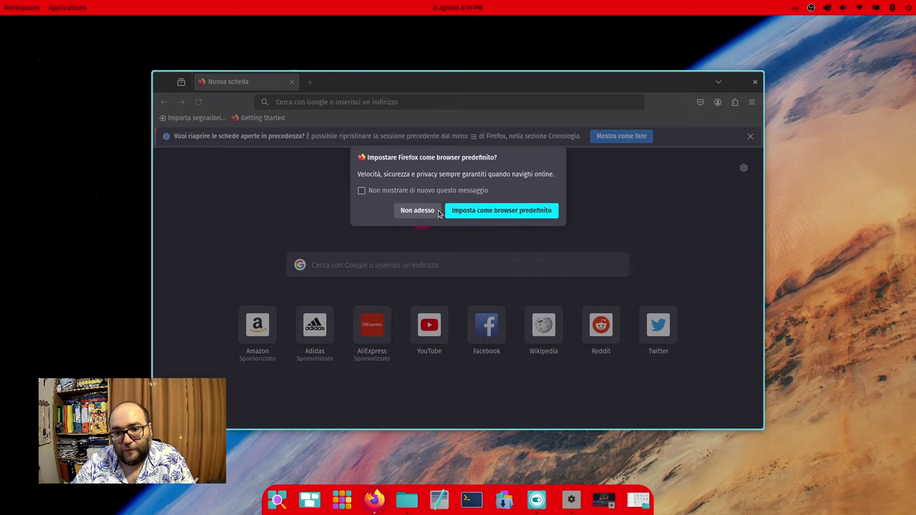
pyautogui.click(418, 211)
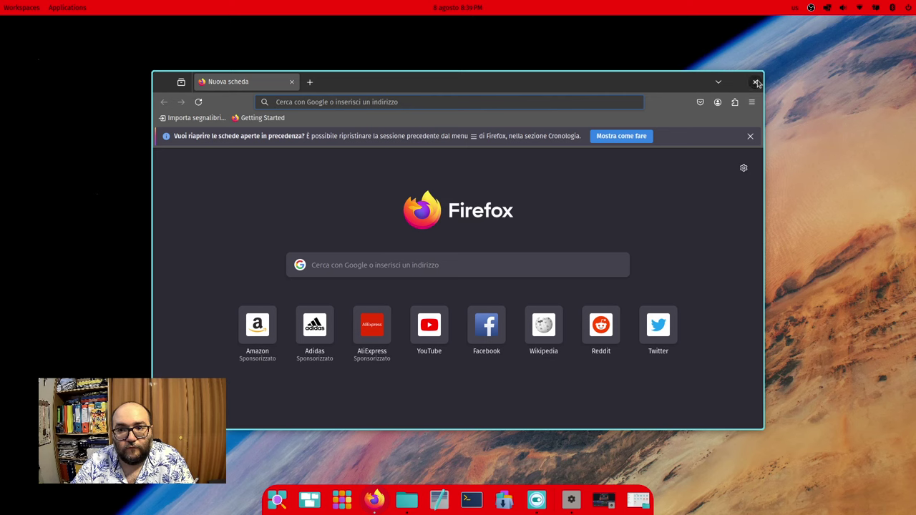
pyautogui.click(754, 81)
# - Check how the file manager looks under the red theme, reopening it once, moving its window over Settings, and closing it
pyautogui.click(407, 500)
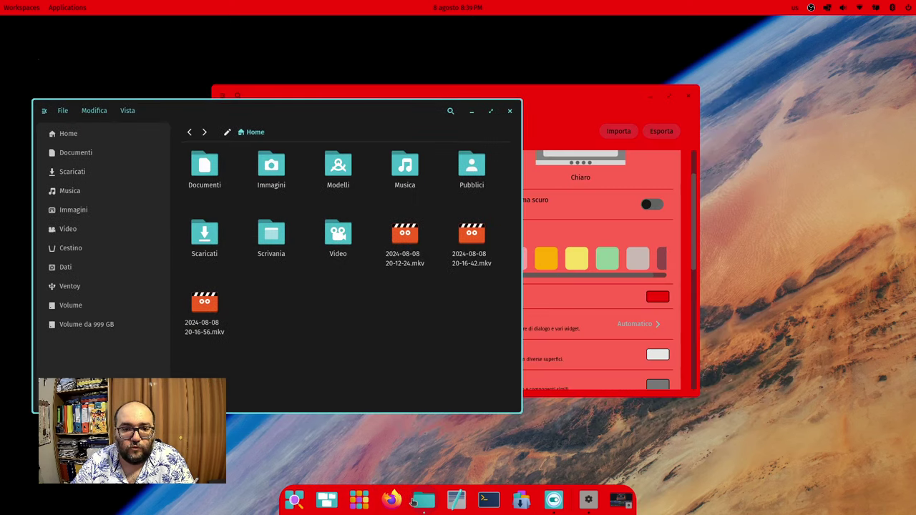
pyautogui.click(510, 110)
pyautogui.click(424, 500)
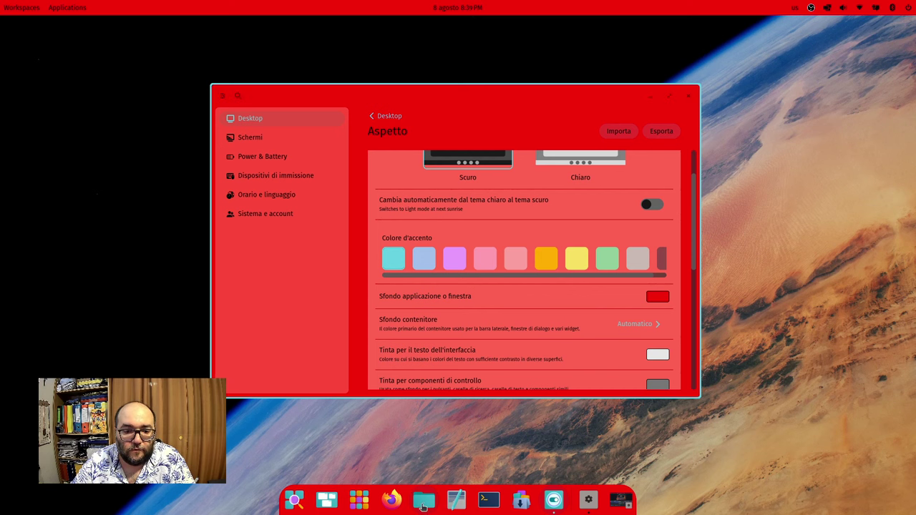
pyautogui.moveTo(557, 86); pyautogui.dragTo(461, 125)
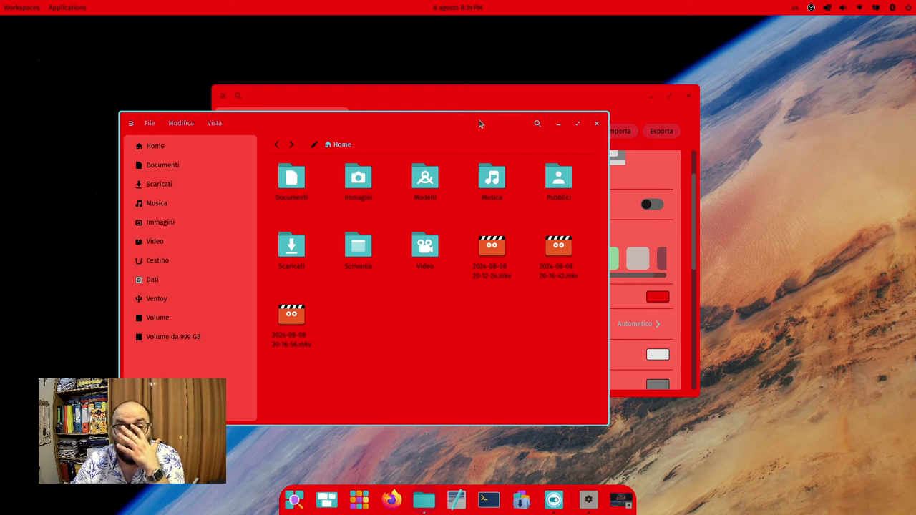
pyautogui.click(596, 123)
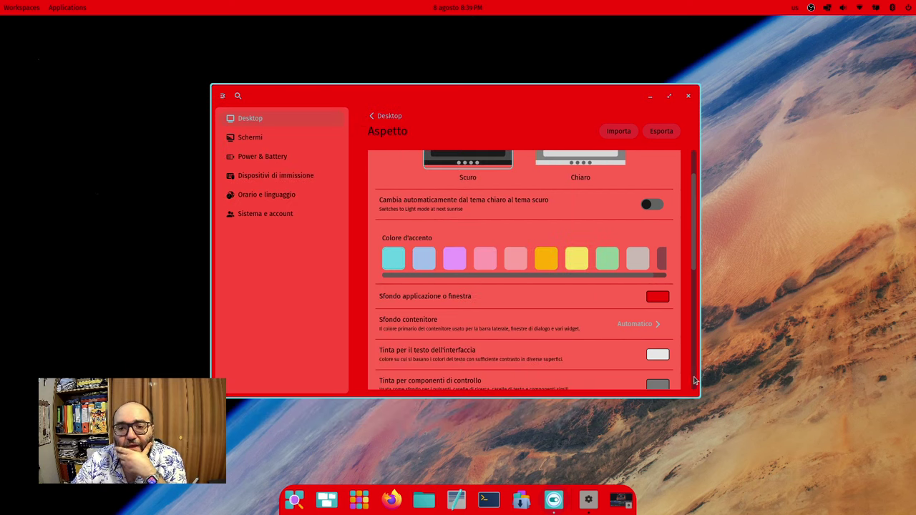
# - Reset the Sfondo applicazione o finestra colour to the default, and view the Sfondo contenitore colour picker without changing it
pyautogui.click(658, 298)
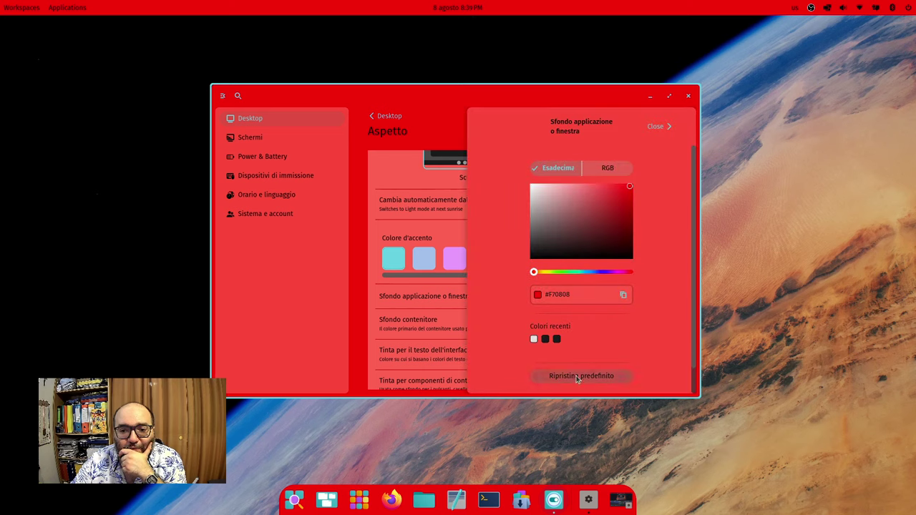
pyautogui.click(591, 380)
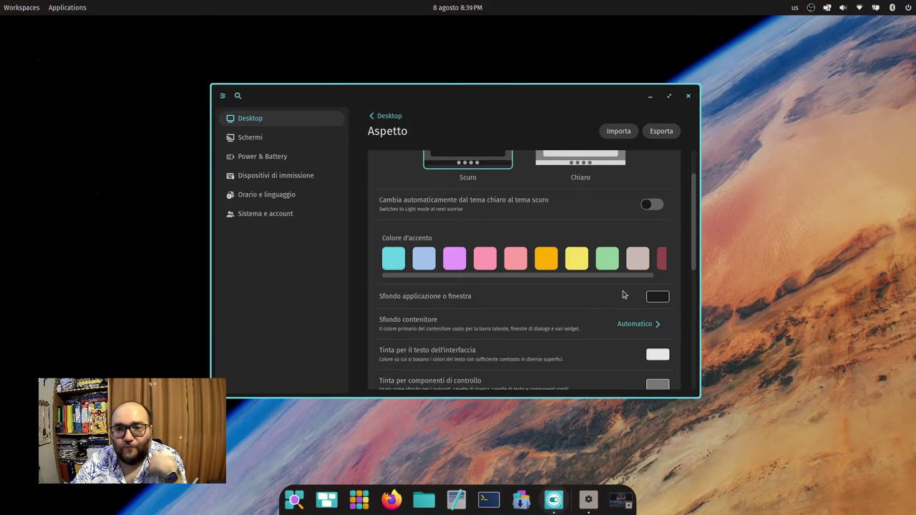
pyautogui.click(643, 333)
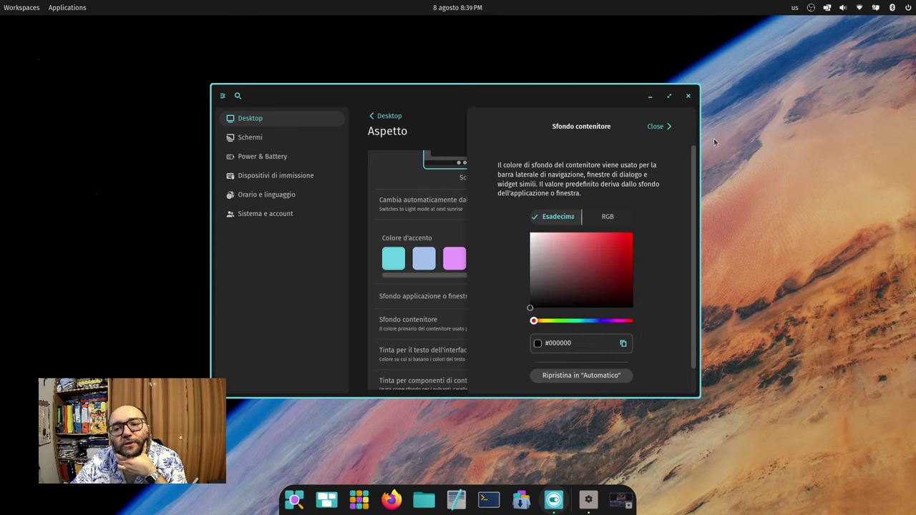
pyautogui.click(656, 126)
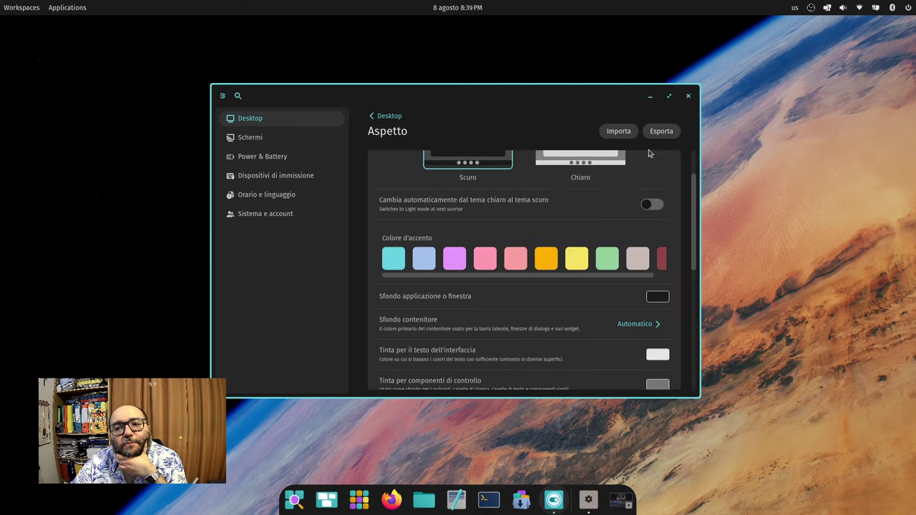
# - Try the Leggermente arrotondato and Spigoloso interface styles, and set Stile back to Arrotondato
pyautogui.scroll(-2, 546, 297)
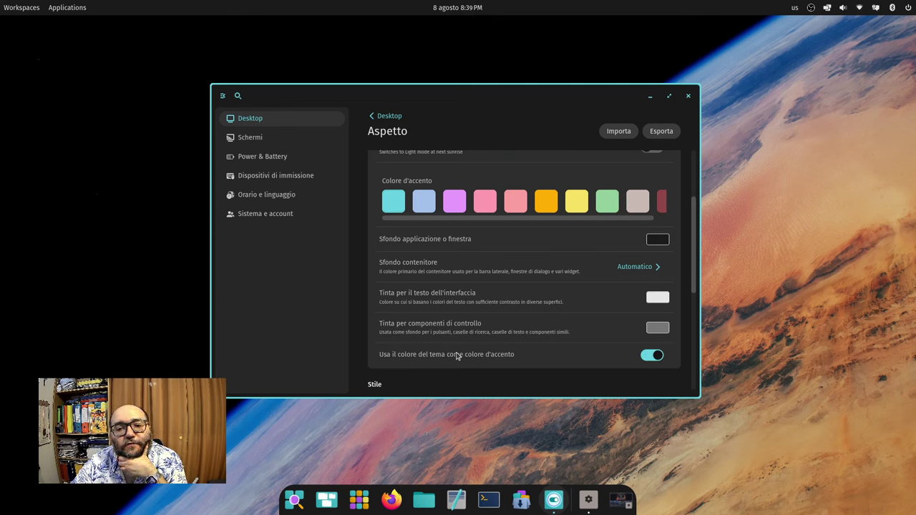
pyautogui.scroll(-2, 507, 354)
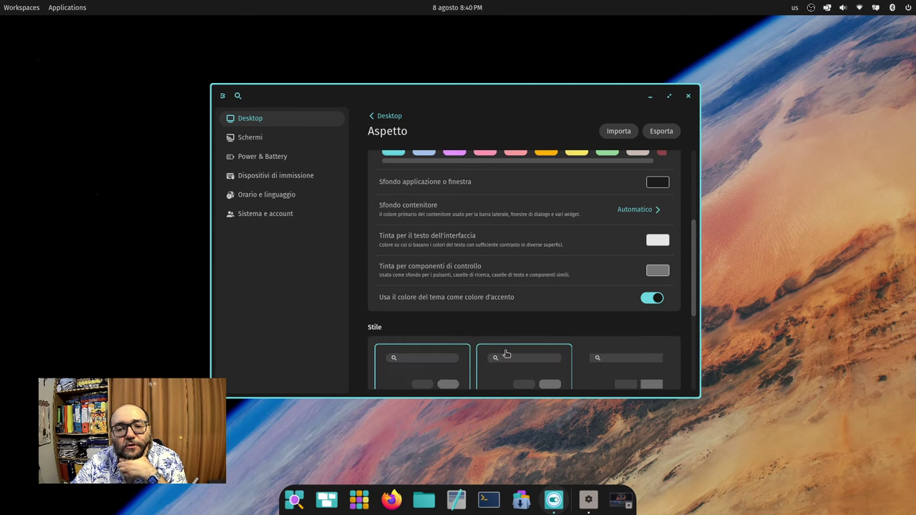
pyautogui.scroll(-3, 506, 354)
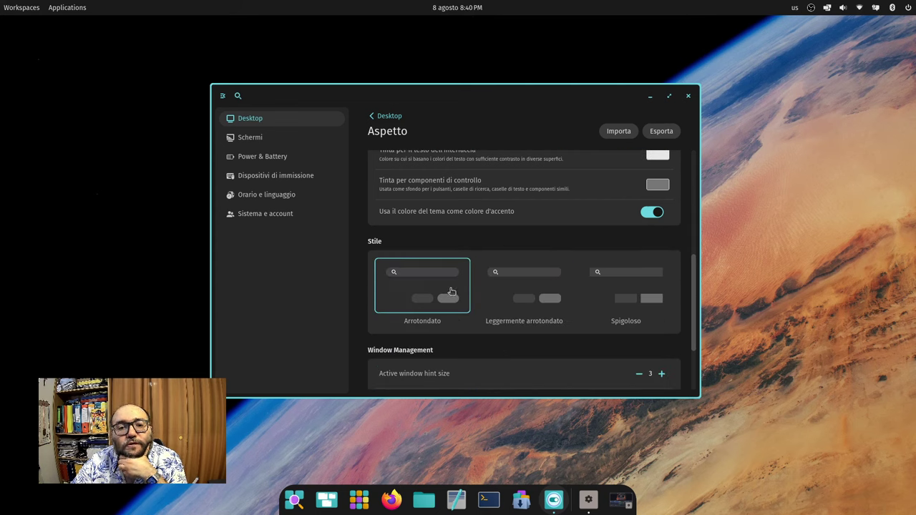
pyautogui.click(503, 292)
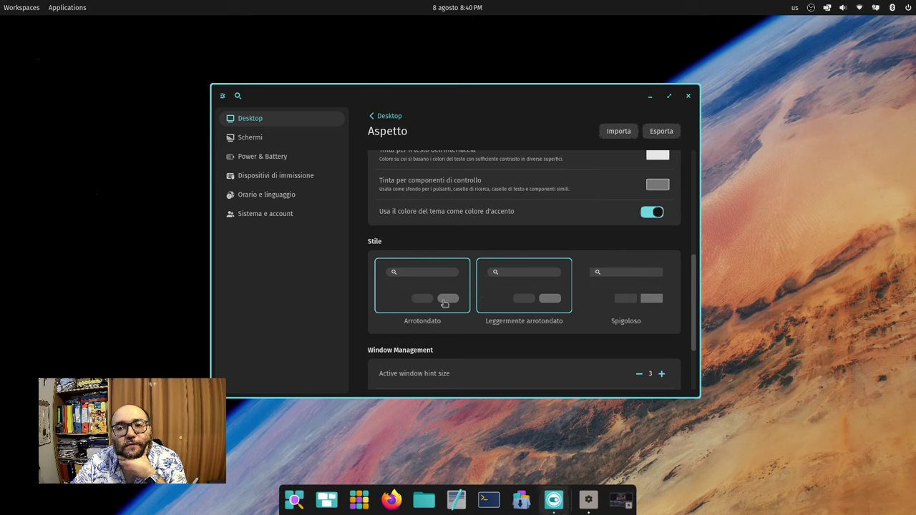
pyautogui.click(417, 293)
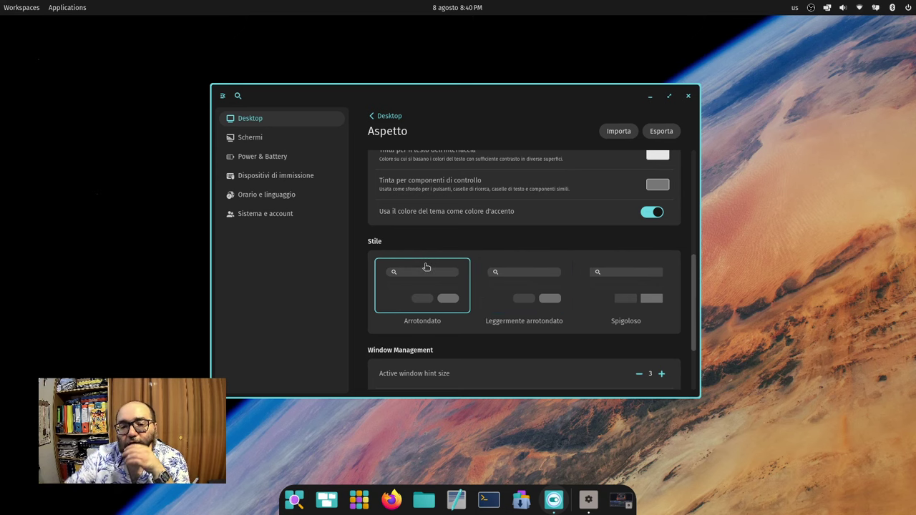
pyautogui.click(541, 293)
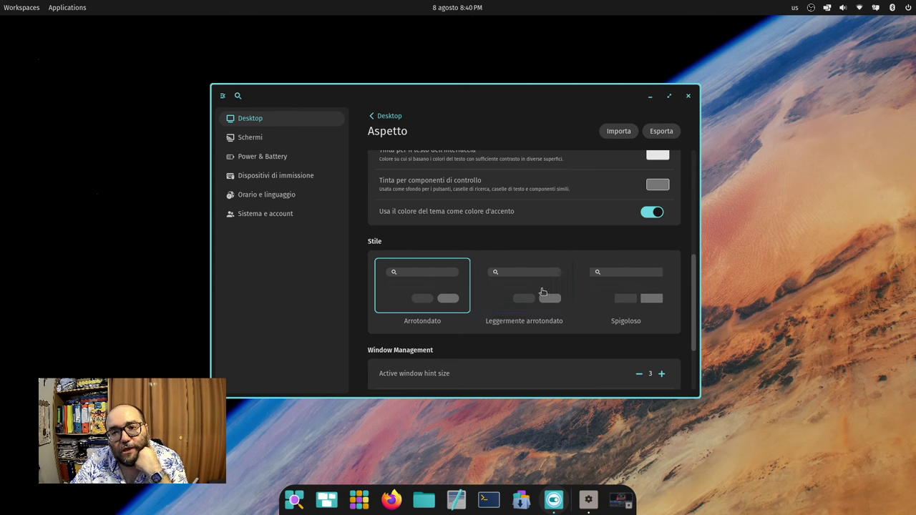
pyautogui.click(626, 283)
pyautogui.scroll(-2, 593, 317)
pyautogui.scroll(1, 594, 319)
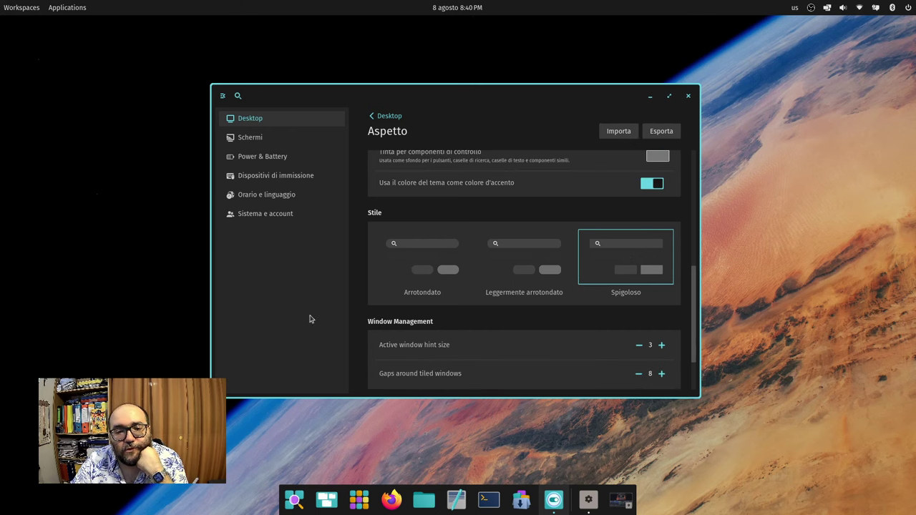
pyautogui.click(433, 271)
# - View the icon themes and GNOME option in the Experimental settings, and return to the Desktop page
pyautogui.scroll(-2, 541, 323)
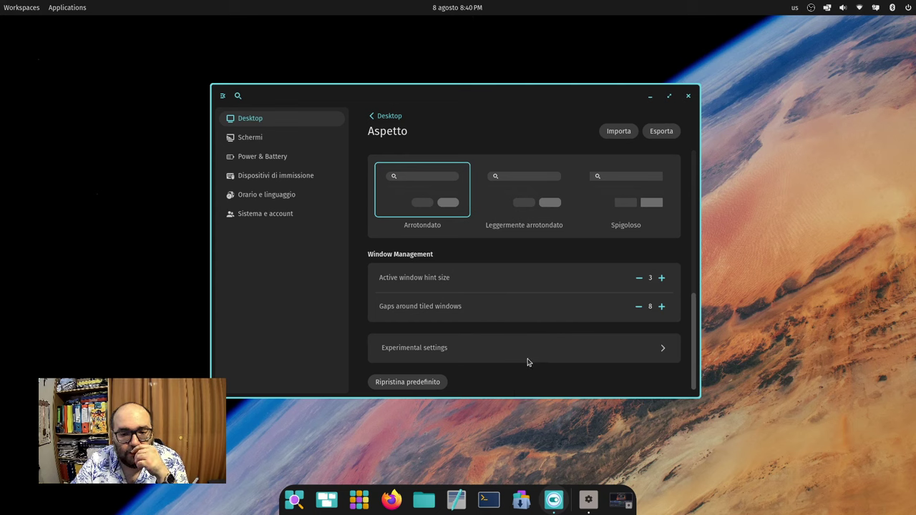
pyautogui.click(553, 351)
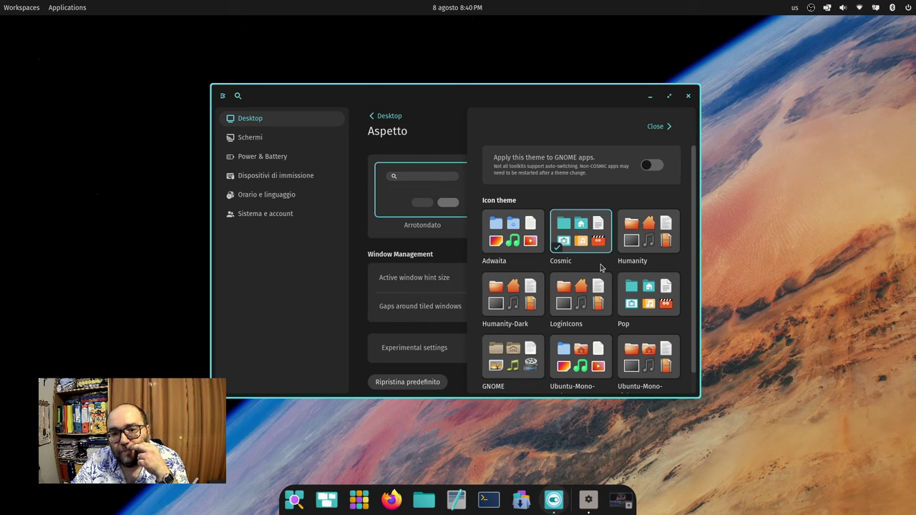
pyautogui.click(655, 127)
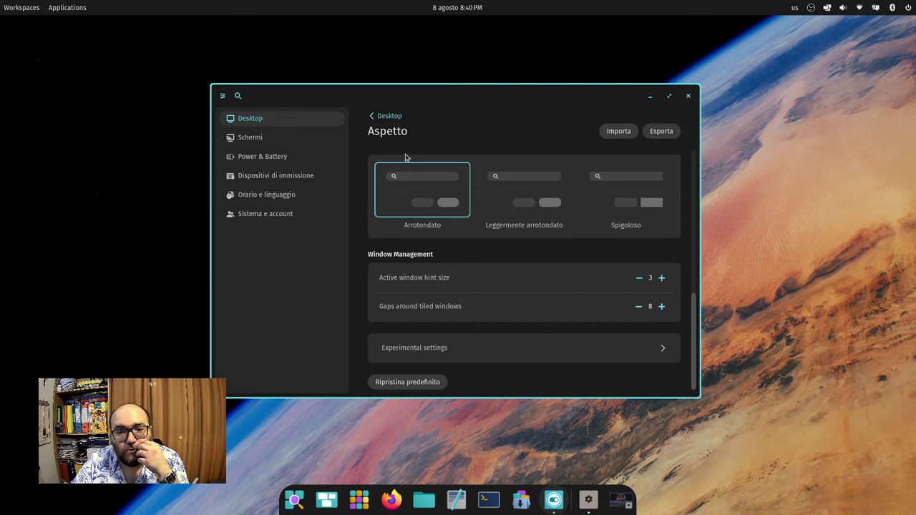
pyautogui.click(390, 116)
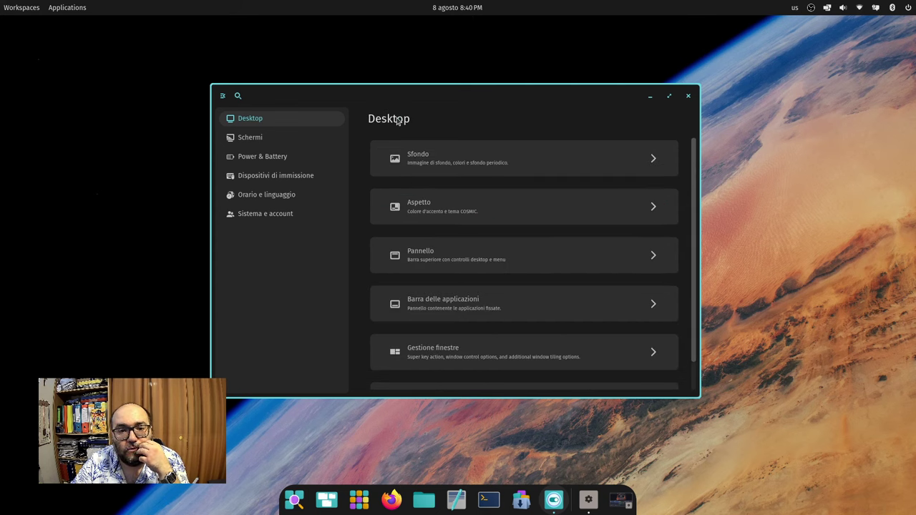
# - Open the Pannello settings, and switch Nascondi automaticamente il pannello on and off again
pyautogui.click(458, 270)
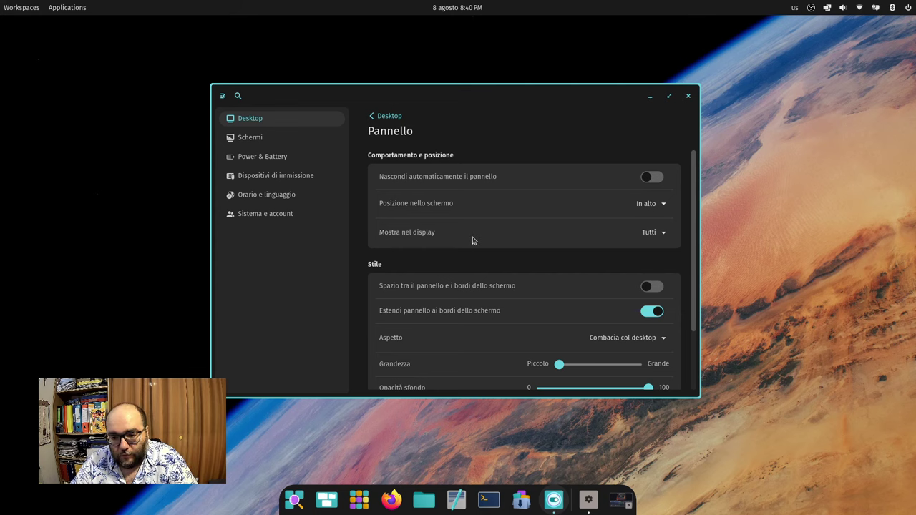
pyautogui.click(653, 177)
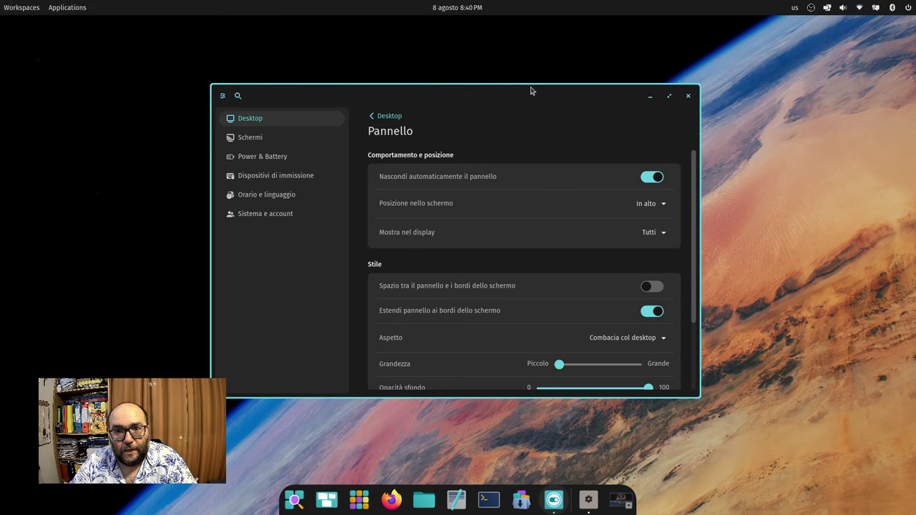
pyautogui.click(655, 180)
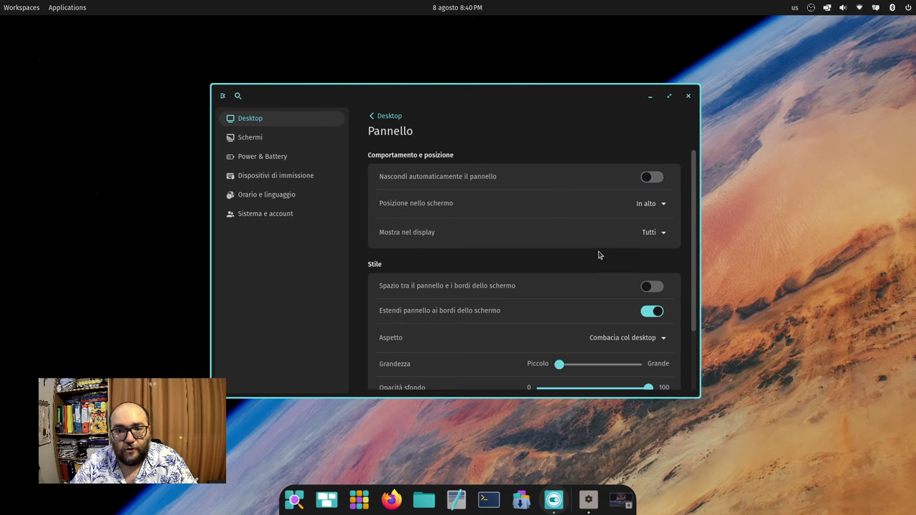
# - Try the panel positions A sinistra, A destra and In basso, view the Mostra nel display options, and set the position back to In alto
pyautogui.click(654, 208)
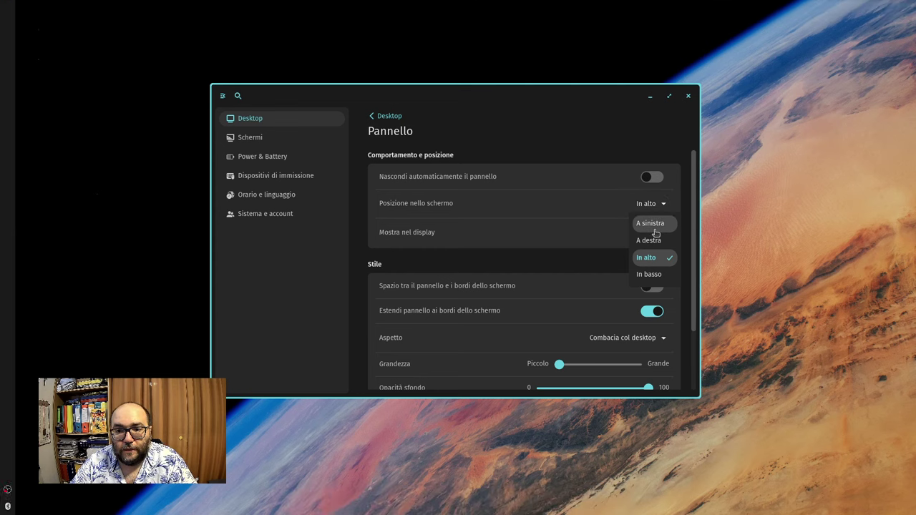
pyautogui.click(652, 224)
pyautogui.click(646, 203)
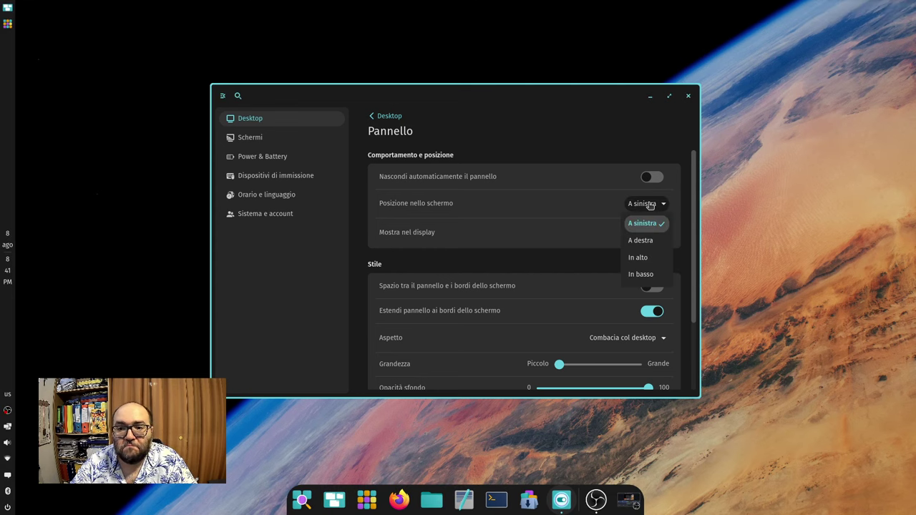
pyautogui.click(651, 239)
pyautogui.click(655, 204)
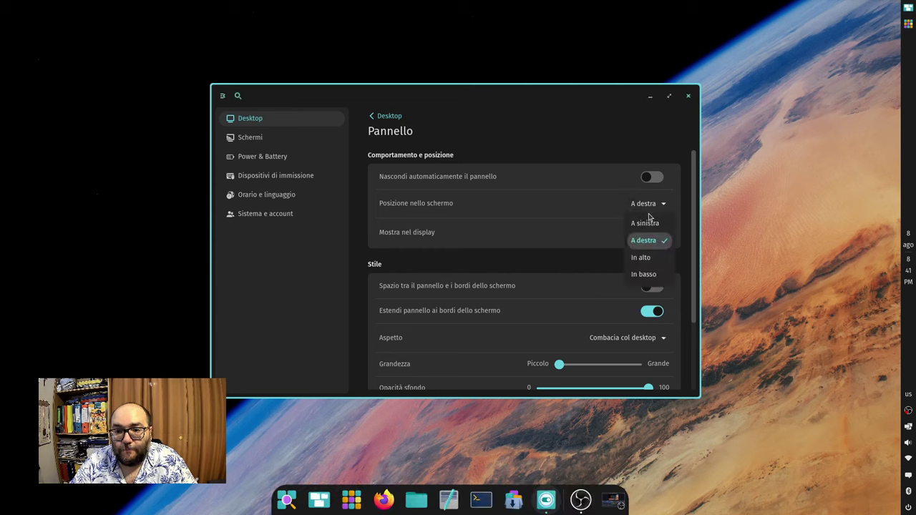
pyautogui.click(652, 275)
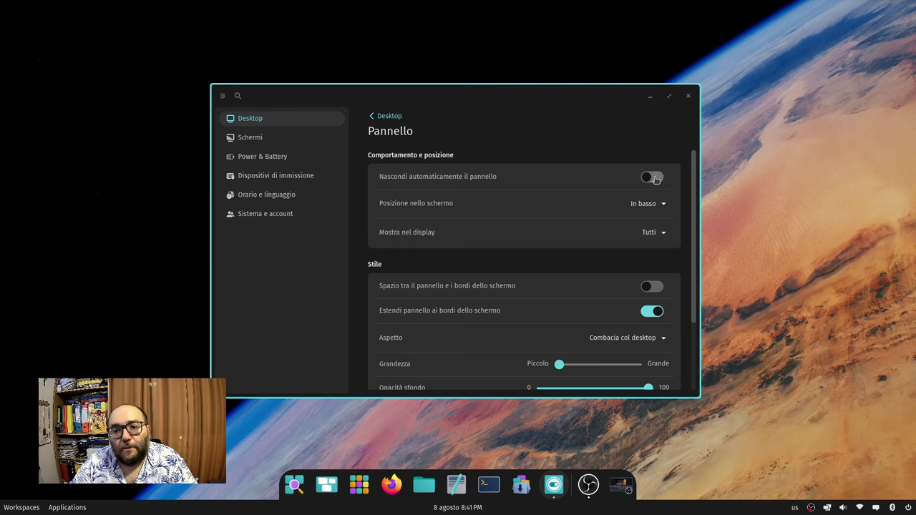
pyautogui.click(652, 208)
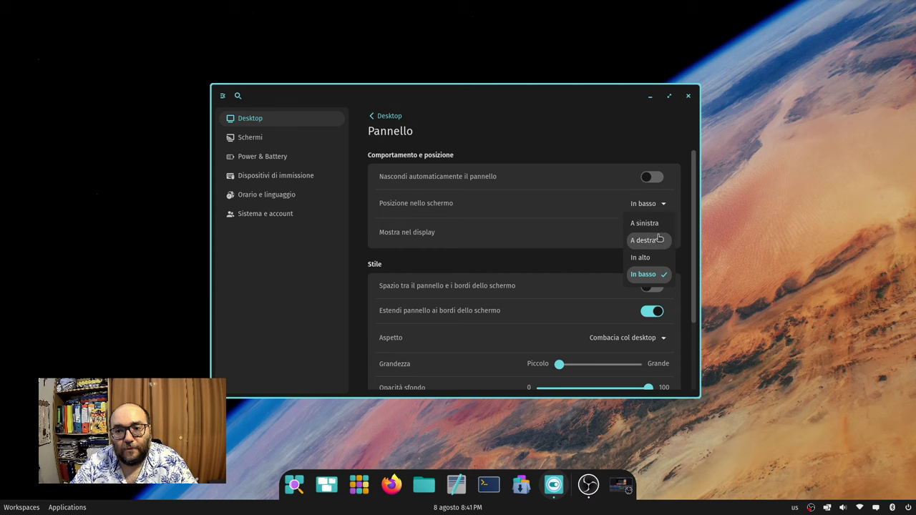
pyautogui.click(661, 228)
pyautogui.click(652, 232)
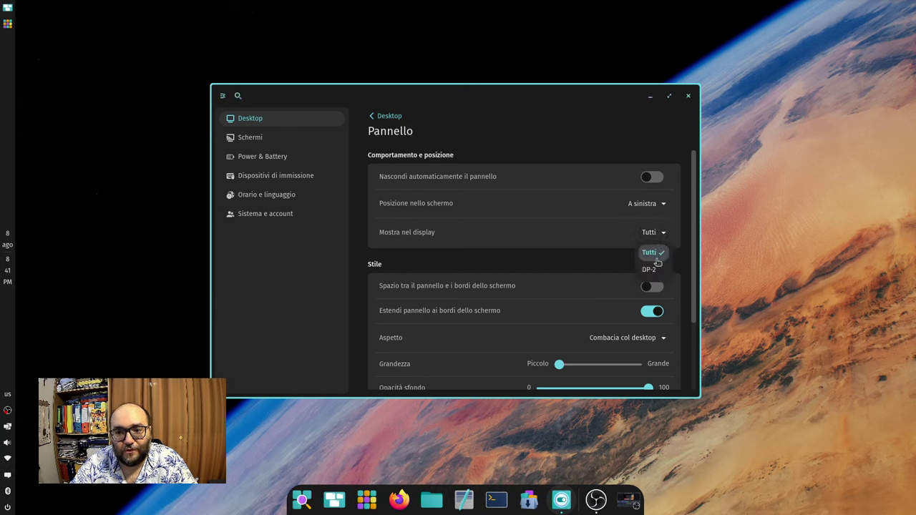
pyautogui.click(653, 206)
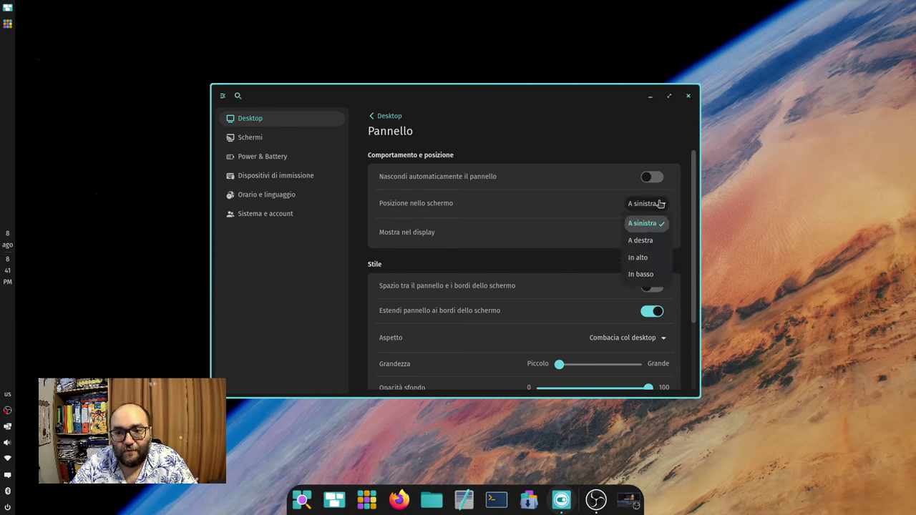
pyautogui.click(650, 262)
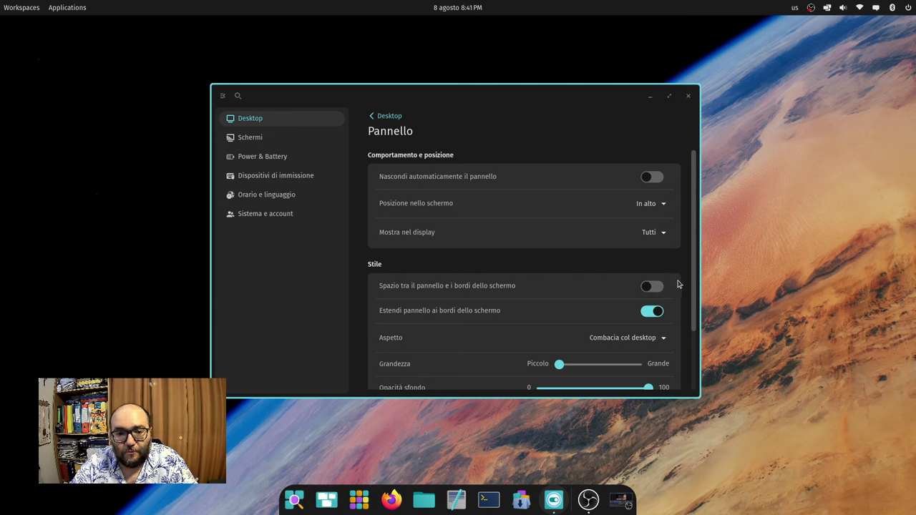
pyautogui.scroll(-1, 678, 284)
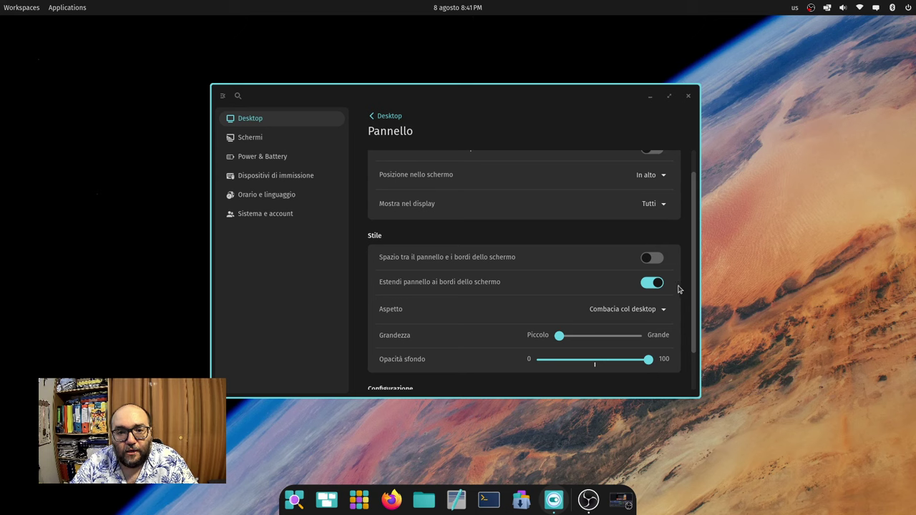
# - View the Mostra nel display options, and turn on Spazio tra il pannello e i bordi dello schermo
pyautogui.click(652, 205)
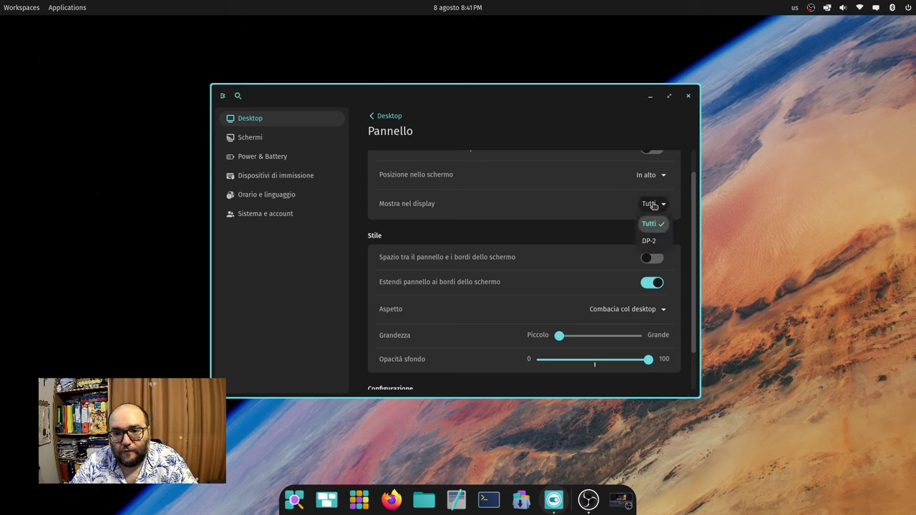
pyautogui.click(654, 206)
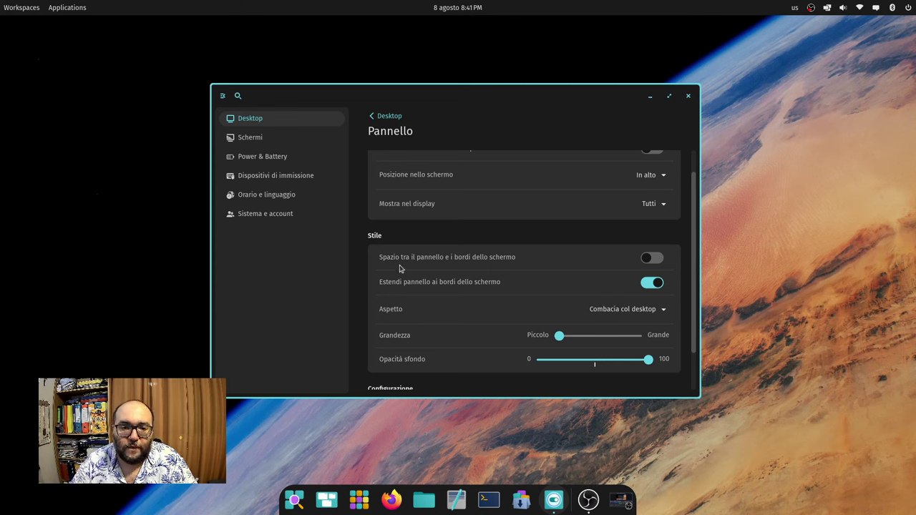
pyautogui.click(654, 260)
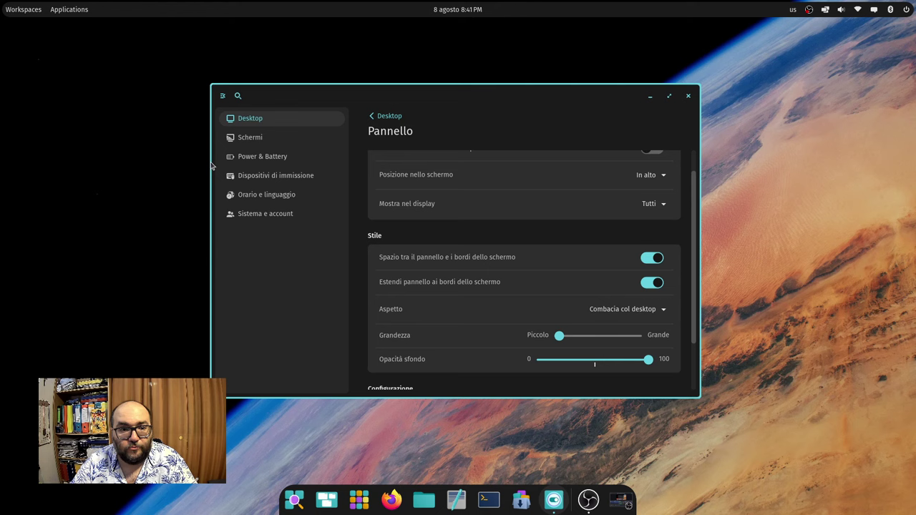
# - Look through the Aspetto settings down to Stile and Window Management, and return to the Desktop page
pyautogui.click(251, 122)
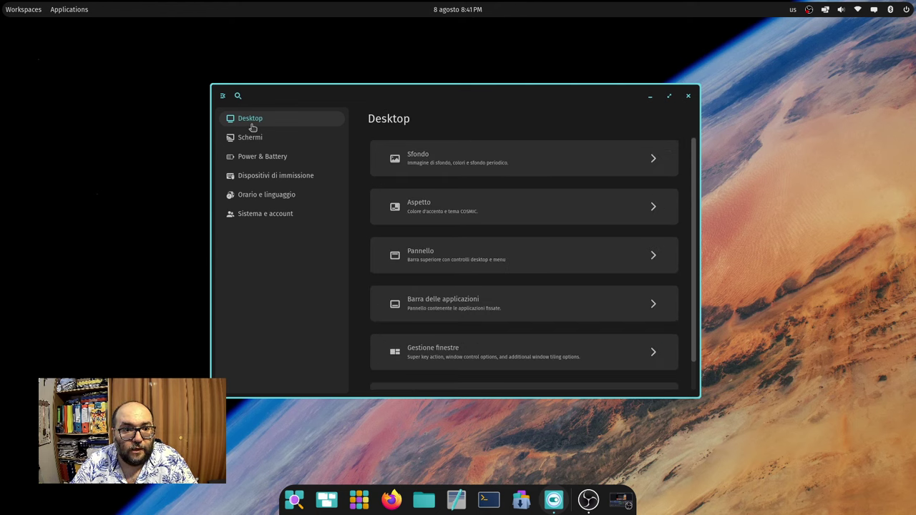
pyautogui.click(515, 218)
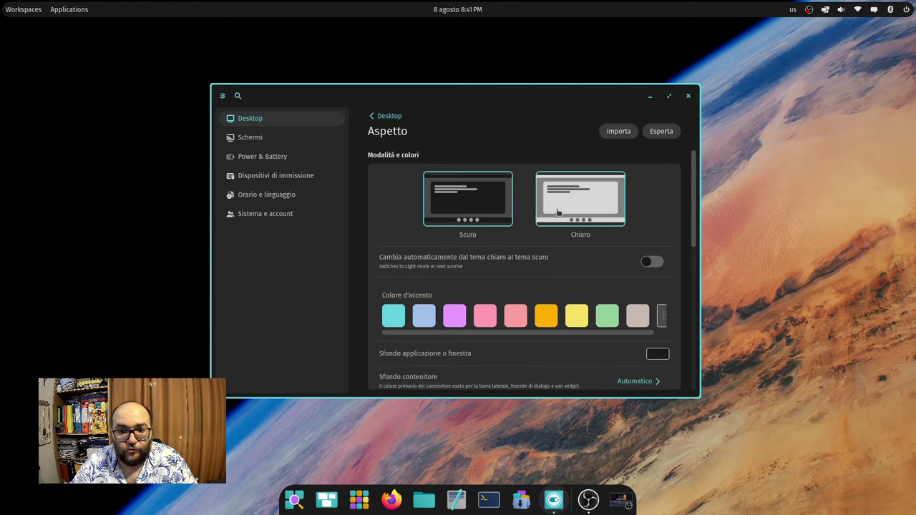
pyautogui.scroll(-3, 553, 280)
pyautogui.scroll(1, 555, 277)
pyautogui.scroll(-10, 556, 278)
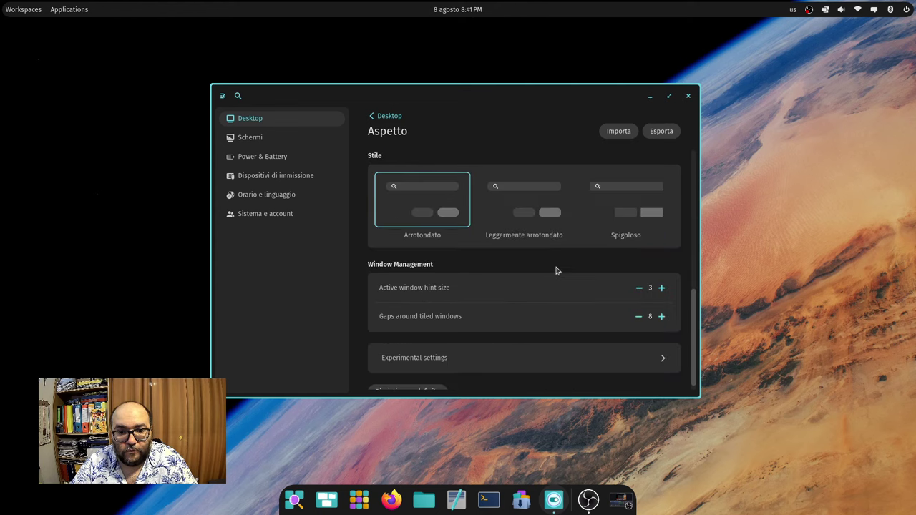
pyautogui.click(278, 124)
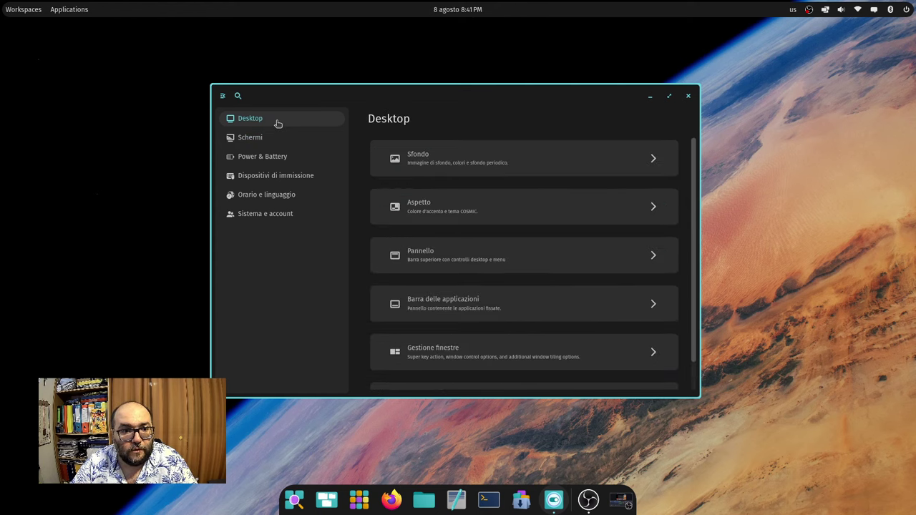
# - Set the green and blue swirl image as the wallpaper in the Sfondo settings, and return to the Desktop page
pyautogui.click(550, 169)
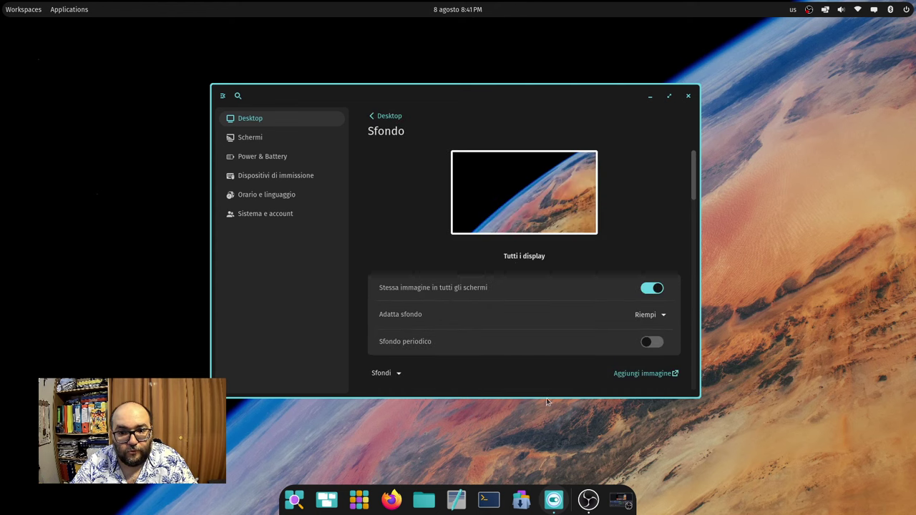
pyautogui.scroll(-3, 555, 360)
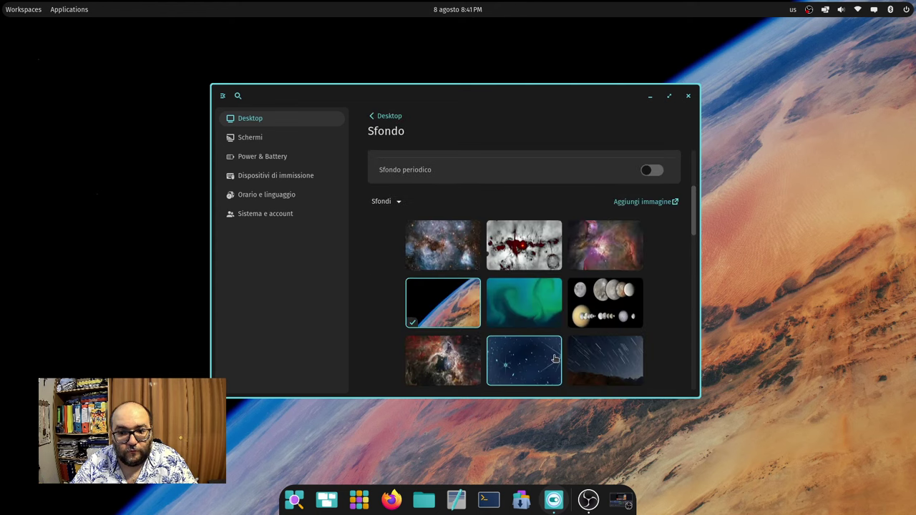
pyautogui.click(528, 297)
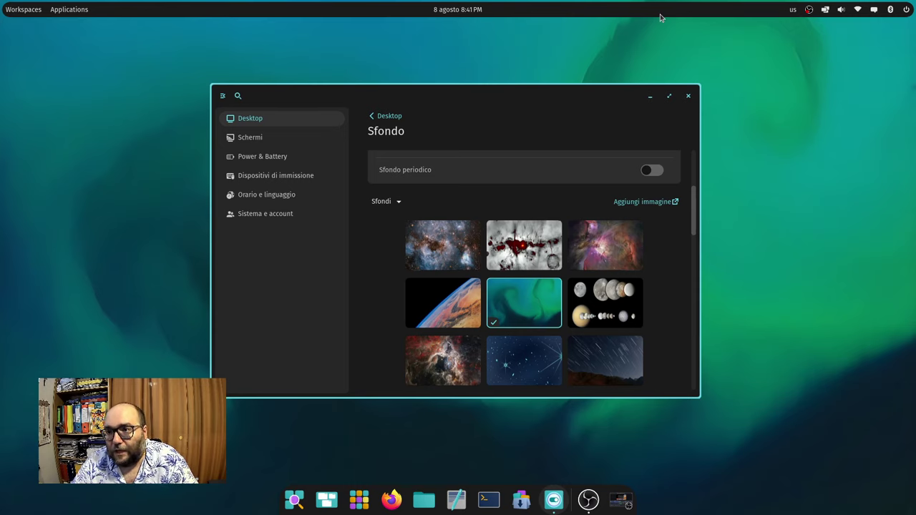
pyautogui.click(386, 118)
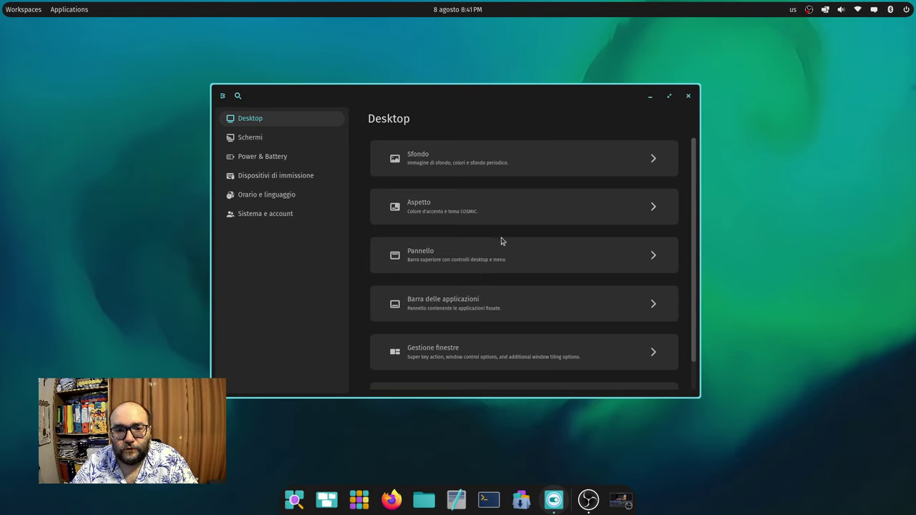
# - Open the Pannello settings, and maximize the Settings window and restore its size to compare the panel's gap to the screen edges
pyautogui.click(512, 264)
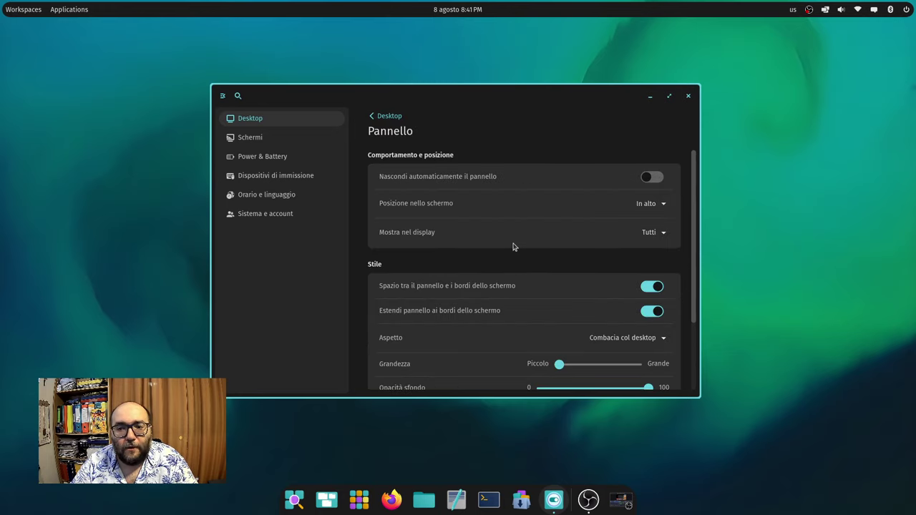
pyautogui.scroll(-1, 511, 249)
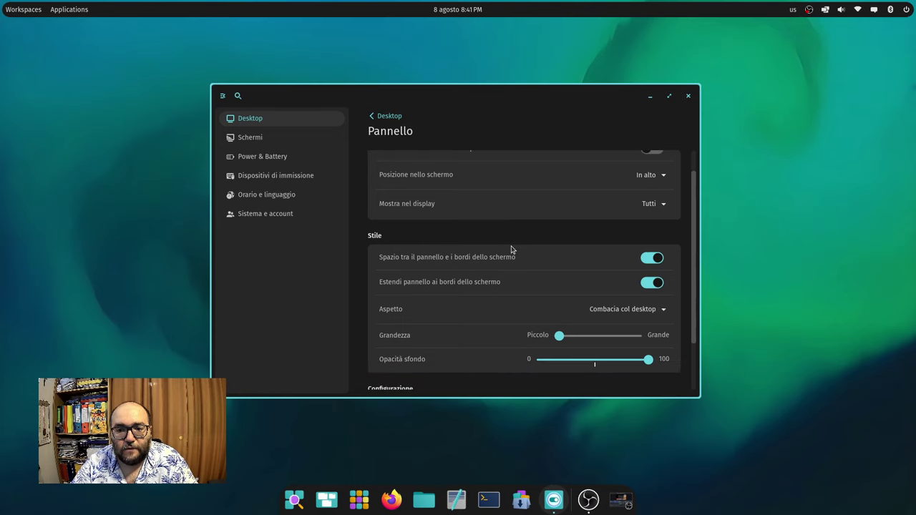
pyautogui.scroll(1, 512, 250)
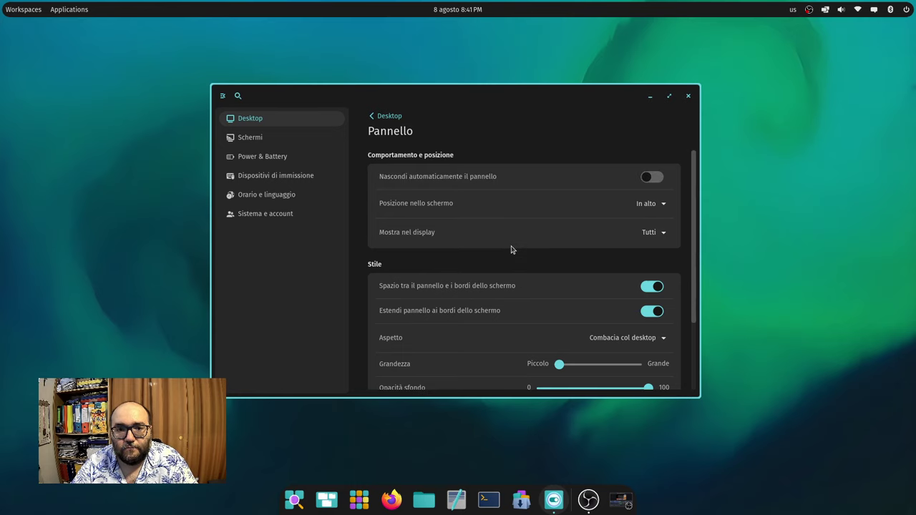
pyautogui.click(669, 96)
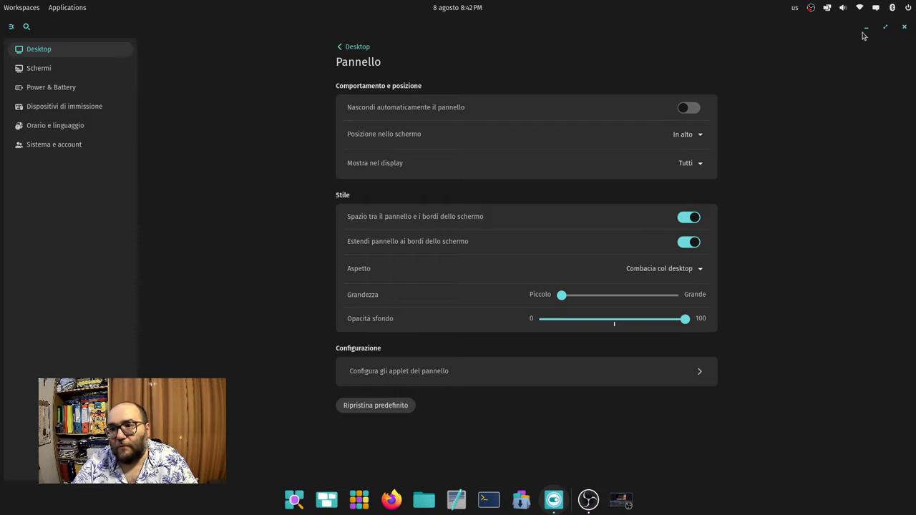
pyautogui.click(885, 27)
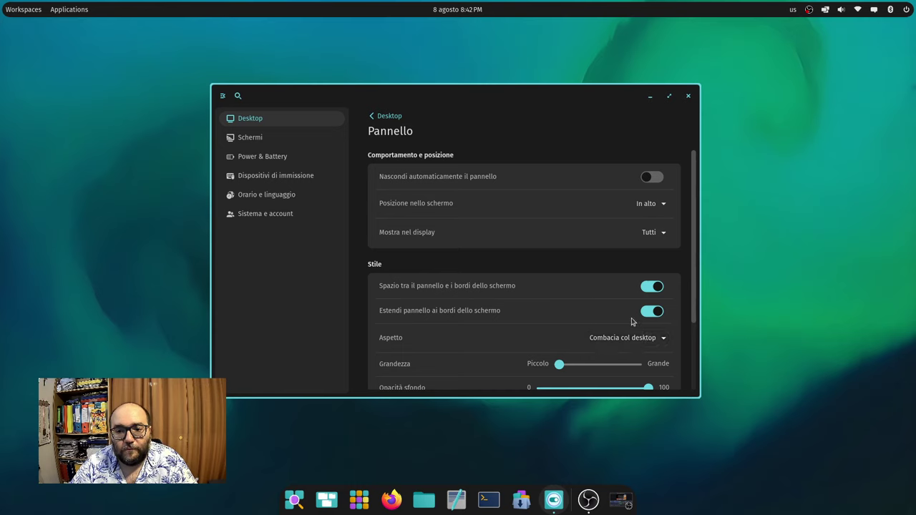
# - Turn off Spazio tra il pannello e i bordi dello schermo, and switch Estendi pannello ai bordi dello schermo off and on again
pyautogui.scroll(-1, 619, 288)
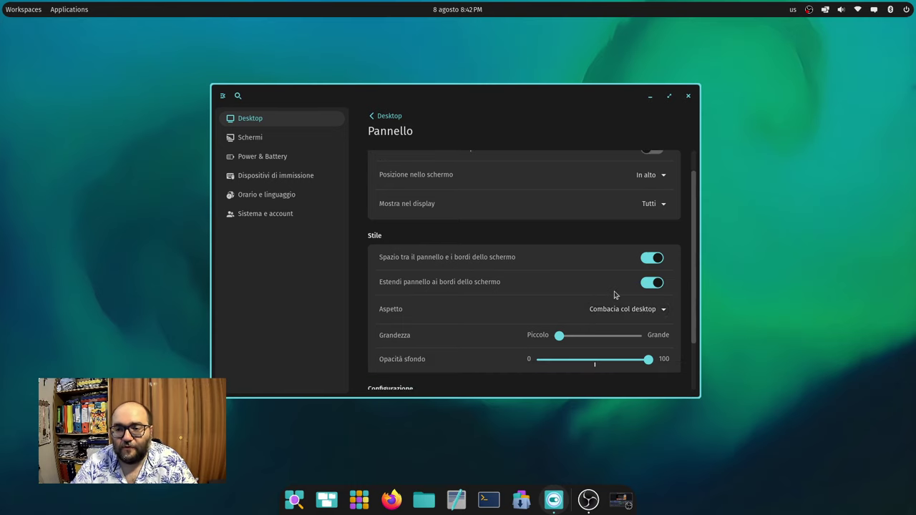
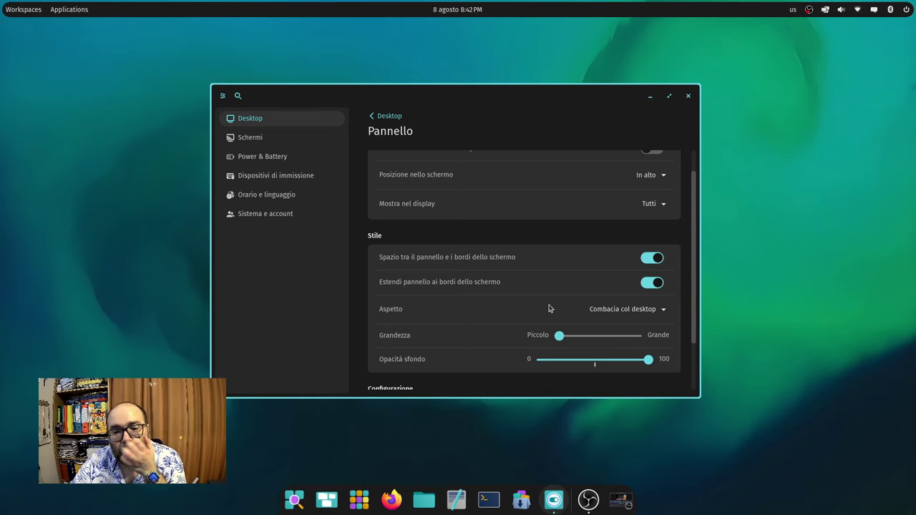
pyautogui.scroll(1, 528, 268)
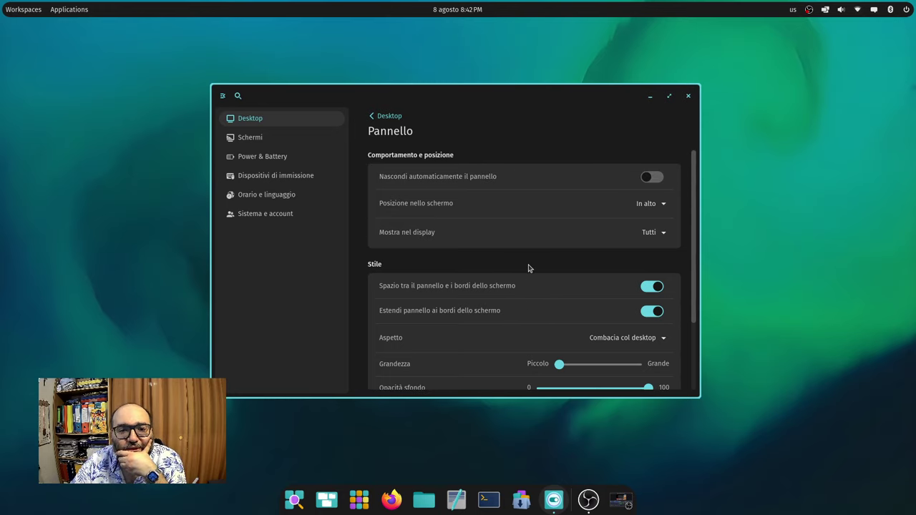
pyautogui.scroll(-3, 530, 268)
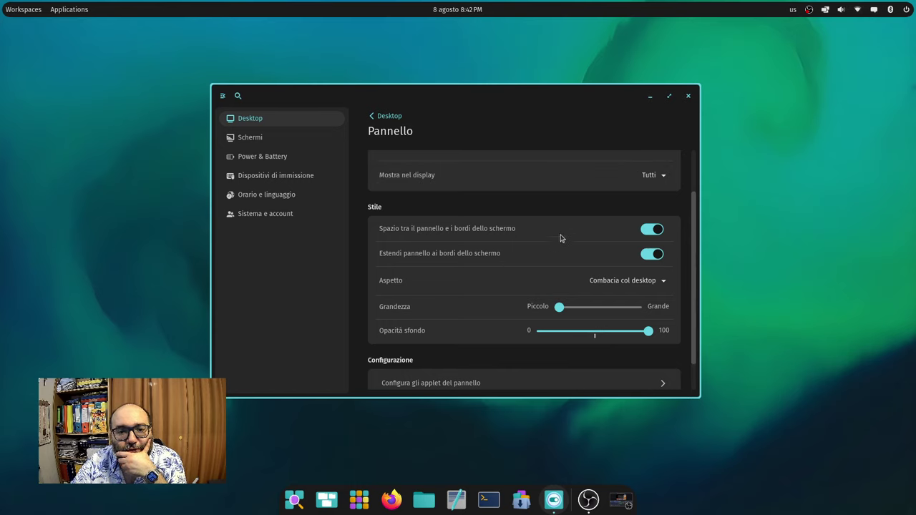
pyautogui.click(651, 230)
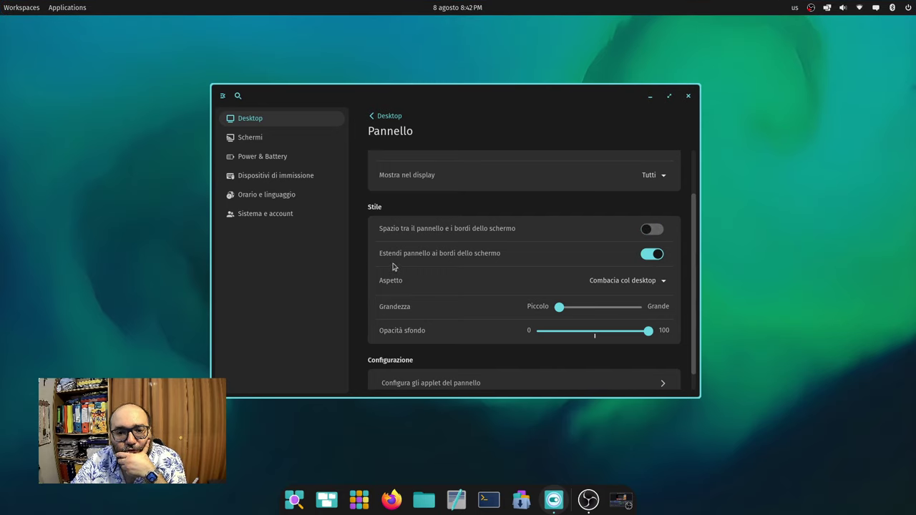
pyautogui.click(652, 257)
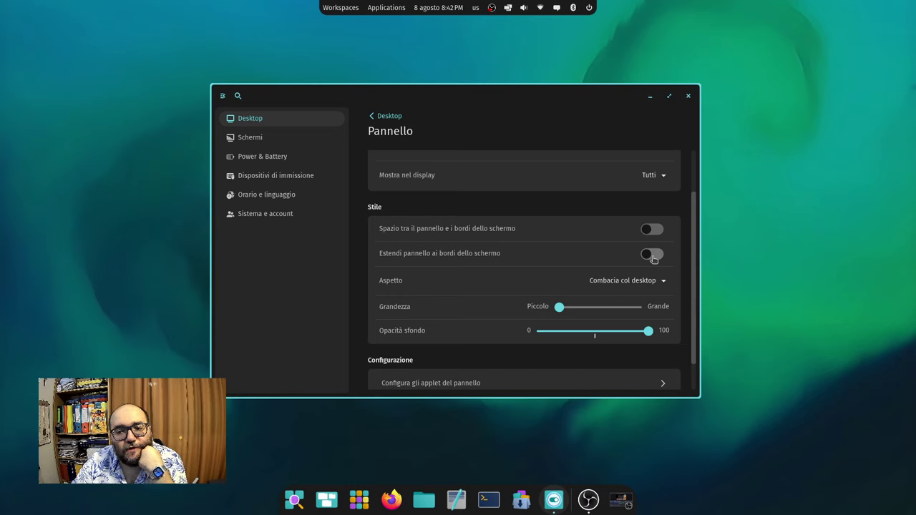
pyautogui.click(652, 256)
# - View the Aspetto options for the panel, and set Opacità sfondo to 100
pyautogui.click(637, 286)
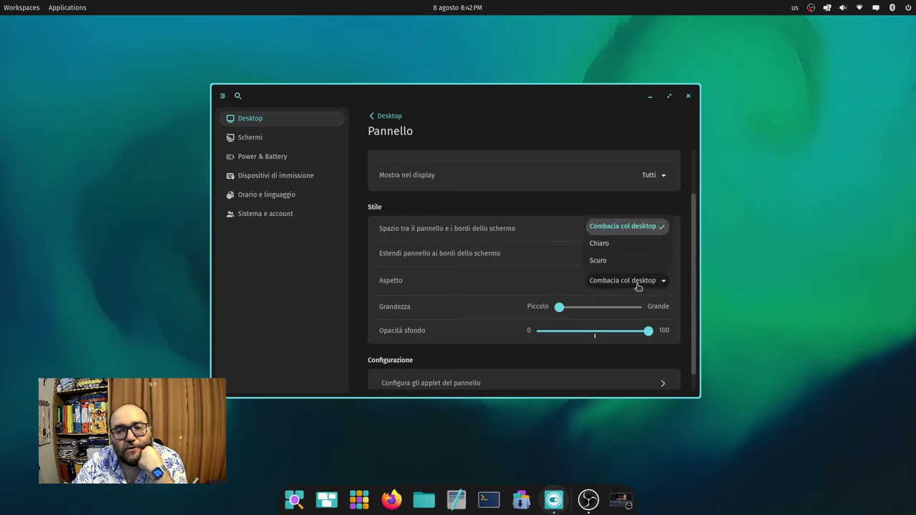
pyautogui.click(595, 139)
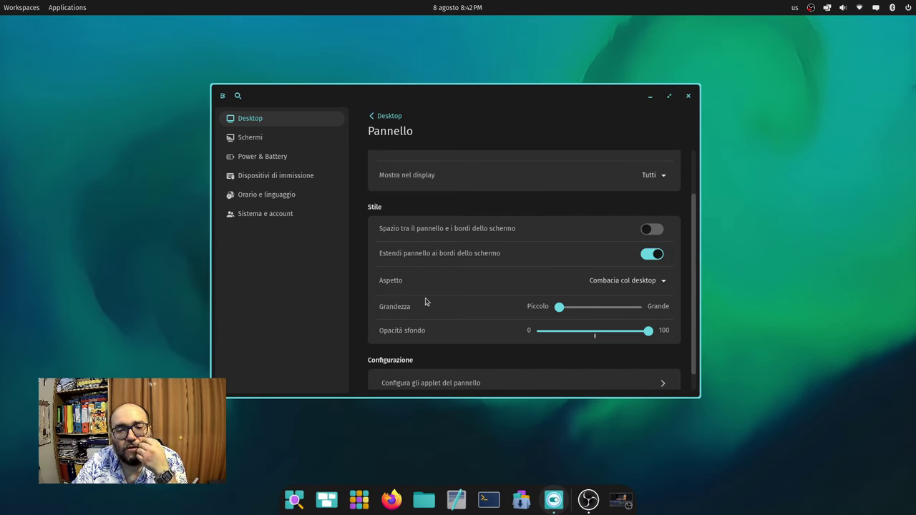
pyautogui.scroll(-1, 418, 288)
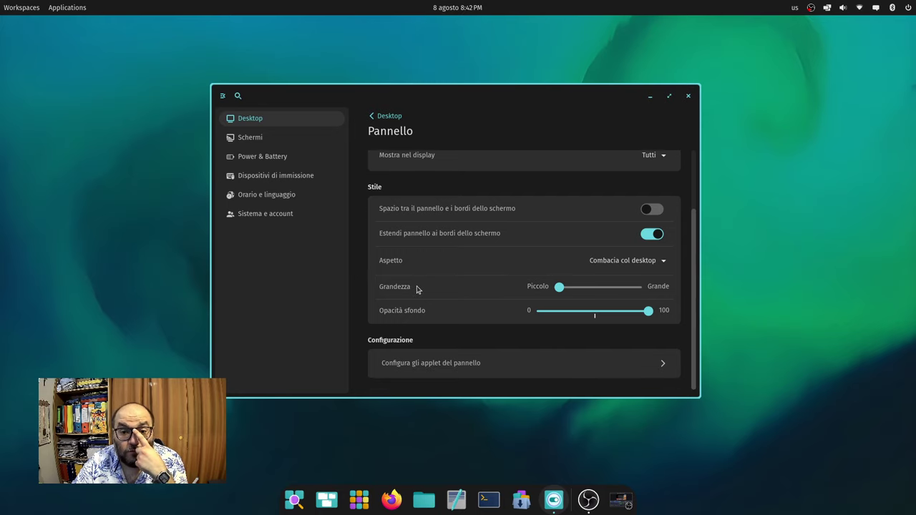
pyautogui.moveTo(648, 311); pyautogui.dragTo(669, 310)
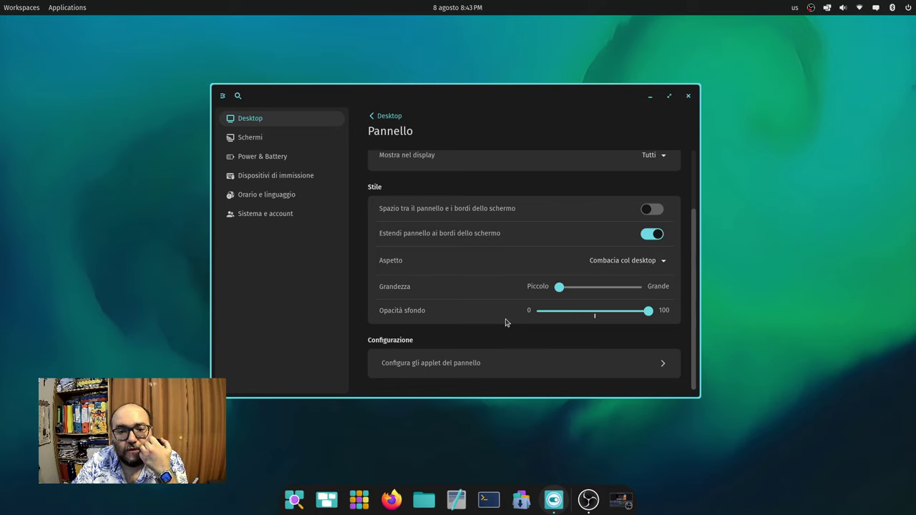
# - Open the panel's applet configuration, and view the Bluetooth, notifications, network and sound applets in the panel
pyautogui.click(484, 367)
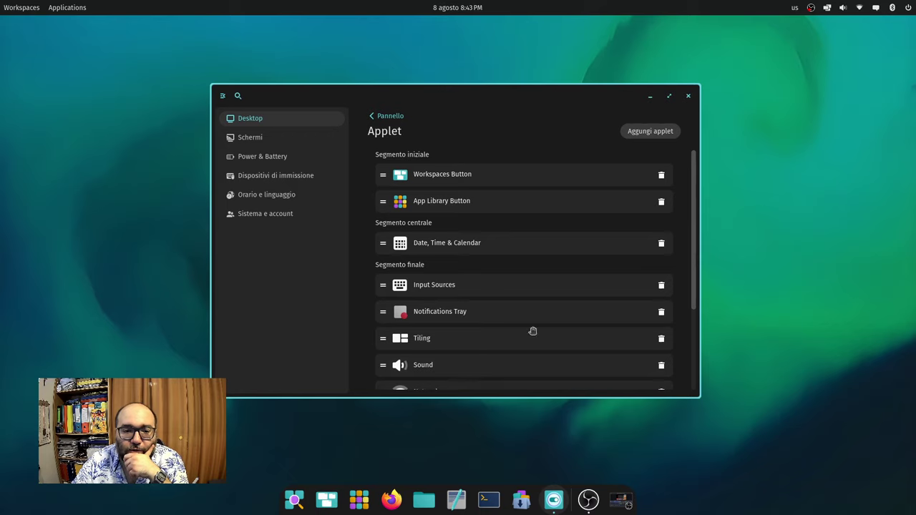
pyautogui.click(892, 9)
pyautogui.click(875, 10)
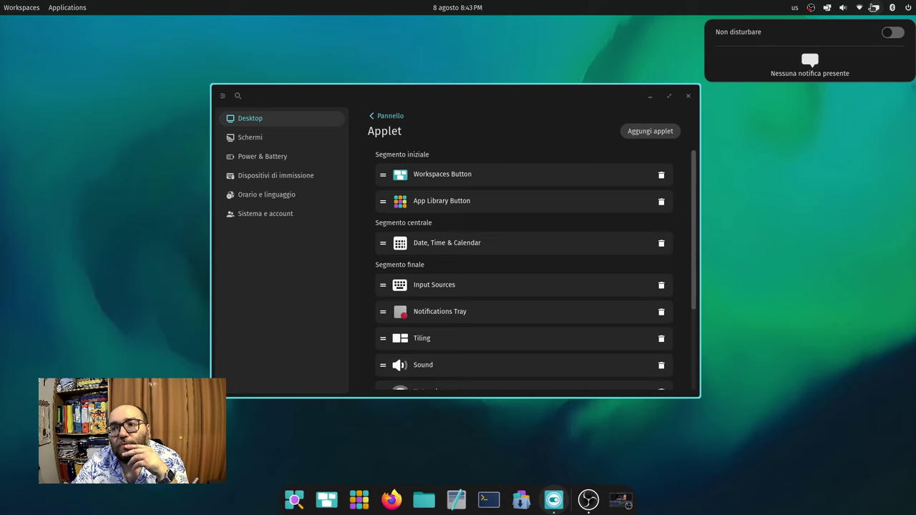
pyautogui.click(860, 8)
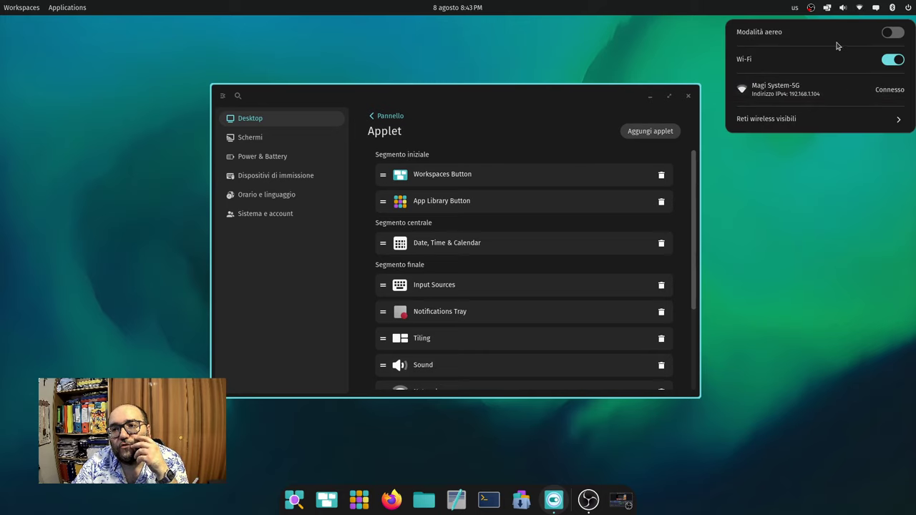
pyautogui.click(843, 8)
# - Switch automatic tiling for the current workspace on and off again, and view the input source and OBS tray menus
pyautogui.click(827, 8)
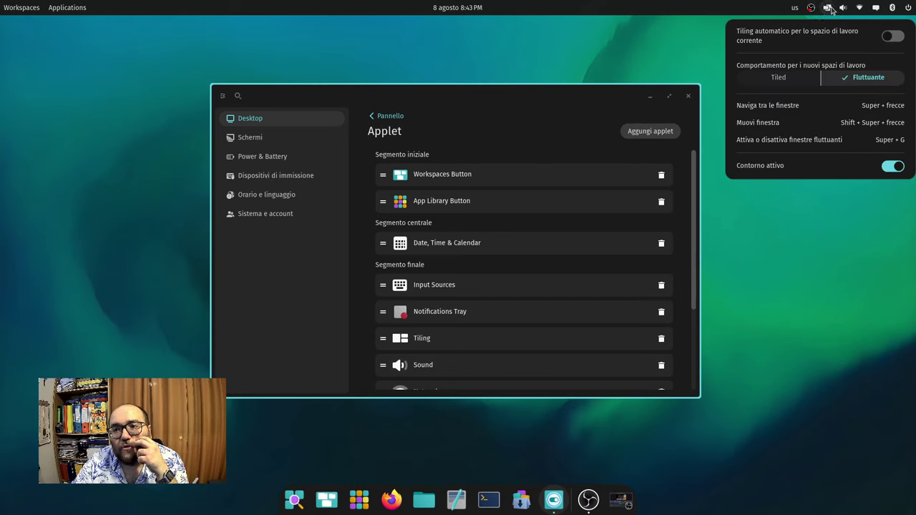
pyautogui.click(894, 36)
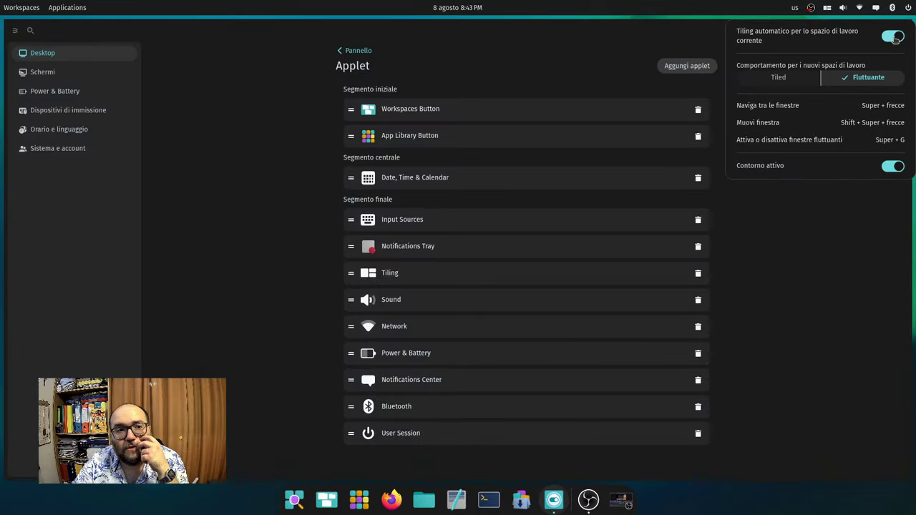
pyautogui.click(894, 36)
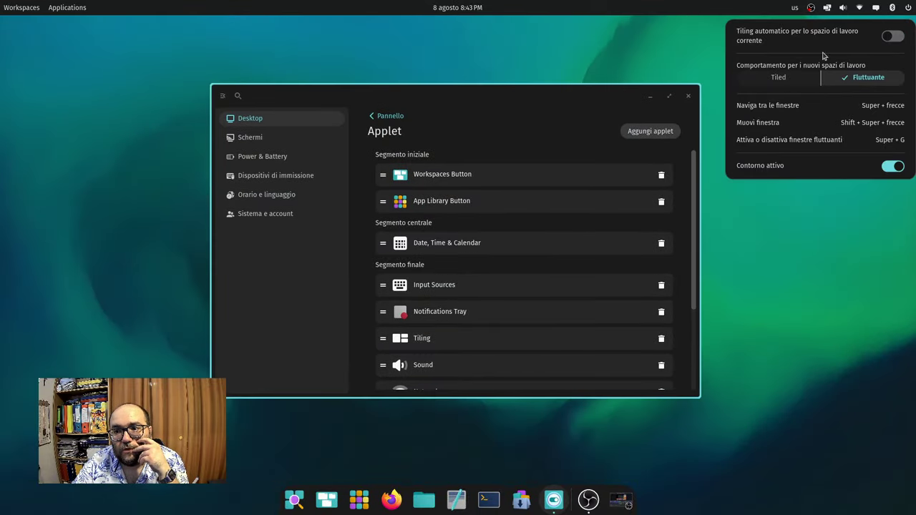
pyautogui.click(795, 7)
pyautogui.click(811, 8)
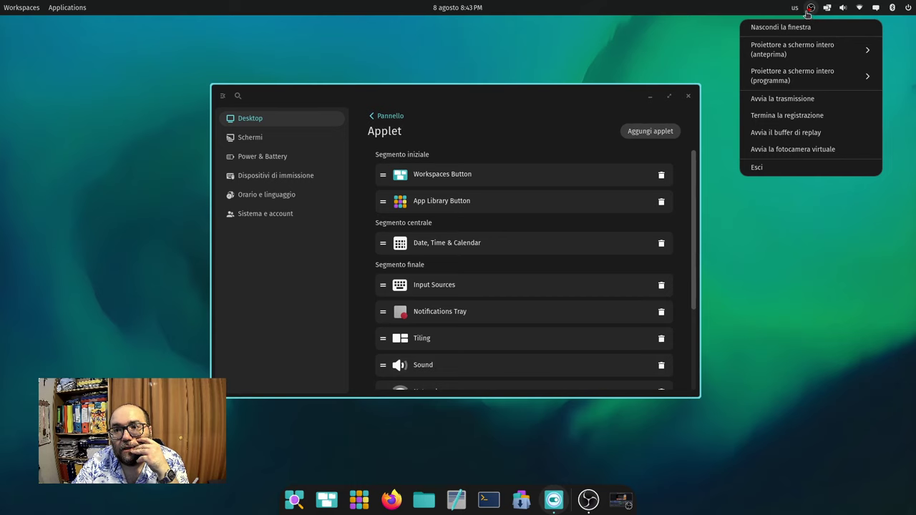
# - Move the Settings window slightly, look through the panel's applet list, and open the list of applets that can be added
pyautogui.moveTo(457, 109); pyautogui.dragTo(455, 103)
pyautogui.scroll(-4, 496, 310)
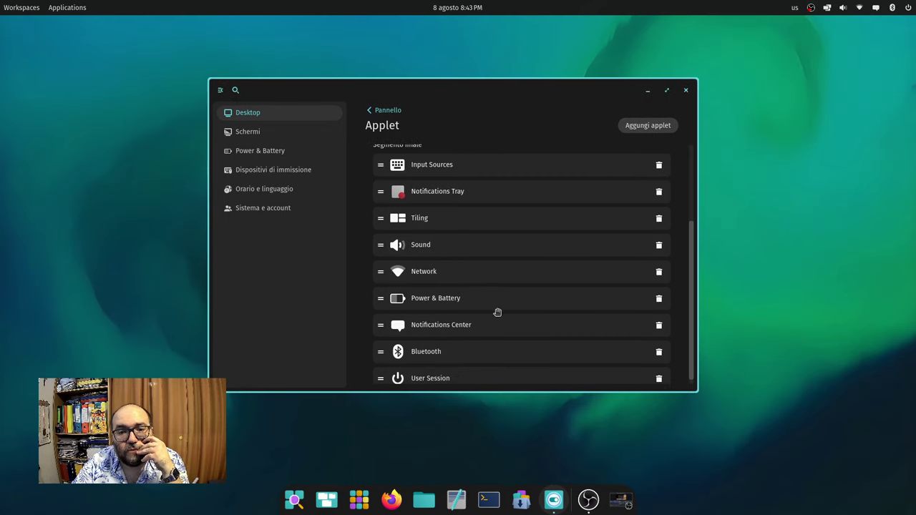
pyautogui.scroll(4, 496, 310)
pyautogui.click(668, 126)
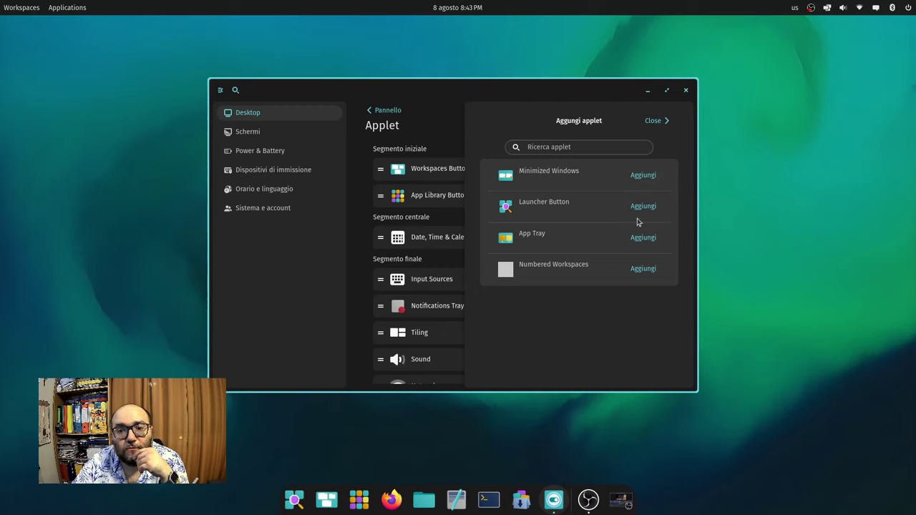
# - Add the Minimized Windows applet to the panel, view the notifications and network applets, and close the list of available applets
pyautogui.click(643, 178)
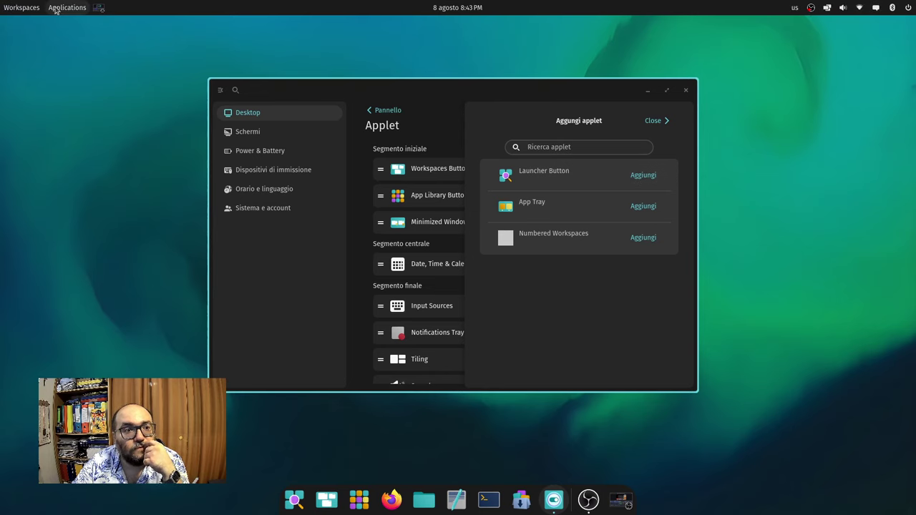
pyautogui.press('super+q')
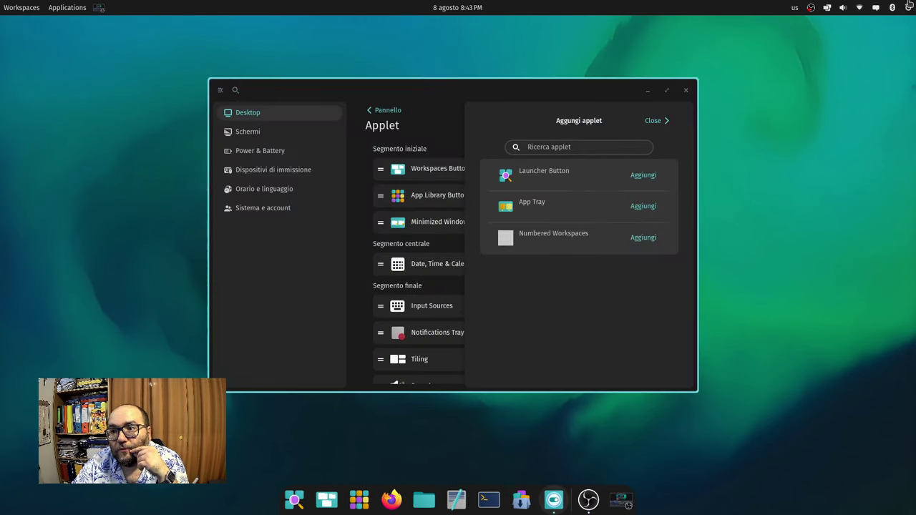
pyautogui.click(876, 7)
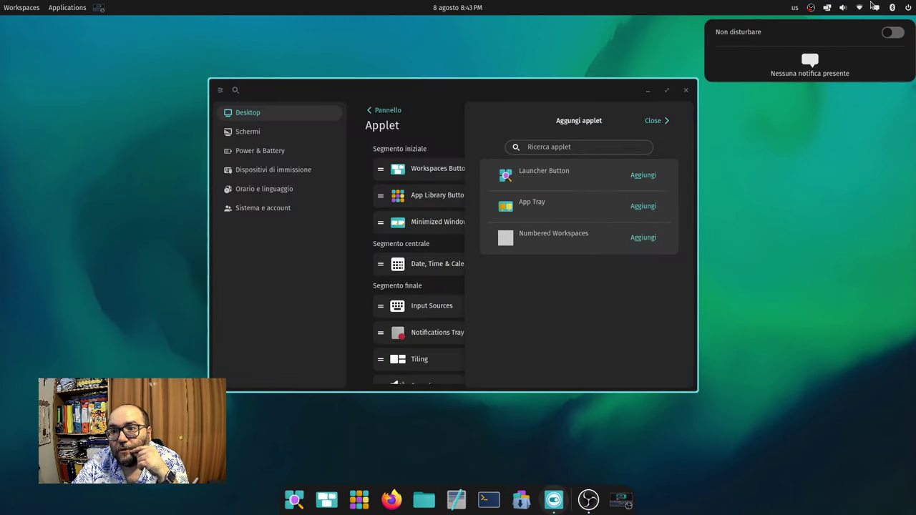
pyautogui.click(860, 7)
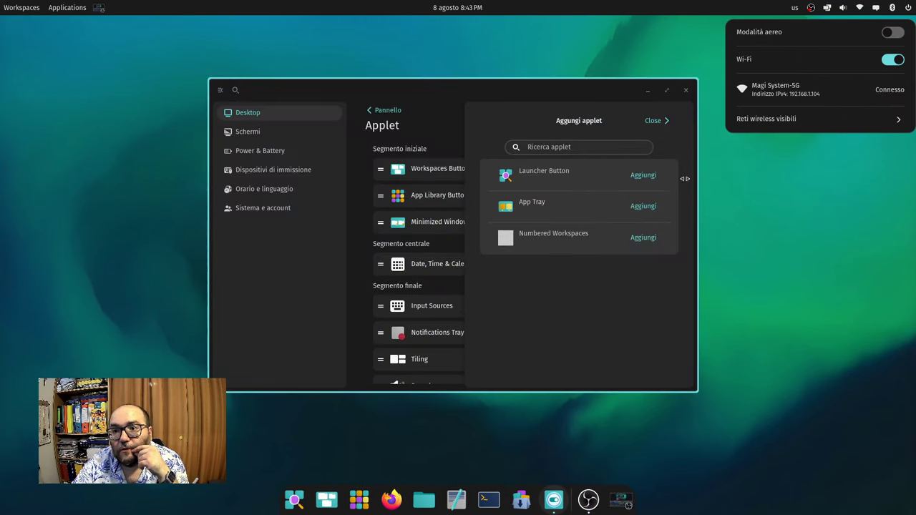
pyautogui.click(657, 121)
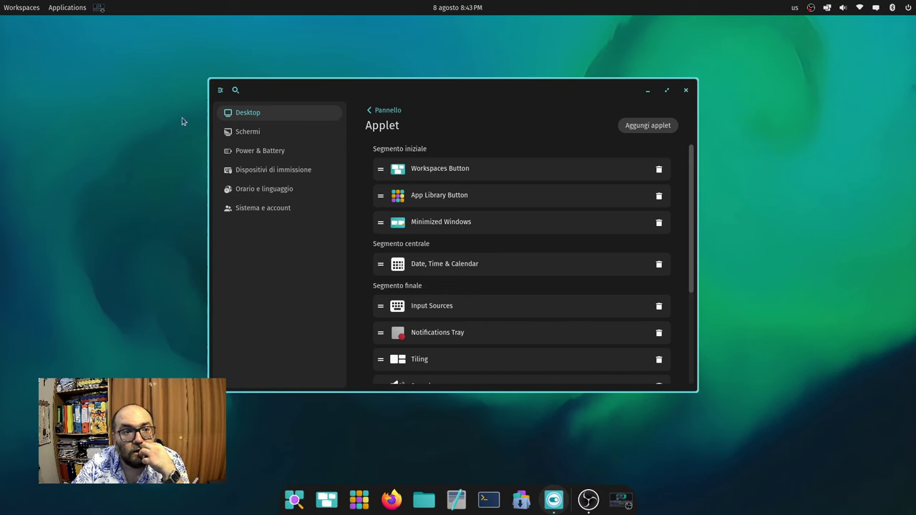
# - Restore and minimize the OBS window through the panel's Minimized Windows applet, and remove that applet from the panel
pyautogui.click(99, 13)
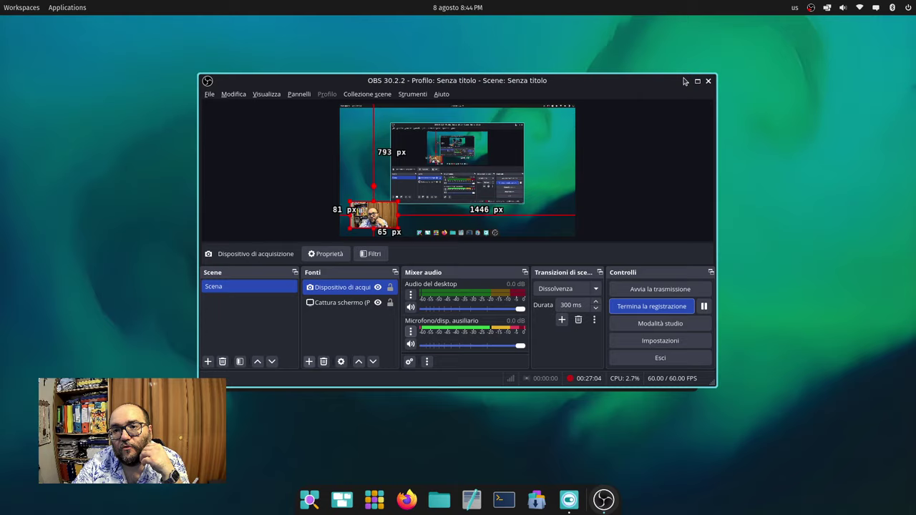
pyautogui.click(686, 81)
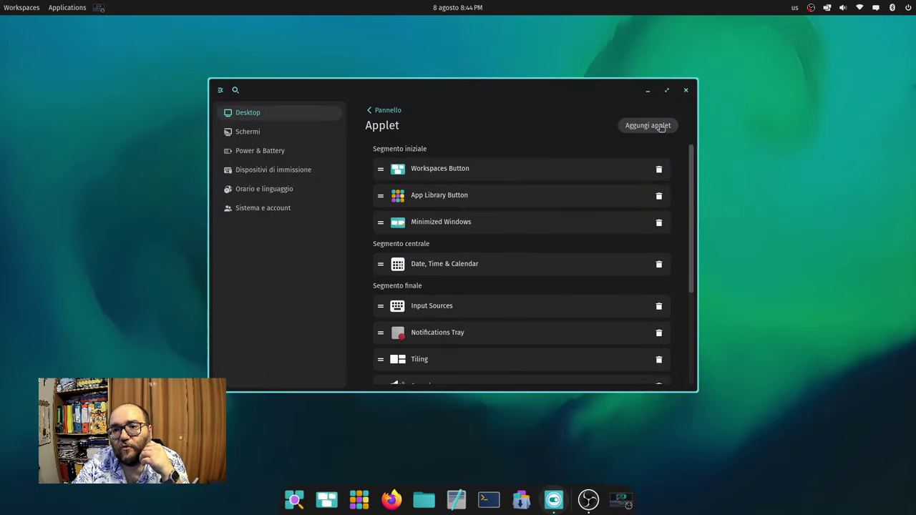
pyautogui.click(659, 222)
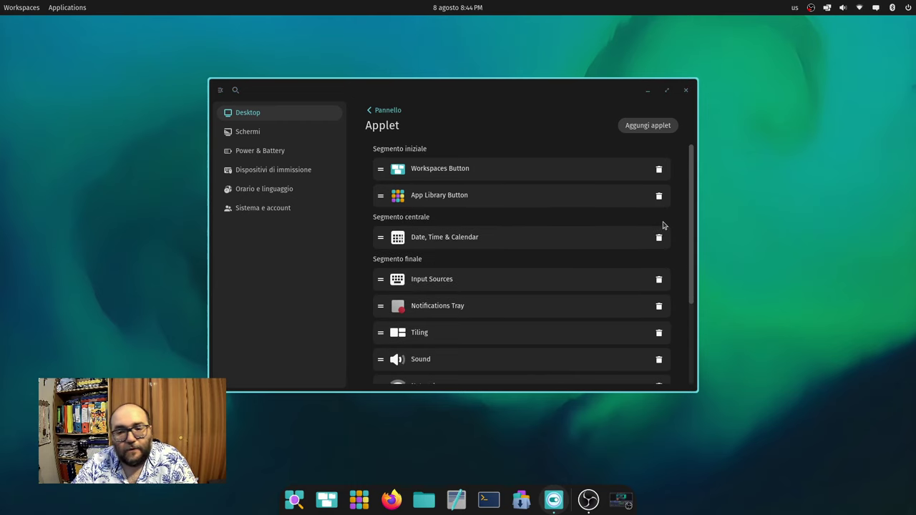
# - Look through the panel's applet list and the Pannello style options, and open the Barra delle applicazioni settings
pyautogui.scroll(-5, 444, 225)
pyautogui.scroll(5, 445, 230)
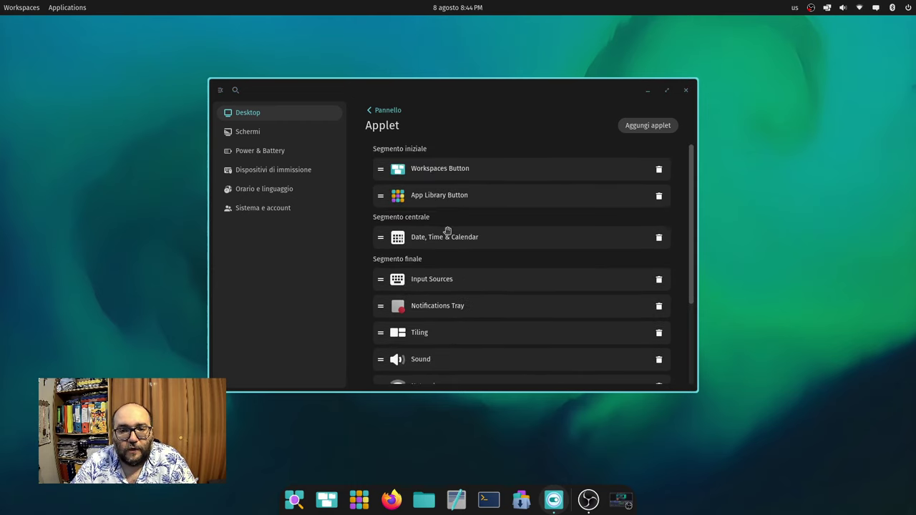
pyautogui.click(386, 109)
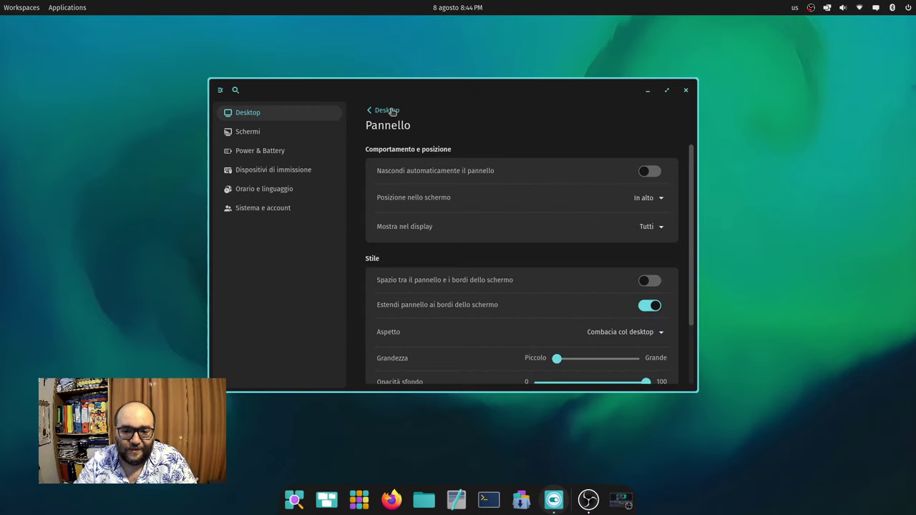
pyautogui.scroll(-2, 498, 276)
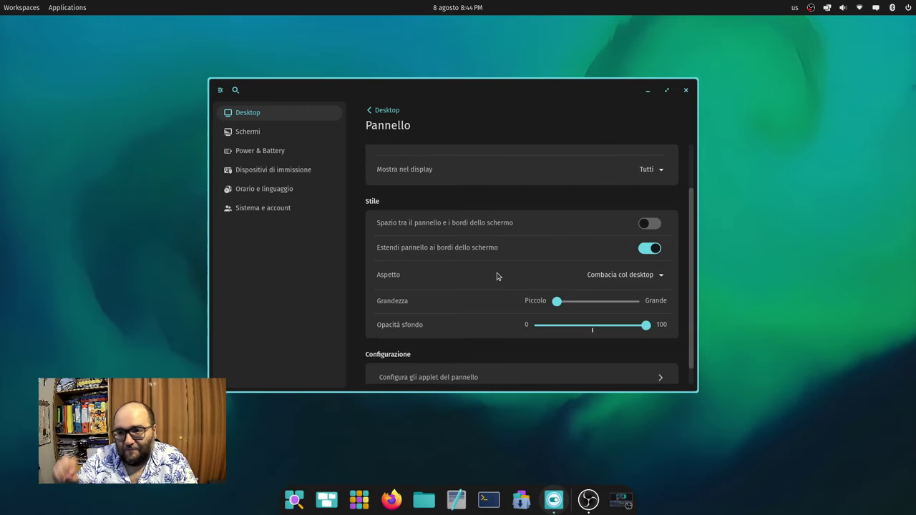
pyautogui.scroll(-1, 497, 276)
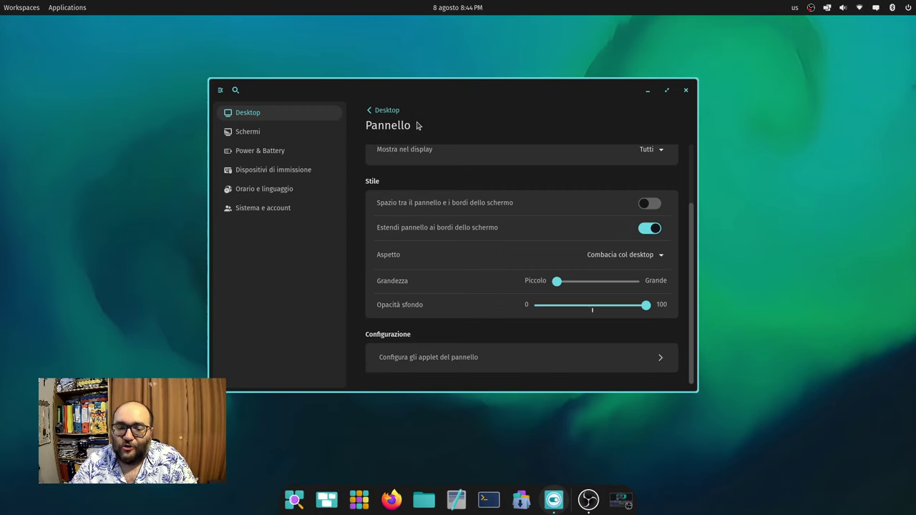
pyautogui.click(388, 114)
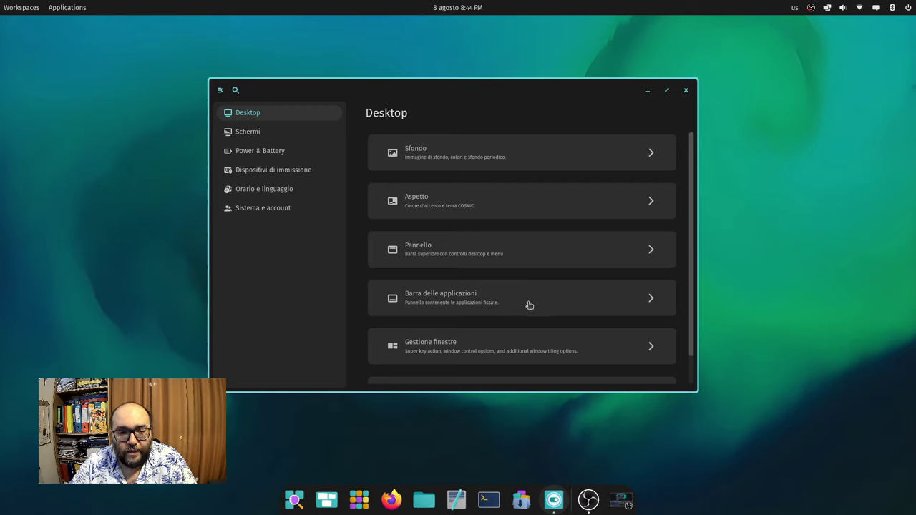
pyautogui.click(479, 302)
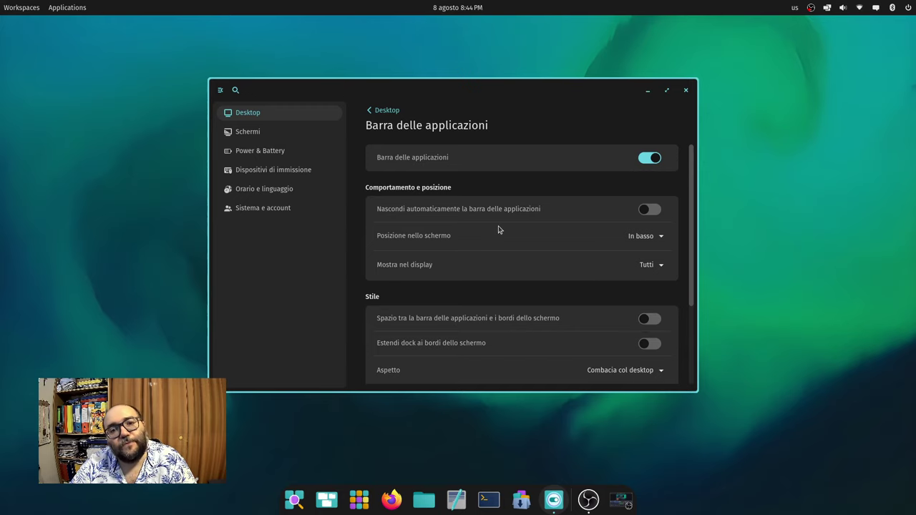
# - Switch the dock off and on again, and turn its automatic hiding on and back off
pyautogui.click(651, 158)
pyautogui.click(652, 158)
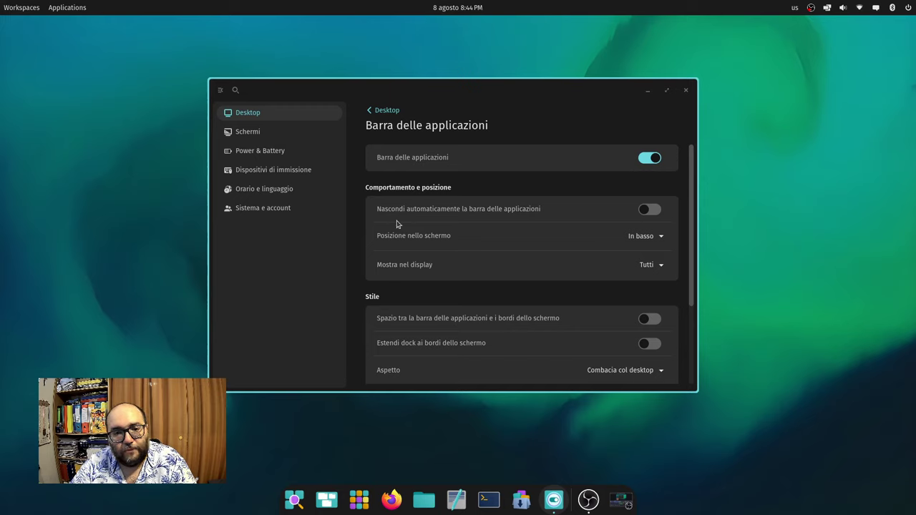
pyautogui.click(652, 209)
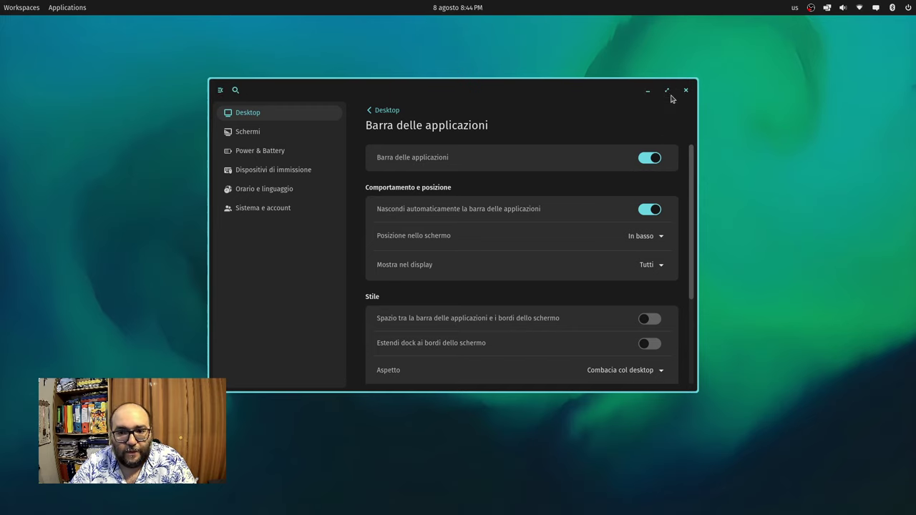
pyautogui.click(648, 210)
# - Set the dock's screen position to In alto, and turn on its automatic hiding
pyautogui.click(650, 237)
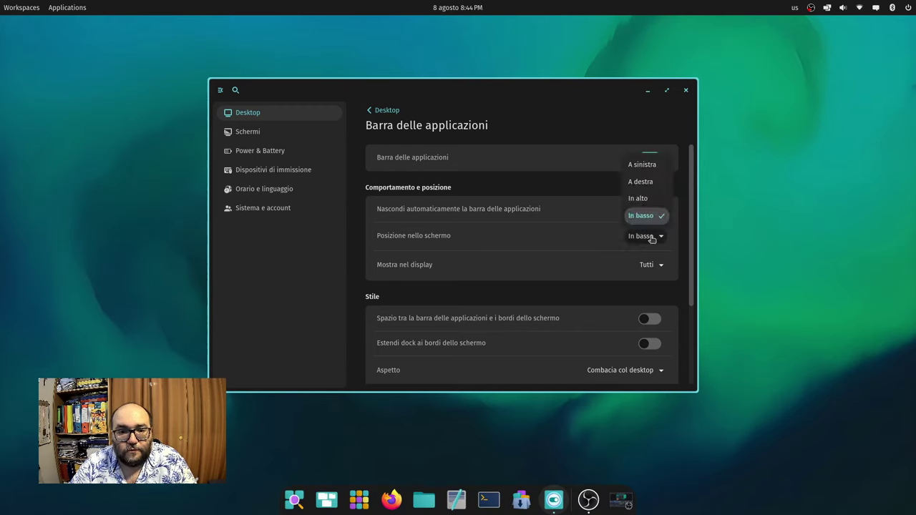
pyautogui.click(661, 198)
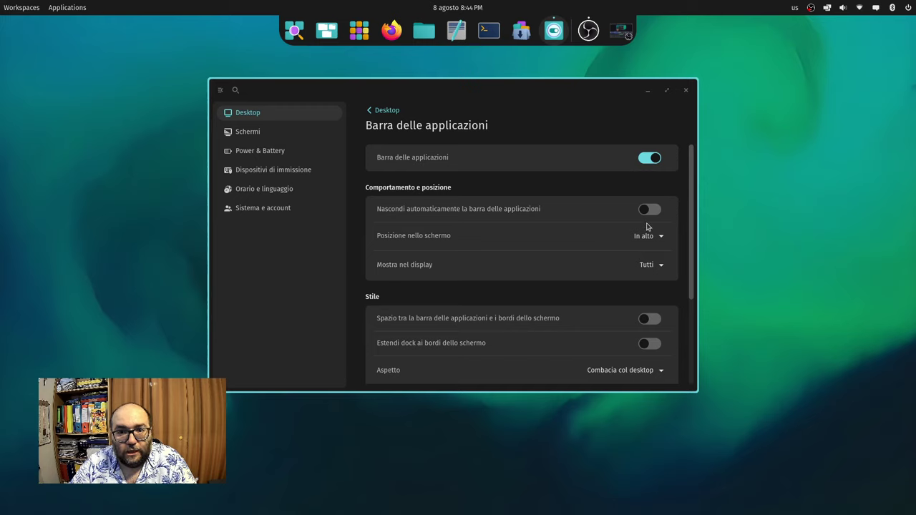
pyautogui.click(651, 210)
pyautogui.click(651, 211)
pyautogui.click(651, 211)
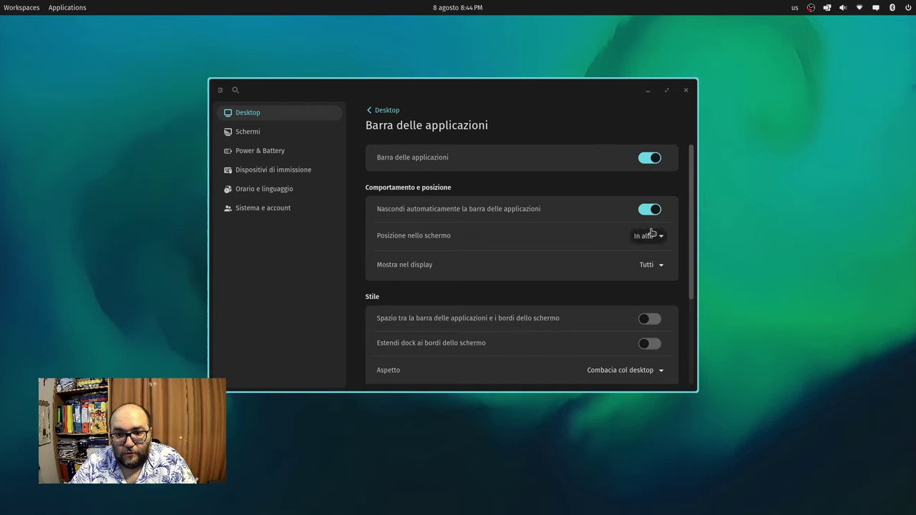
# - Move the dock to A destra, A sinistra and back to In basso, with its automatic hiding turned off
pyautogui.click(650, 235)
pyautogui.click(666, 184)
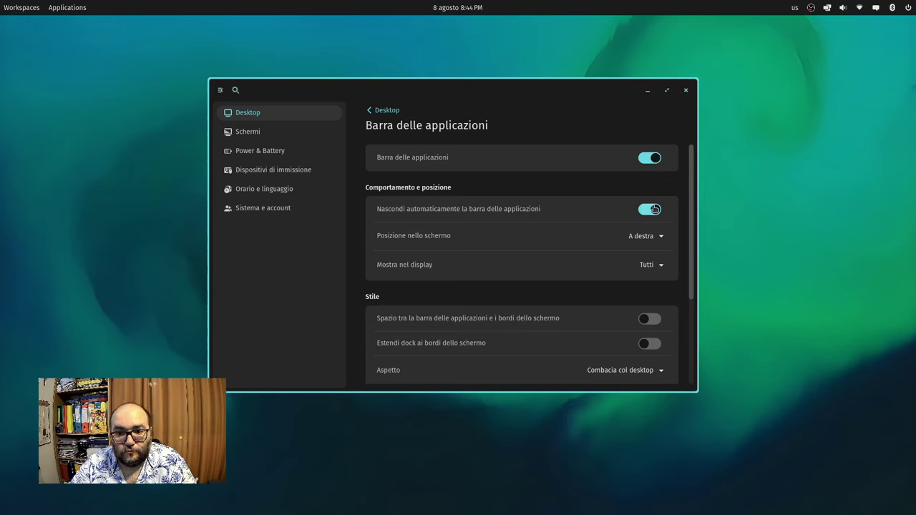
pyautogui.click(653, 209)
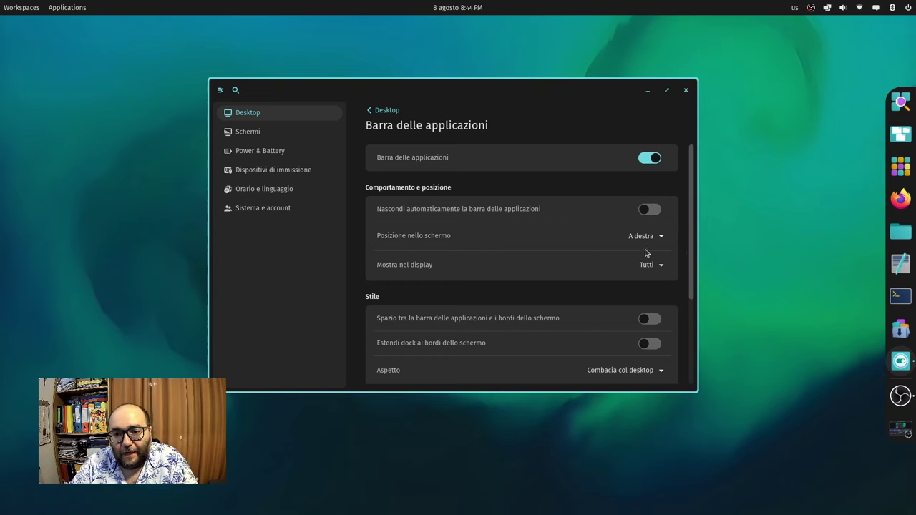
pyautogui.click(646, 240)
pyautogui.click(653, 166)
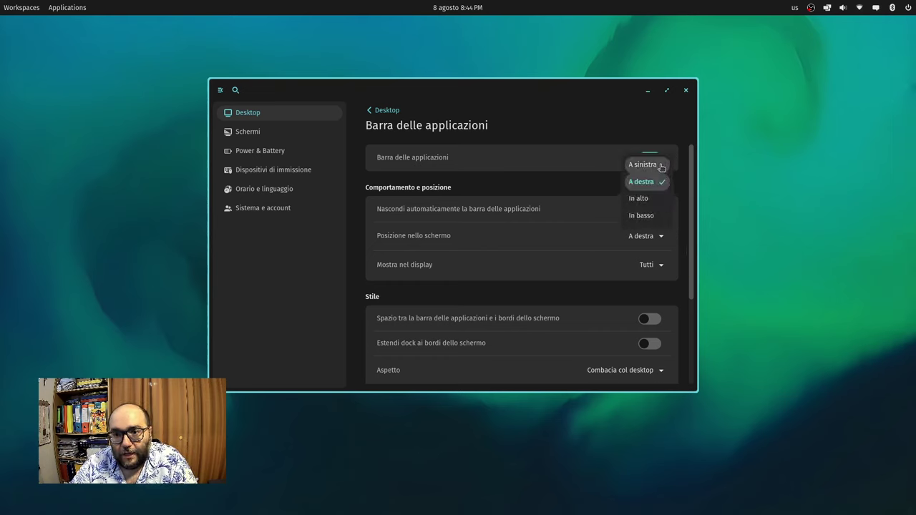
pyautogui.click(647, 236)
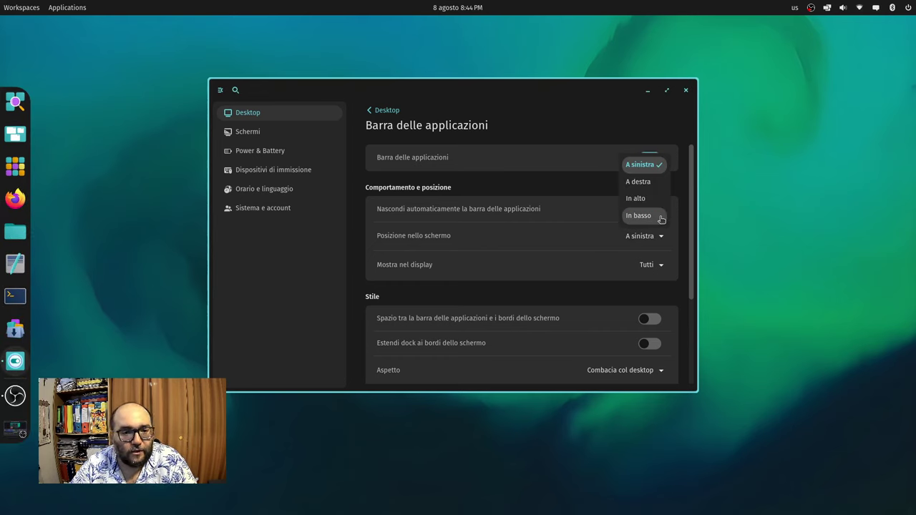
pyautogui.click(638, 215)
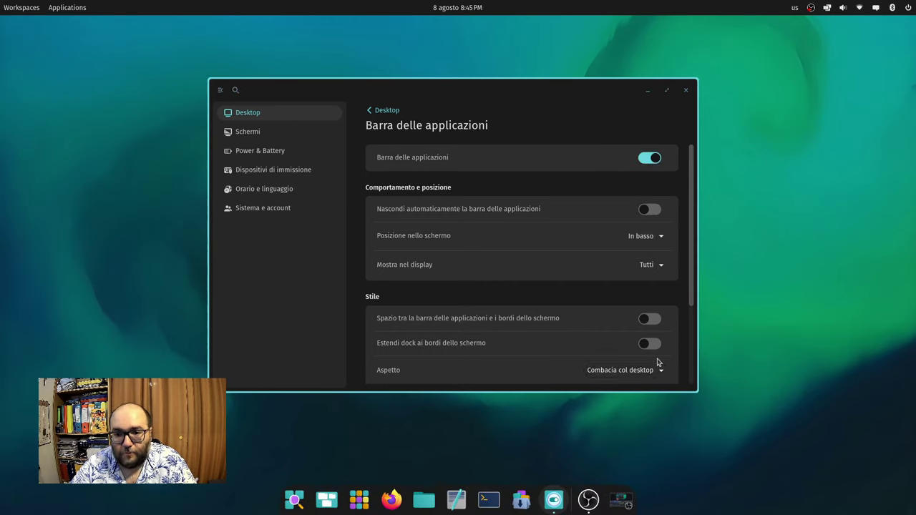
# - Turn the gap between the dock and the screen edges on and off again, moving the Settings window slightly lower
pyautogui.scroll(-2, 491, 339)
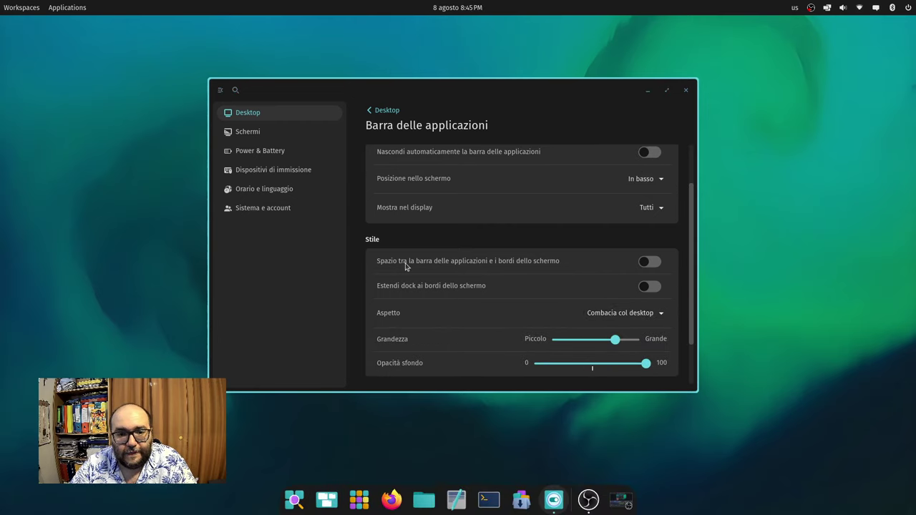
pyautogui.click(649, 264)
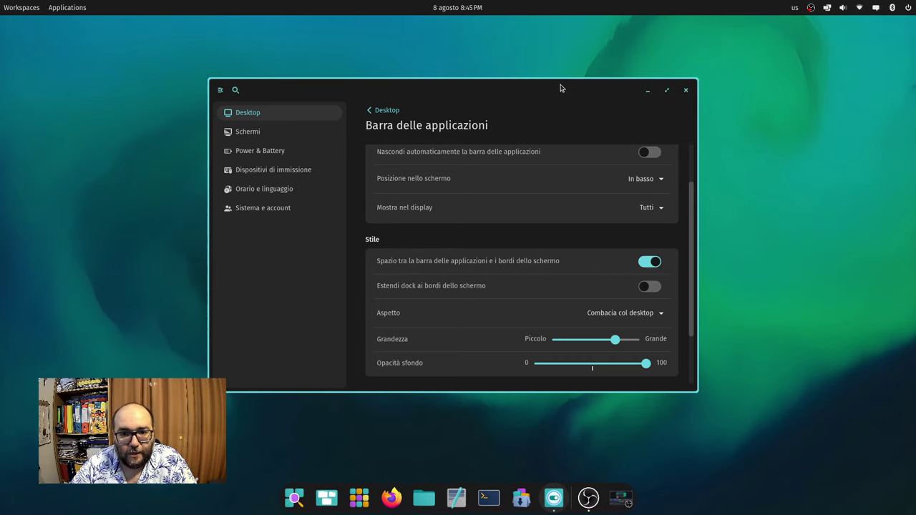
pyautogui.moveTo(561, 87); pyautogui.dragTo(568, 113)
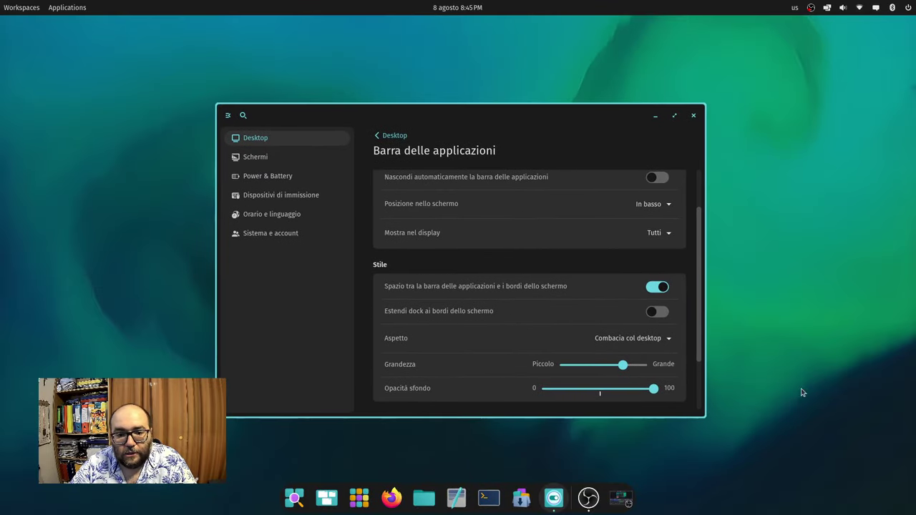
pyautogui.click(658, 287)
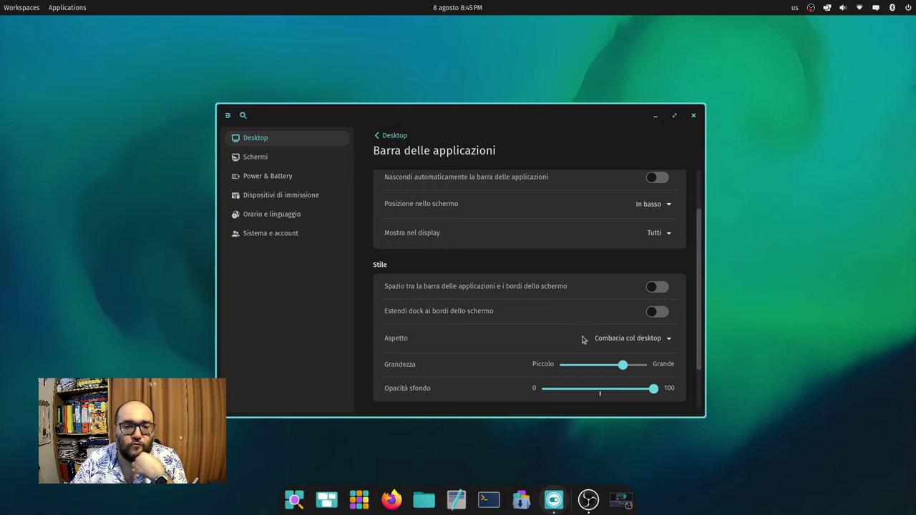
# - Turn the option that extends the dock to the screen edges on and off again twice
pyautogui.click(661, 315)
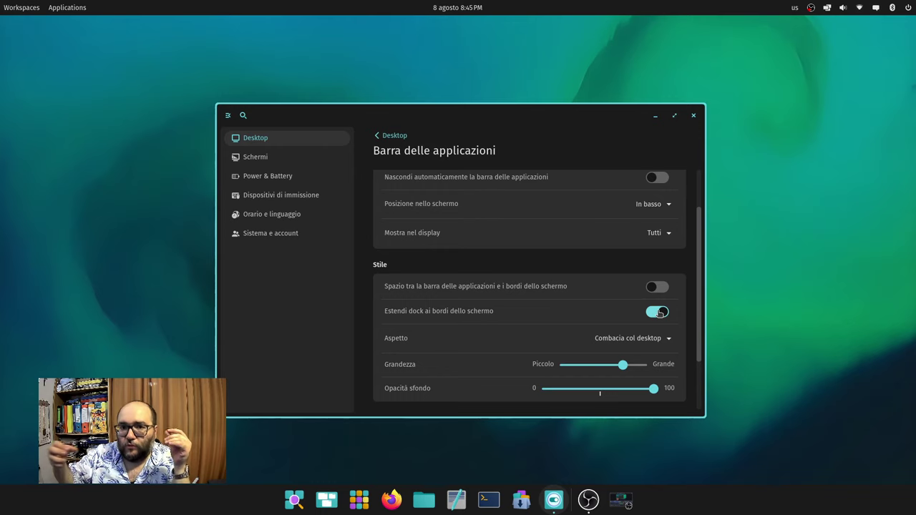
pyautogui.click(659, 312)
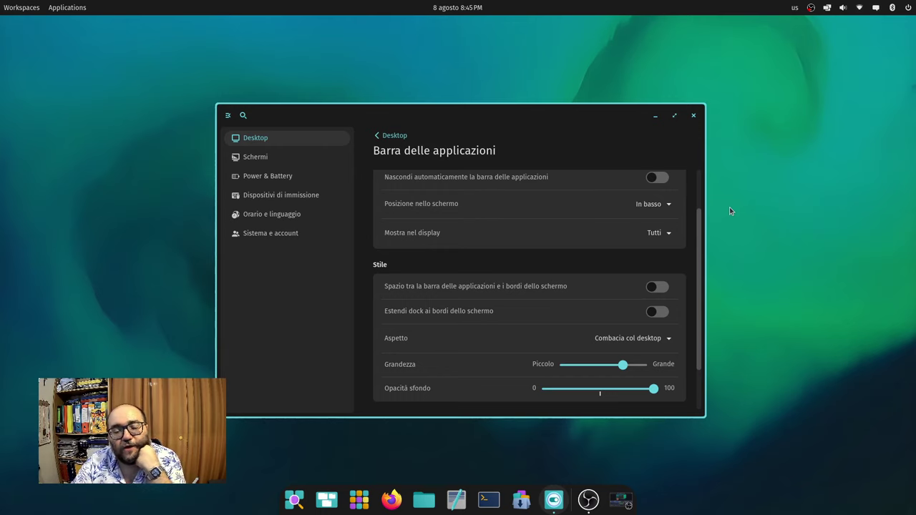
pyautogui.scroll(-1, 692, 249)
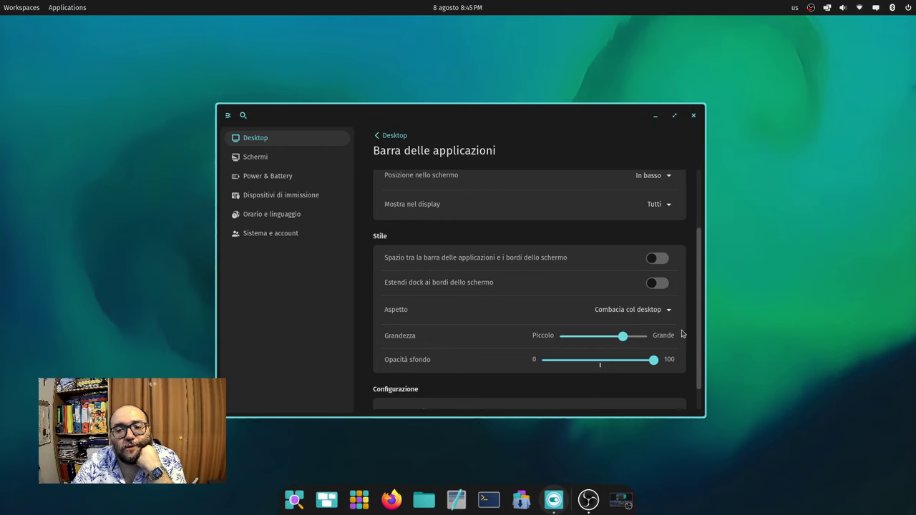
pyautogui.click(659, 285)
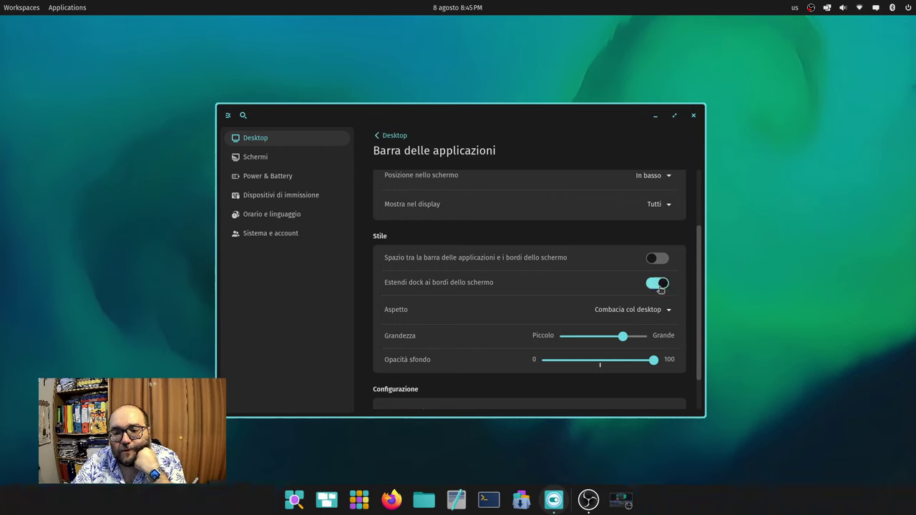
pyautogui.click(659, 284)
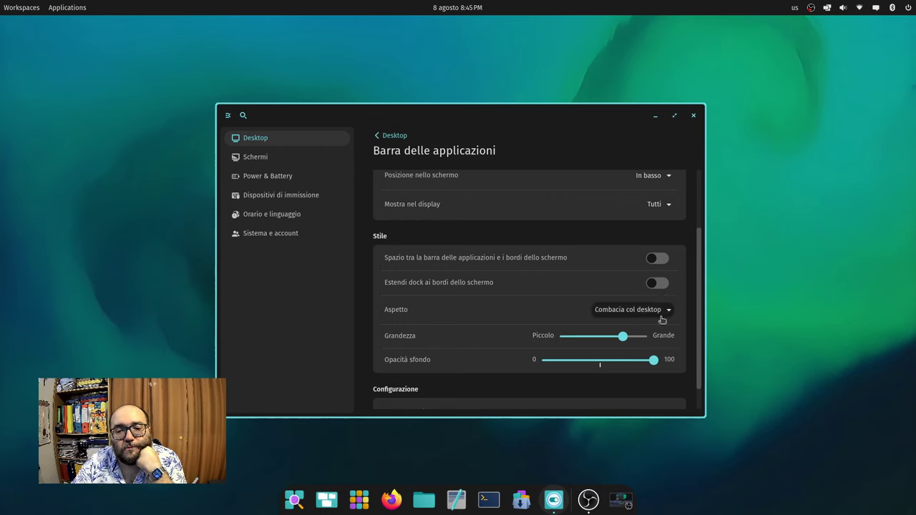
# - Open the dock's applet configuration
pyautogui.scroll(-1, 691, 324)
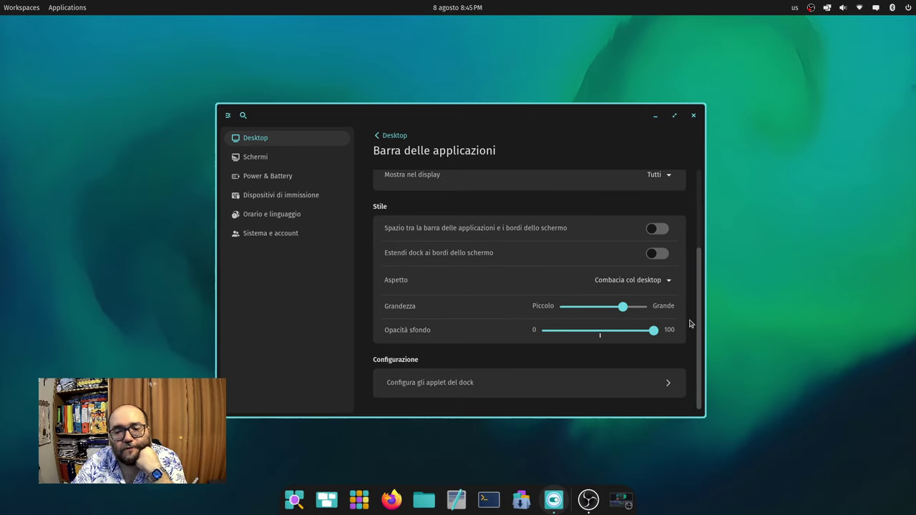
pyautogui.click(671, 382)
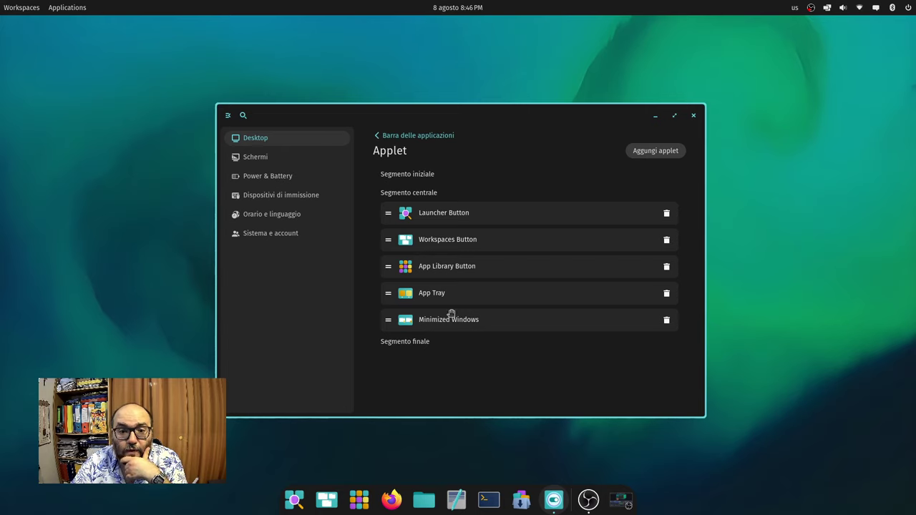
# - Look through the applets available to add to the dock and return to the Barra delle applicazioni settings
pyautogui.click(675, 154)
pyautogui.scroll(-5, 614, 272)
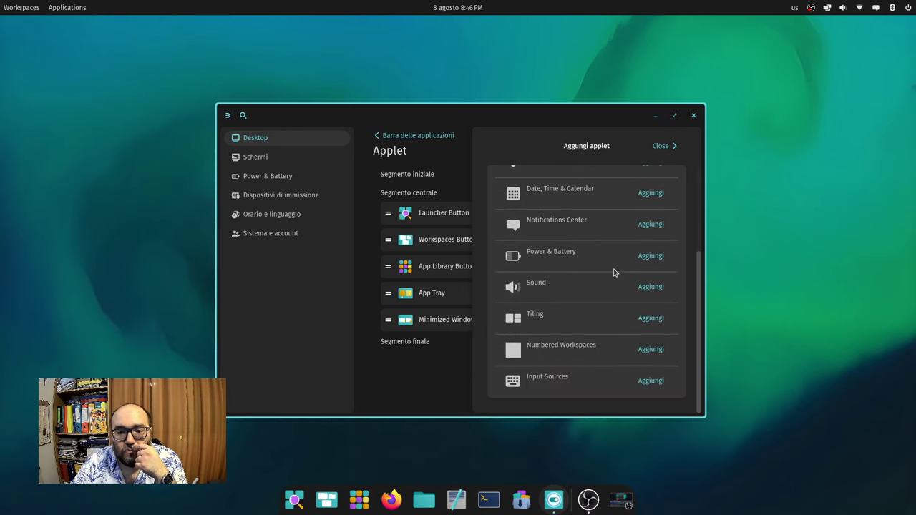
pyautogui.scroll(5, 613, 272)
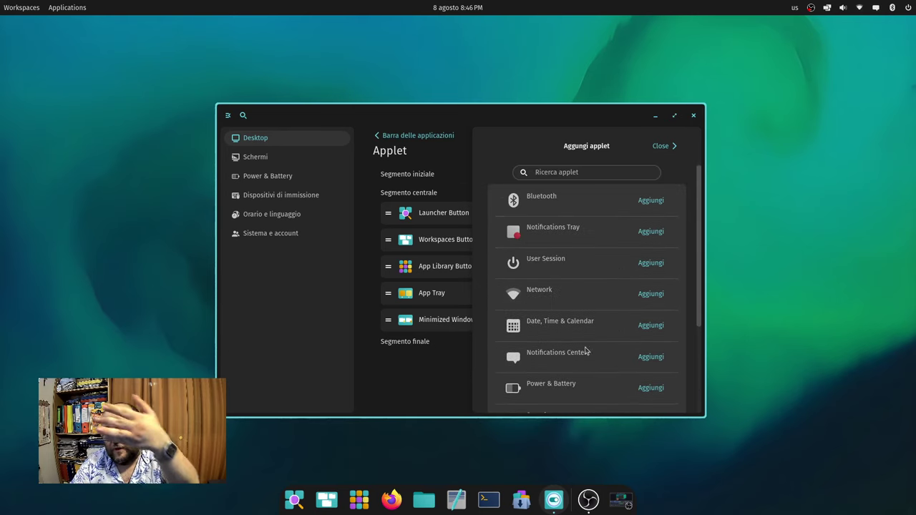
pyautogui.click(663, 147)
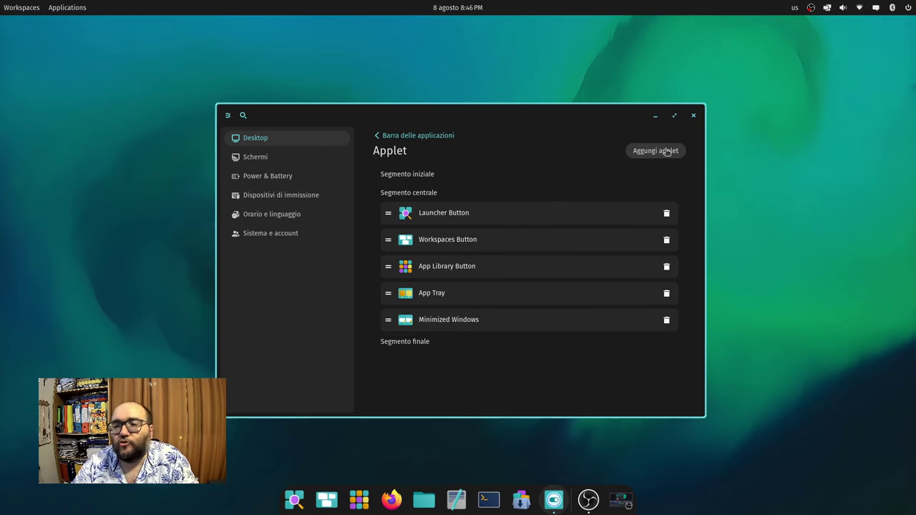
pyautogui.click(417, 136)
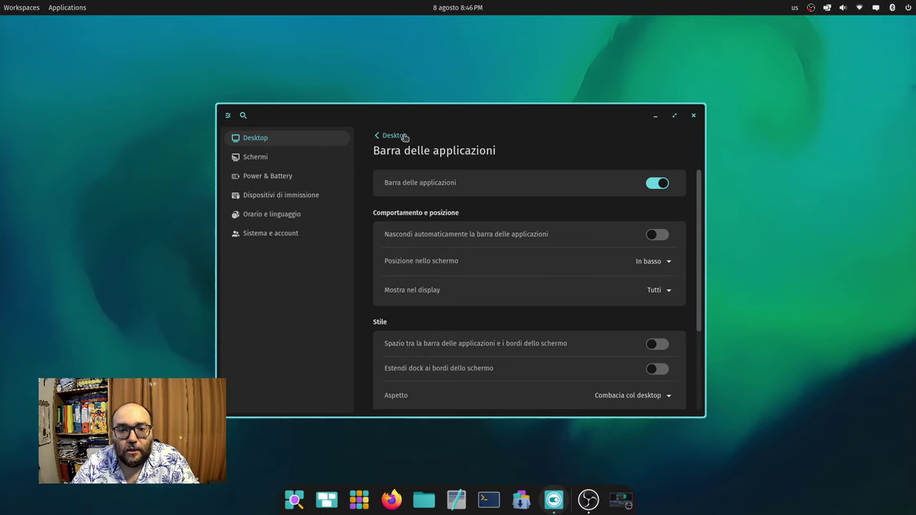
# - Open the Gestione finestre settings and test the Super key by opening and closing the launcher
pyautogui.click(394, 136)
pyautogui.scroll(-2, 466, 344)
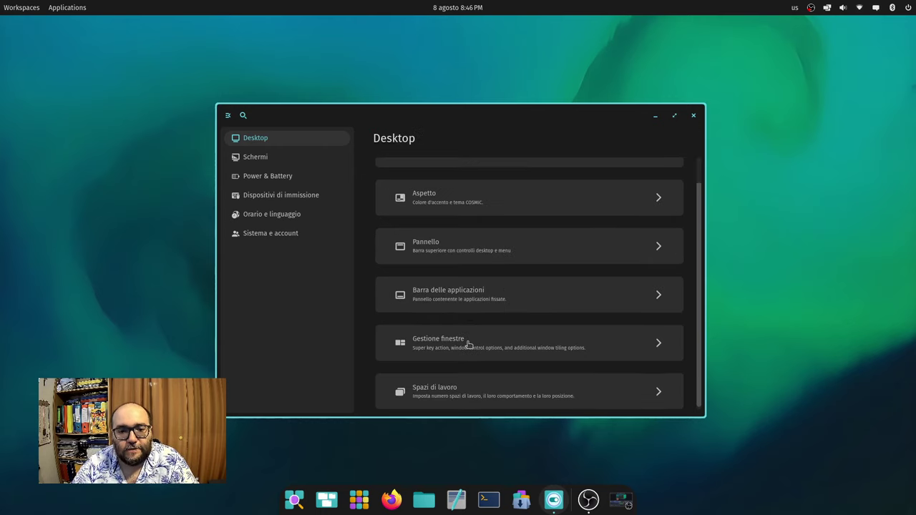
pyautogui.click(470, 346)
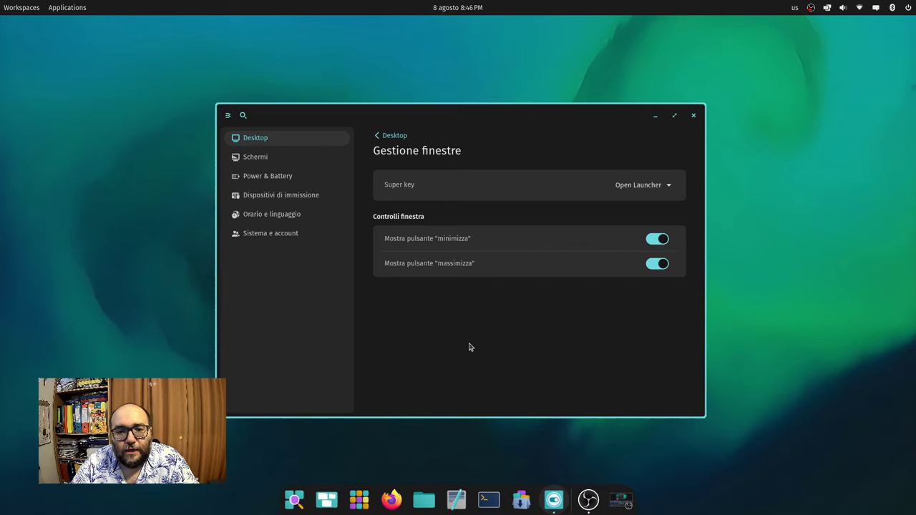
pyautogui.press('super')
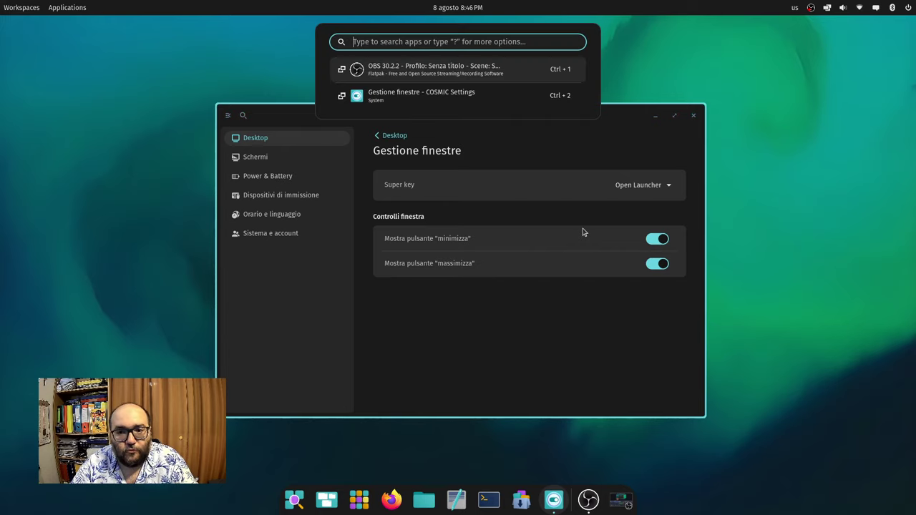
pyautogui.press('super')
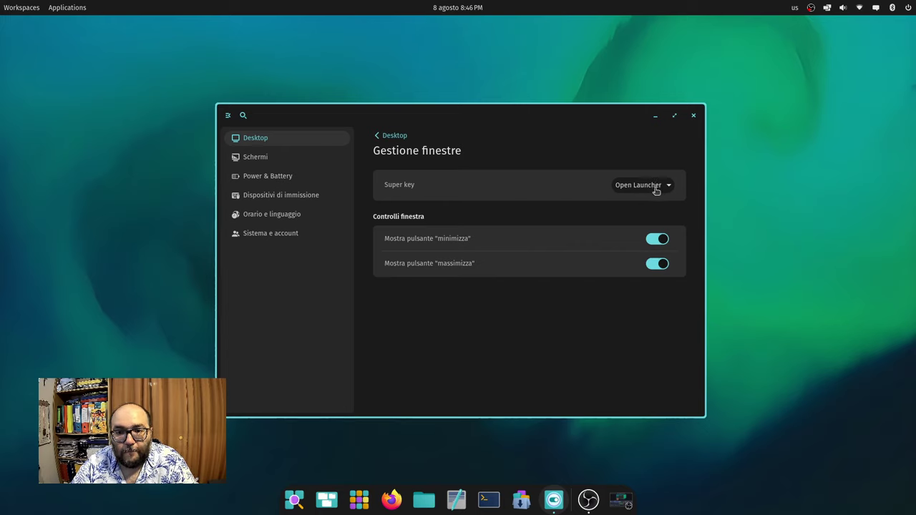
# - Set the Super key action to Open Workspaces and test it
pyautogui.click(657, 189)
pyautogui.click(656, 189)
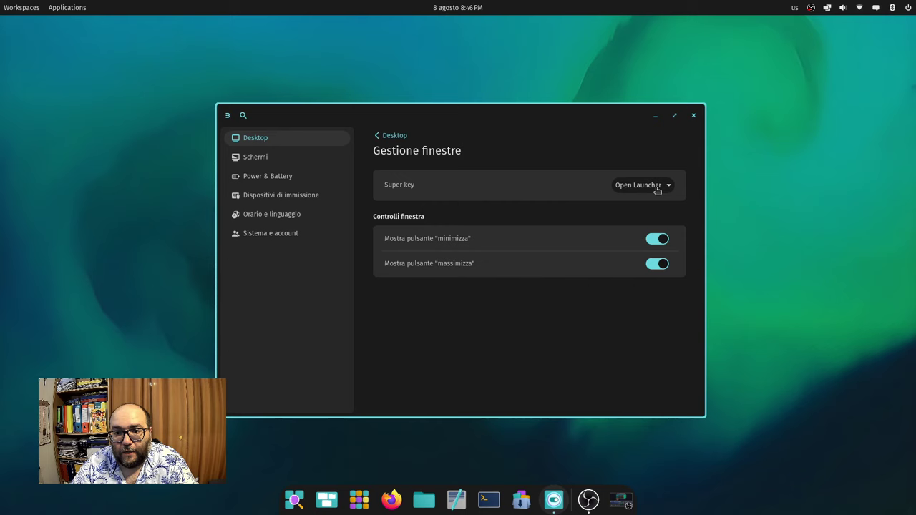
pyautogui.click(657, 189)
pyautogui.click(642, 222)
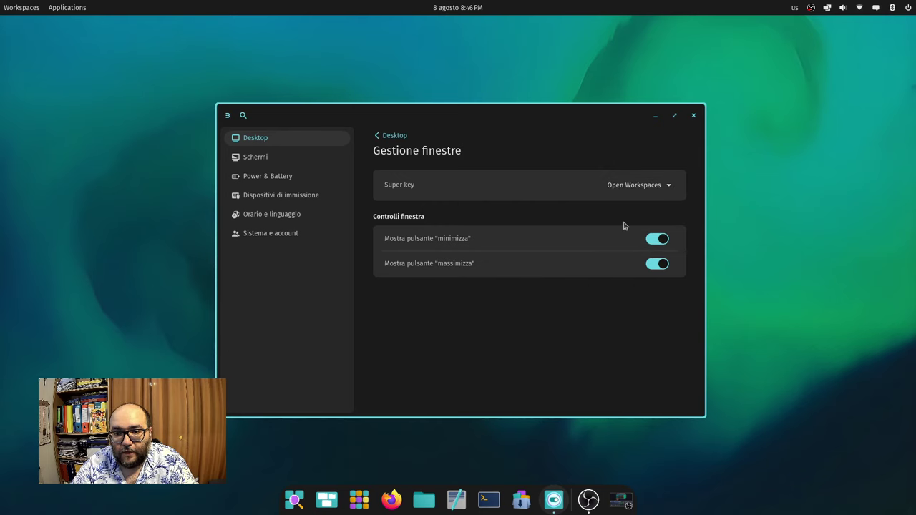
pyautogui.press('super')
pyautogui.click(621, 231)
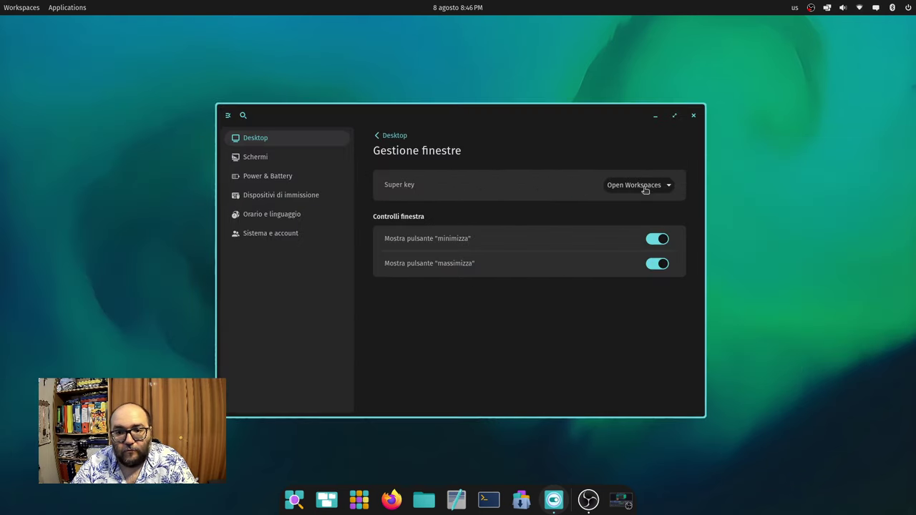
# - Set the Super key action to Open Applications and test it by opening and closing the app library
pyautogui.click(647, 188)
pyautogui.click(644, 240)
pyautogui.press('super')
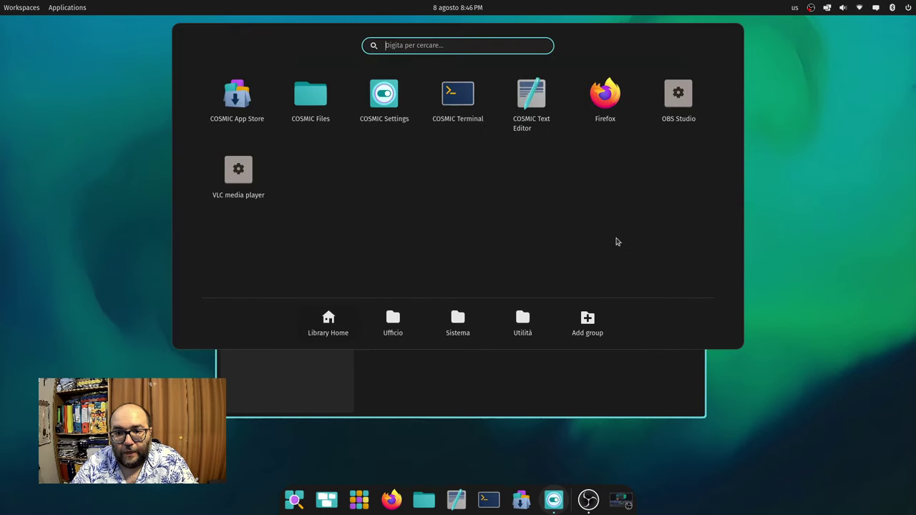
pyautogui.press('super')
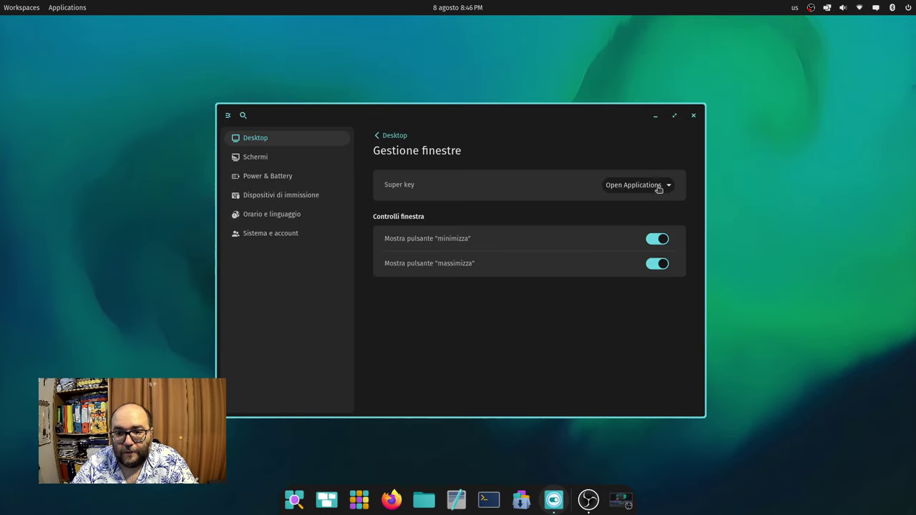
# - Set the Super key action back to Open Launcher and test it with a short search
pyautogui.click(665, 186)
pyautogui.click(641, 206)
pyautogui.press('super')
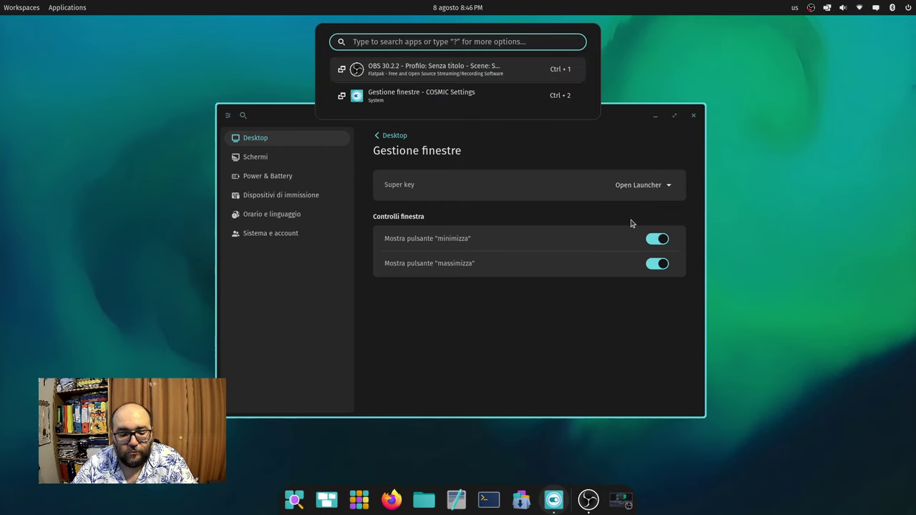
pyautogui.write('sd')
pyautogui.press('super')
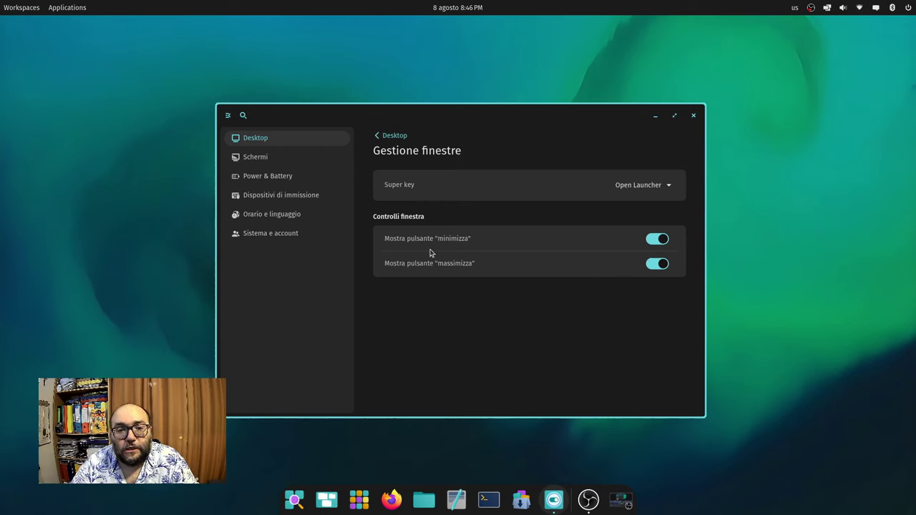
# - Open the Spazi di lavoro settings and look at the workspace overview in its vertical layout
pyautogui.click(401, 136)
pyautogui.scroll(-1, 457, 244)
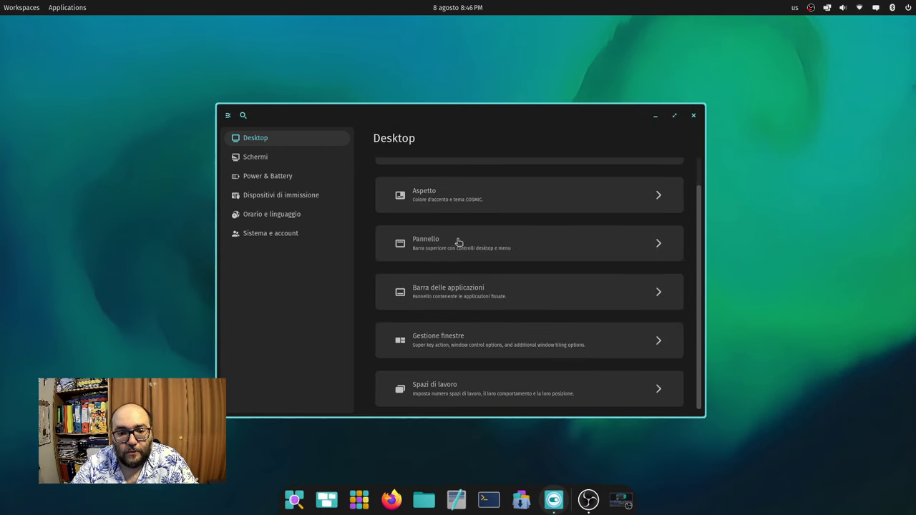
pyautogui.click(465, 393)
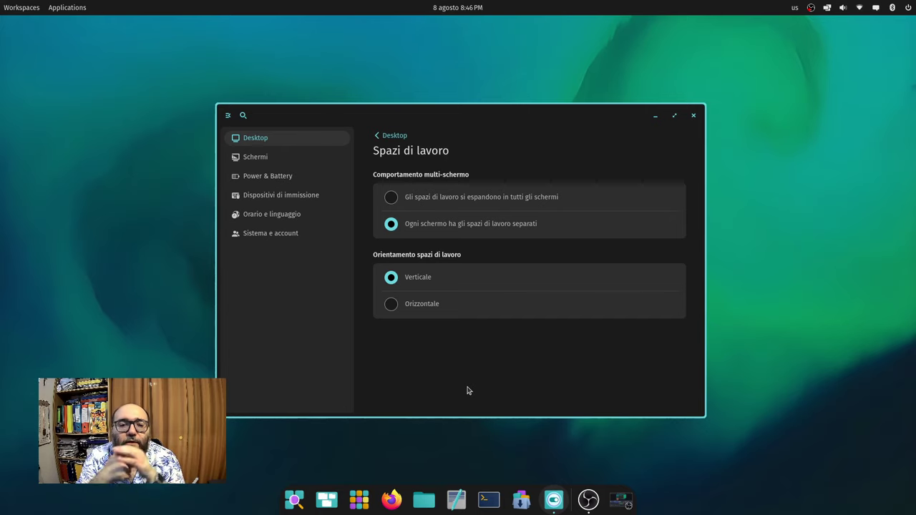
pyautogui.click(2, 5)
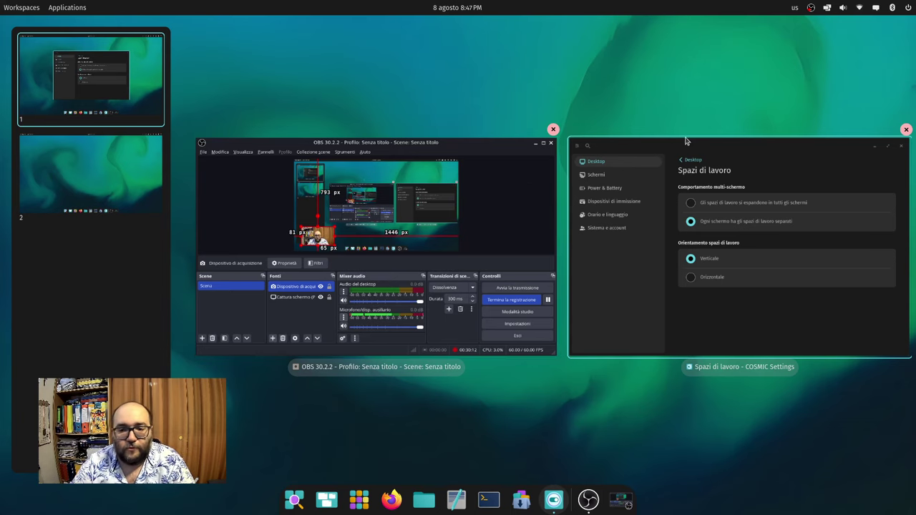
pyautogui.click(603, 325)
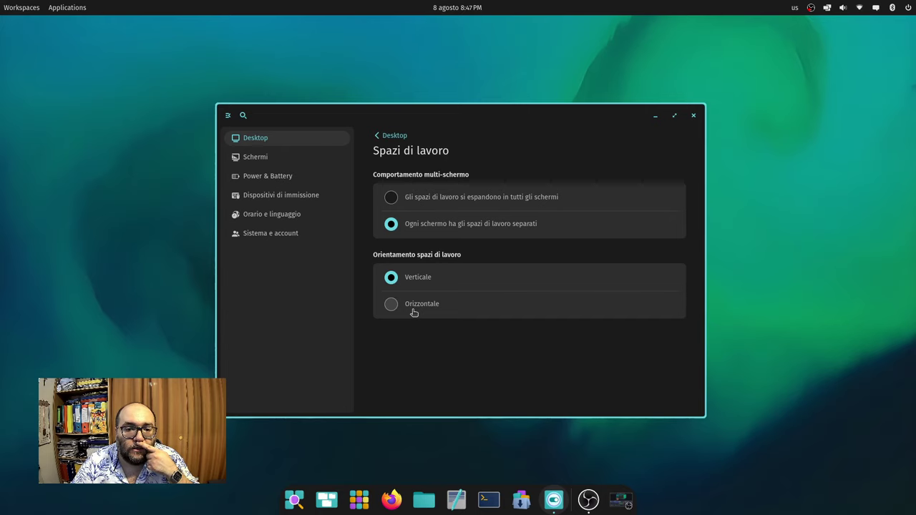
# - Switch the workspace orientation to Orizzontale, check it in the workspace overview, and set it back to Verticale
pyautogui.click(413, 312)
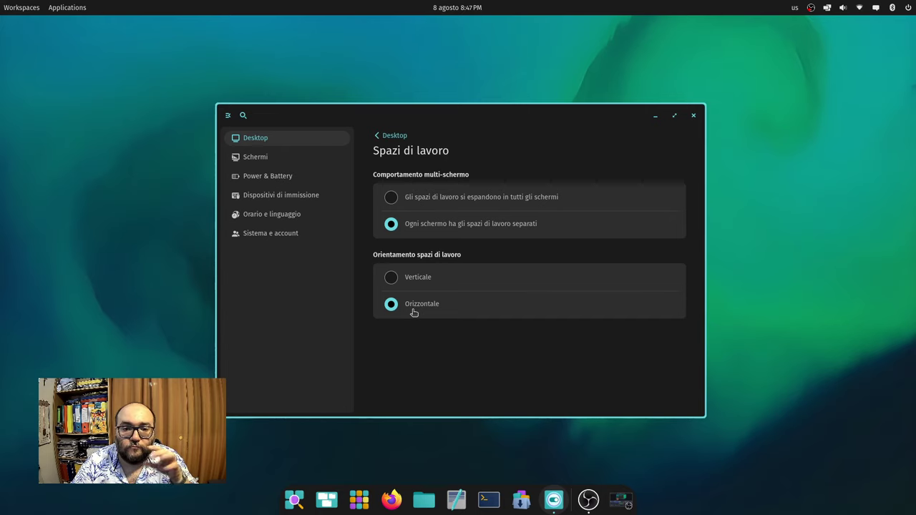
pyautogui.click(22, 7)
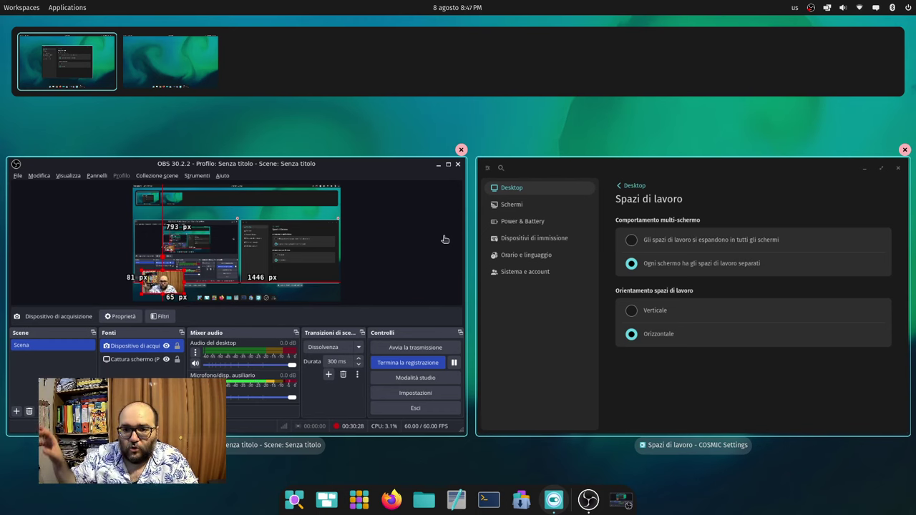
pyautogui.click(673, 407)
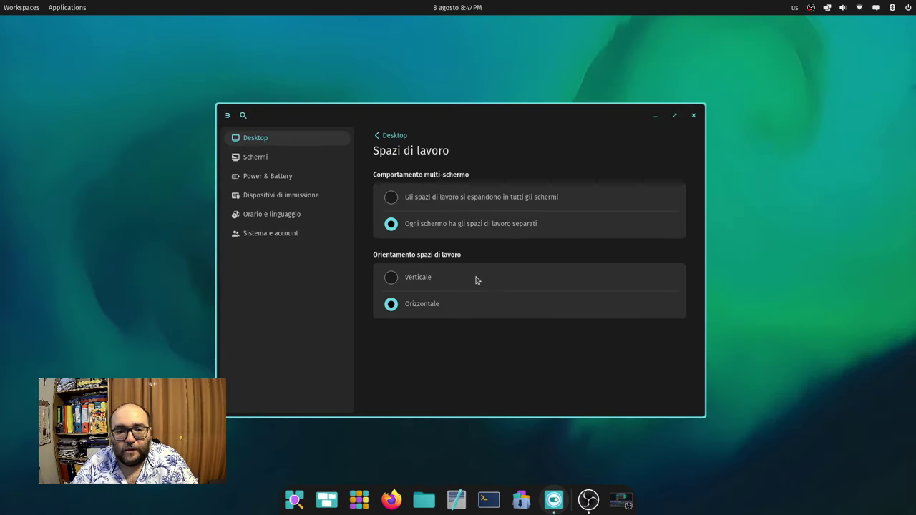
pyautogui.click(399, 277)
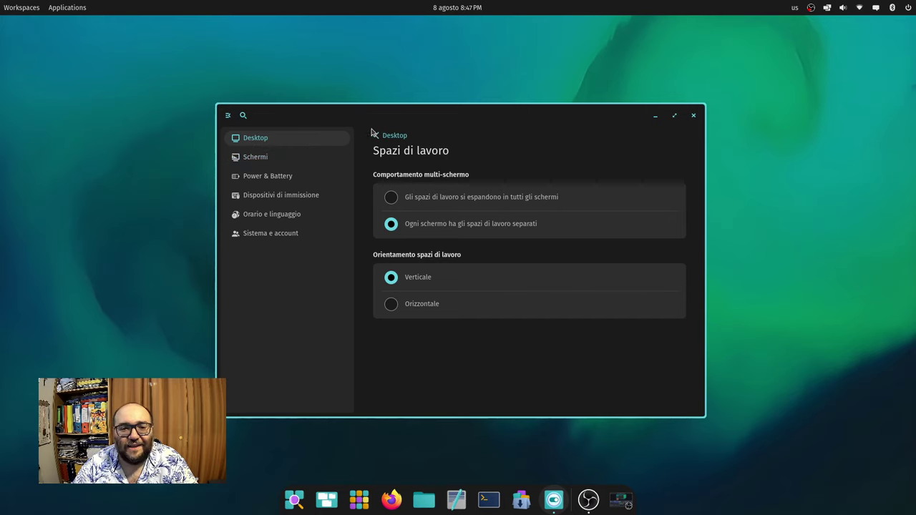
# - View the display options in Schermi and the power modes in Power & Battery
pyautogui.click(395, 137)
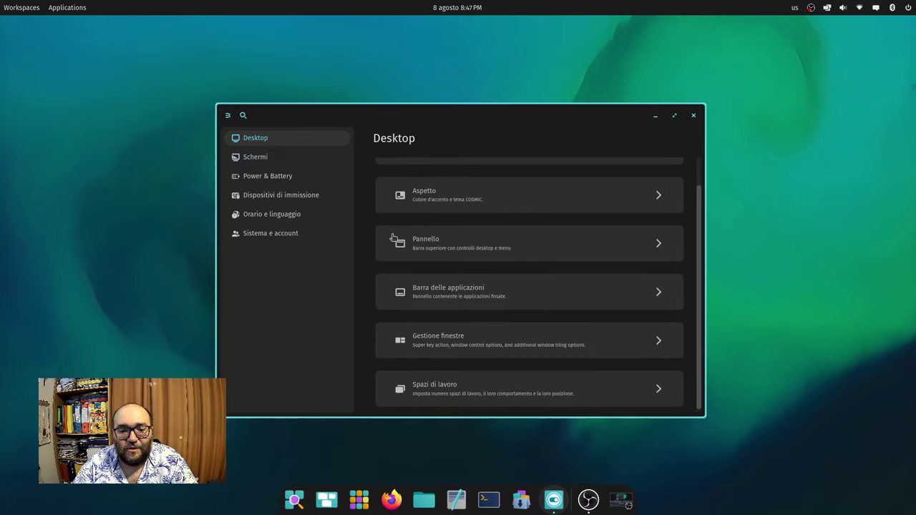
pyautogui.click(275, 156)
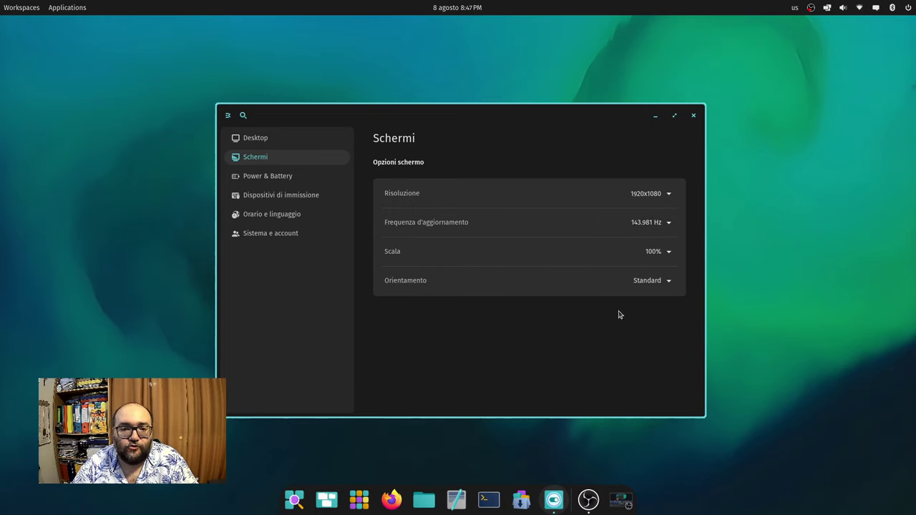
pyautogui.click(286, 180)
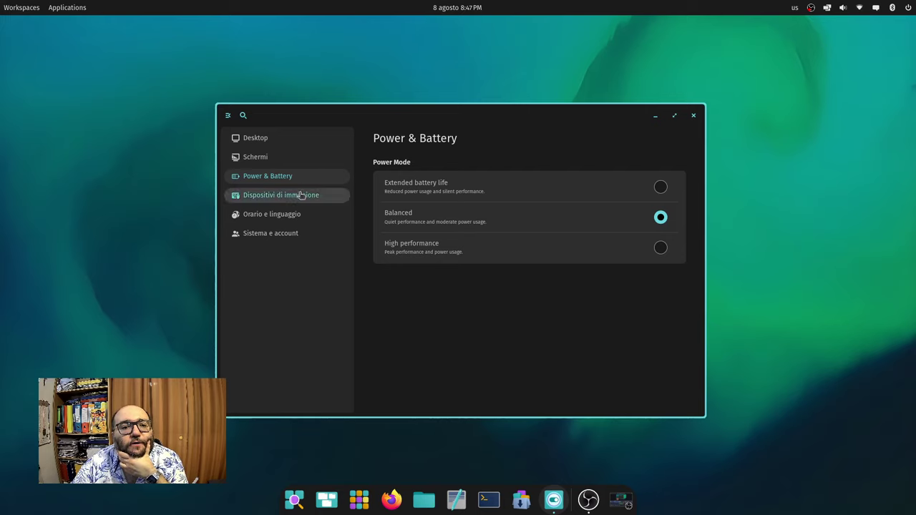
# - Open the Tastiera settings and examine the input sources, special character keys, shortcuts and typing repeat options
pyautogui.click(301, 197)
pyautogui.click(480, 179)
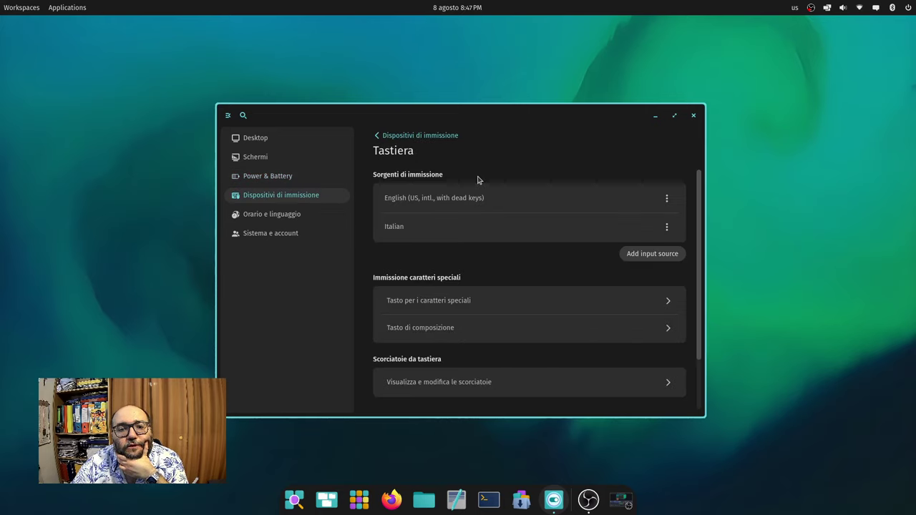
pyautogui.scroll(-2, 579, 279)
pyautogui.scroll(2, 576, 280)
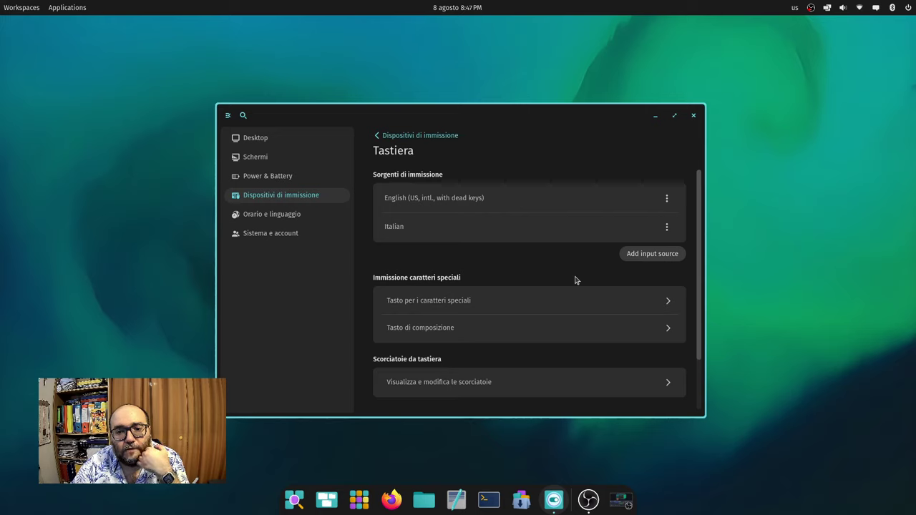
pyautogui.scroll(-2, 573, 280)
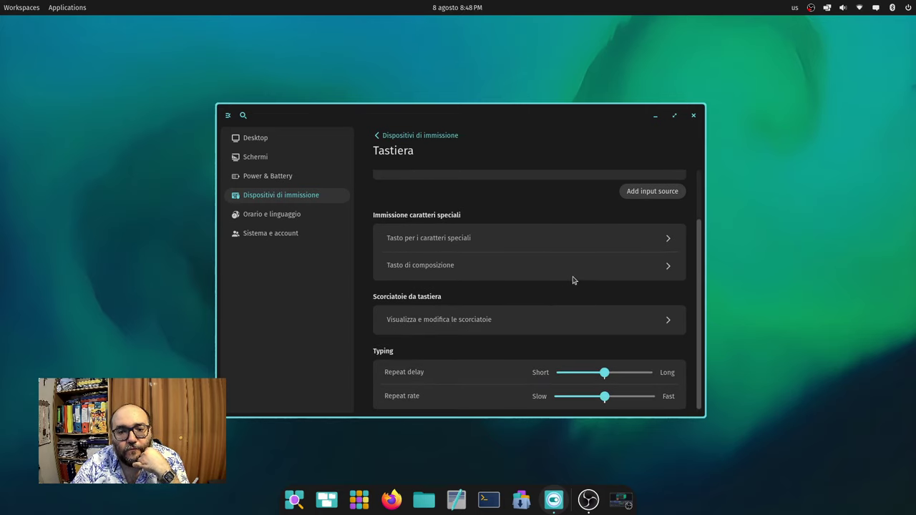
pyautogui.scroll(2, 573, 280)
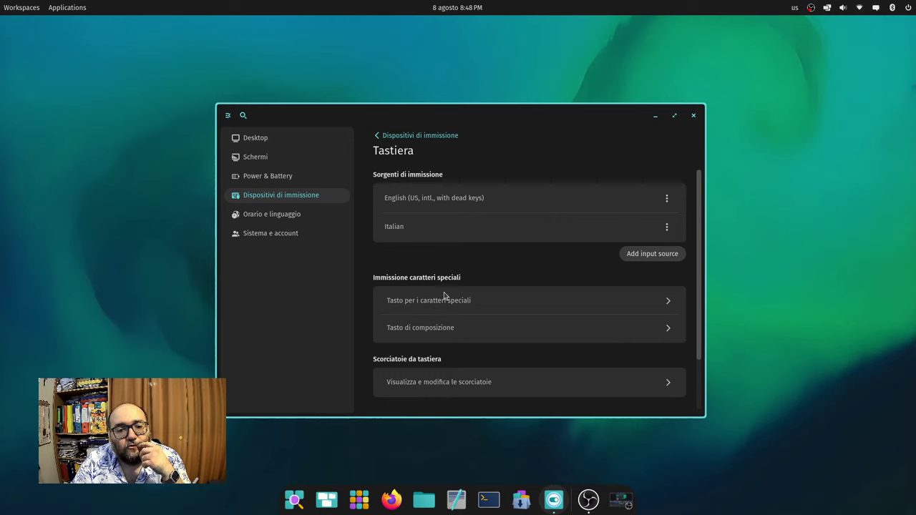
pyautogui.scroll(-2, 494, 291)
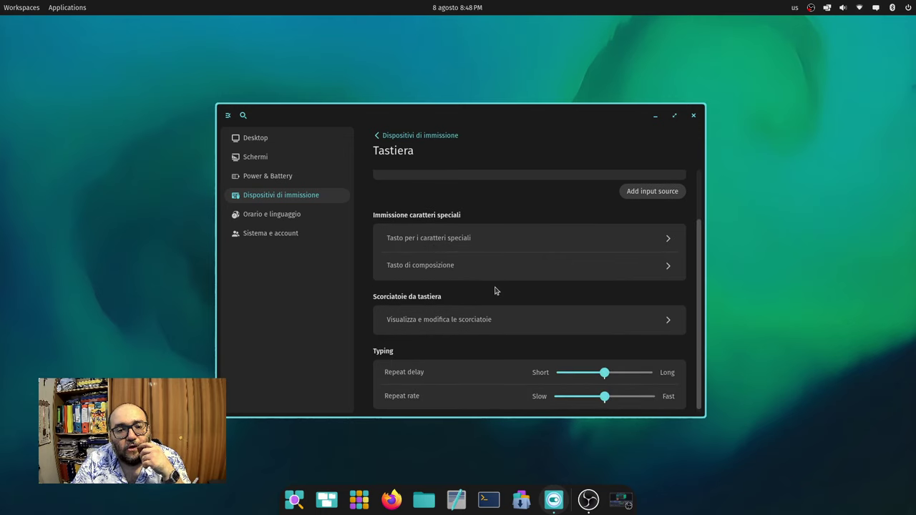
# - Review the Manage windows keyboard shortcuts and the shortcut categories, returning to Dispositivi di immissione
pyautogui.click(519, 322)
pyautogui.click(487, 218)
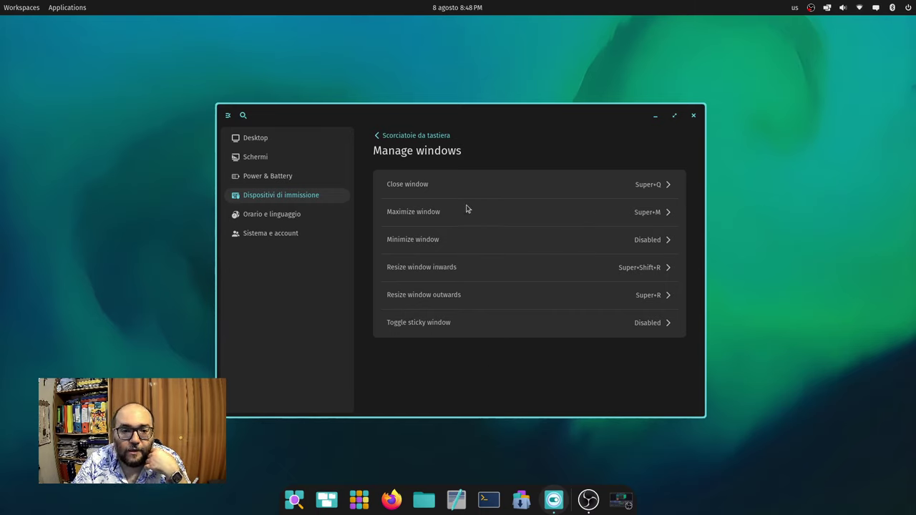
pyautogui.click(410, 137)
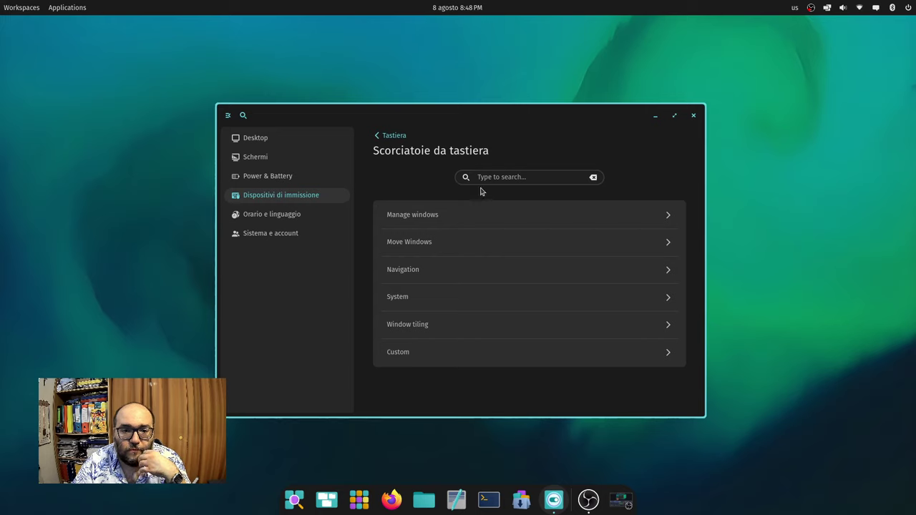
pyautogui.click(396, 136)
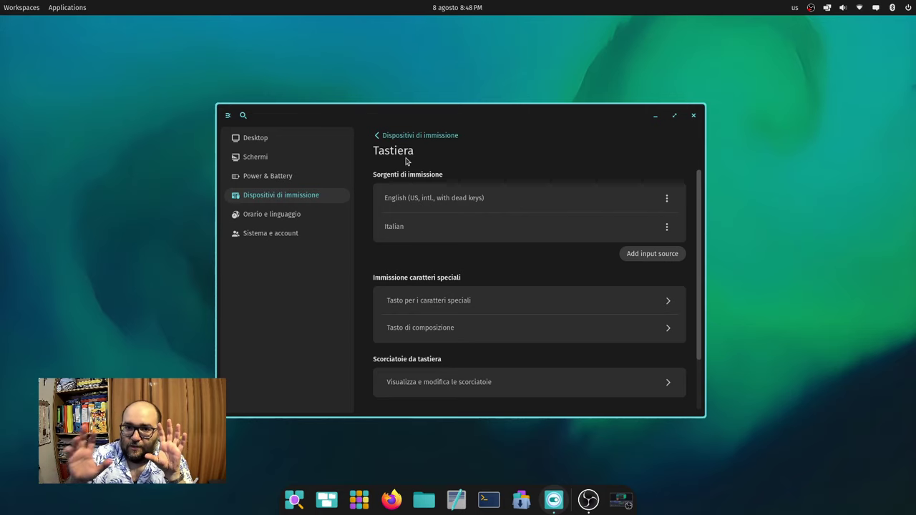
pyautogui.click(450, 136)
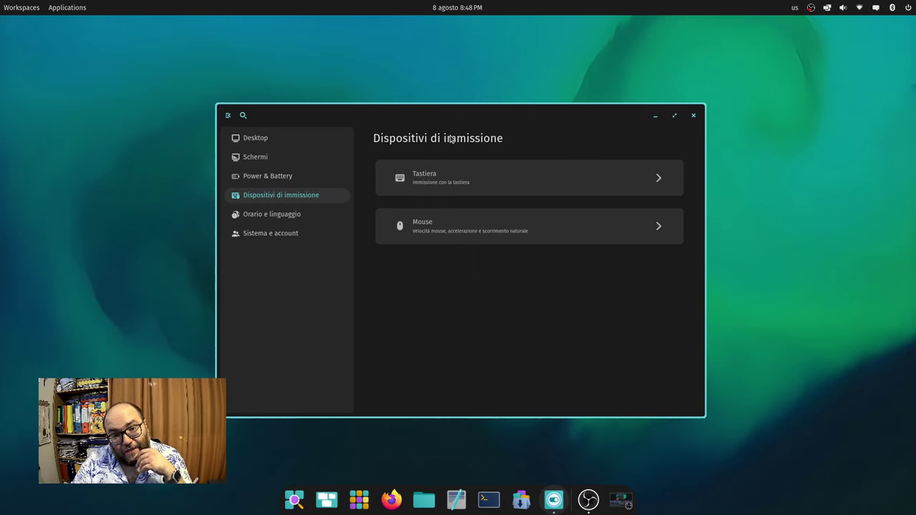
# - View the Mouse options under Dispositivi di immissione and the Orario e linguaggio category
pyautogui.click(467, 233)
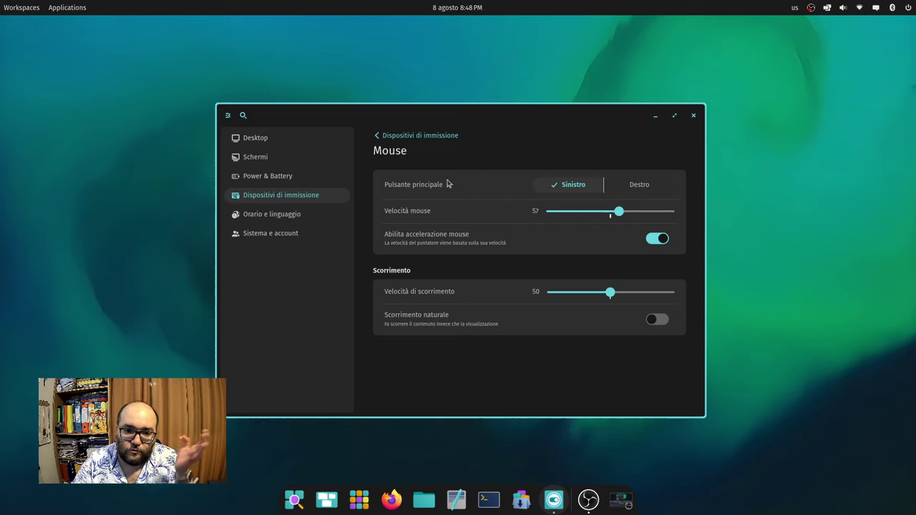
pyautogui.click(398, 136)
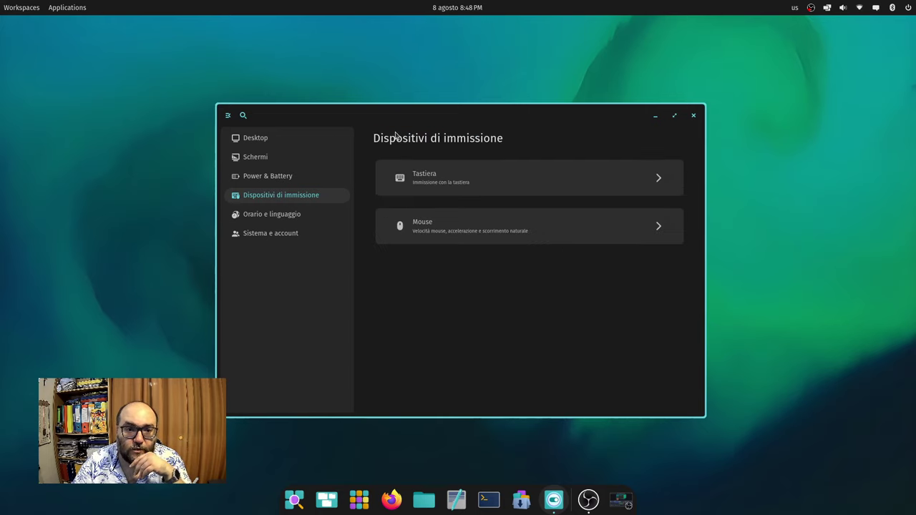
pyautogui.click(264, 222)
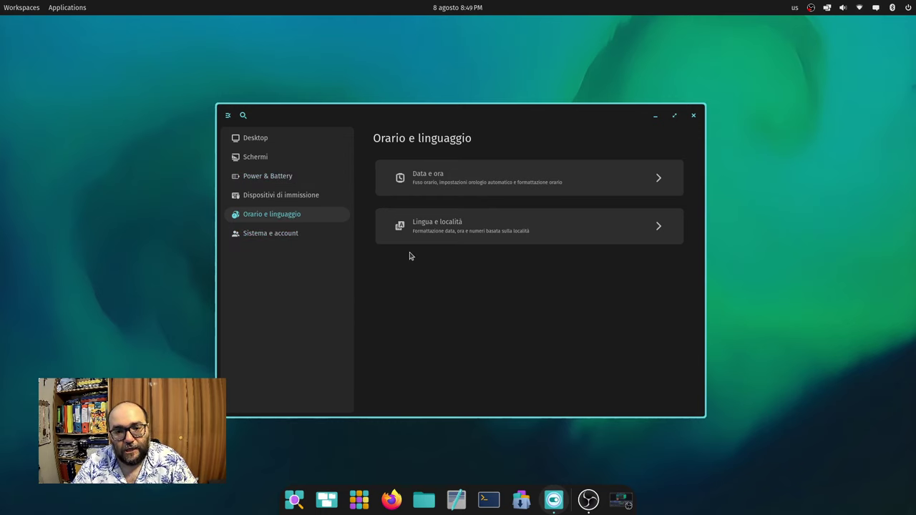
# - Examine the hardware and operating system details on the Informazioni page of Sistema e account with the window maximized
pyautogui.click(305, 237)
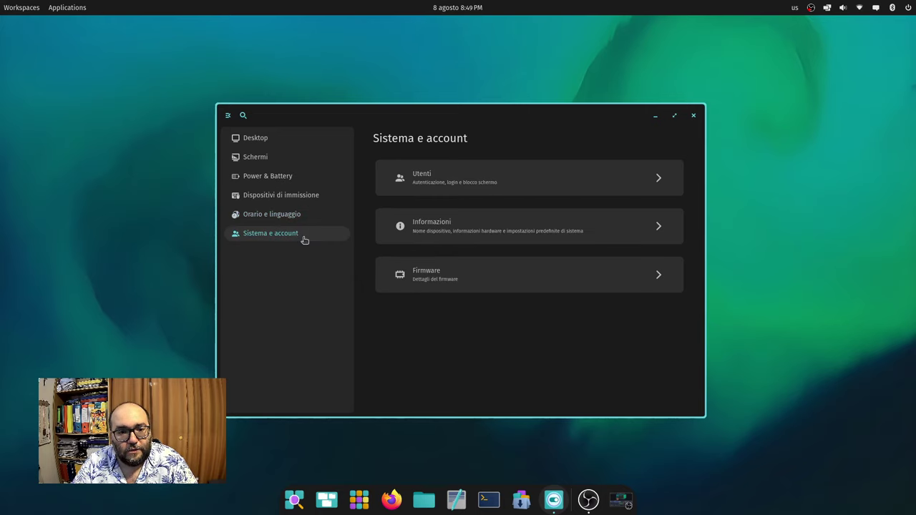
pyautogui.click(539, 229)
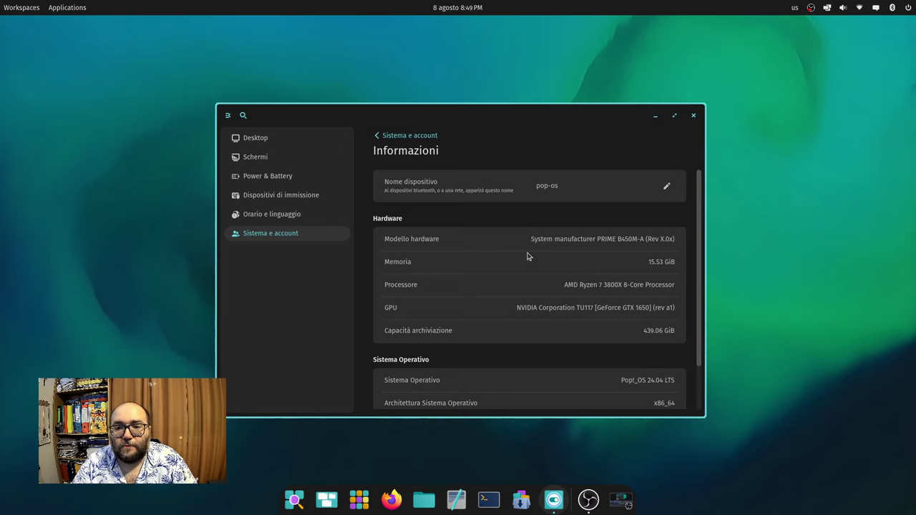
pyautogui.click(674, 115)
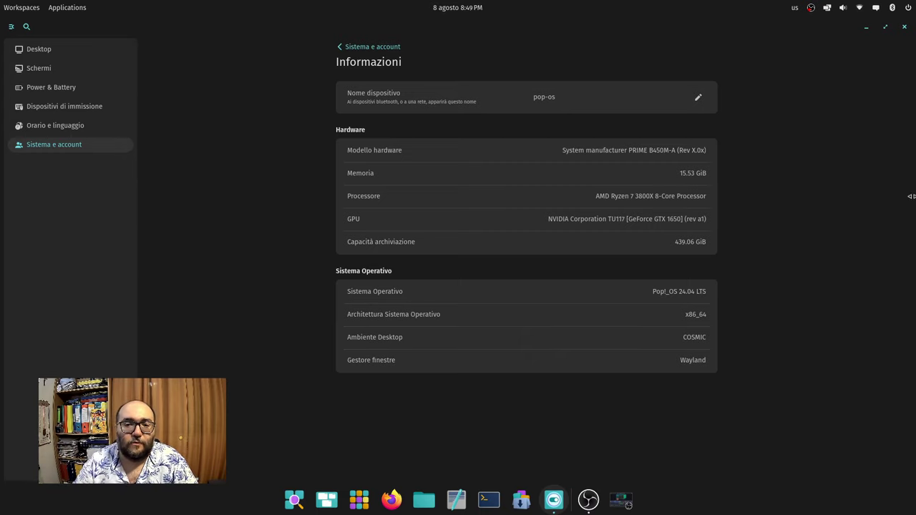
pyautogui.click(370, 46)
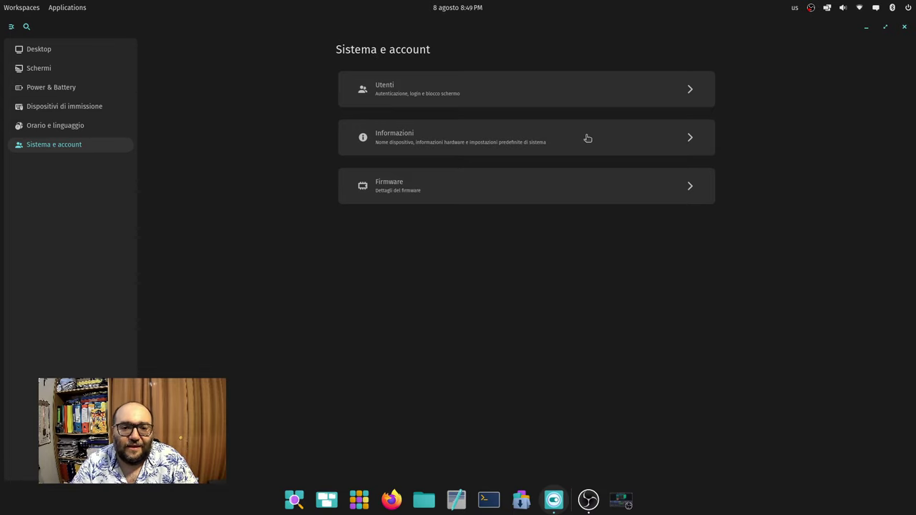
# - Check the Firmware and Utenti pages of Sistema e account, returning to the category overview in a restored window
pyautogui.click(524, 202)
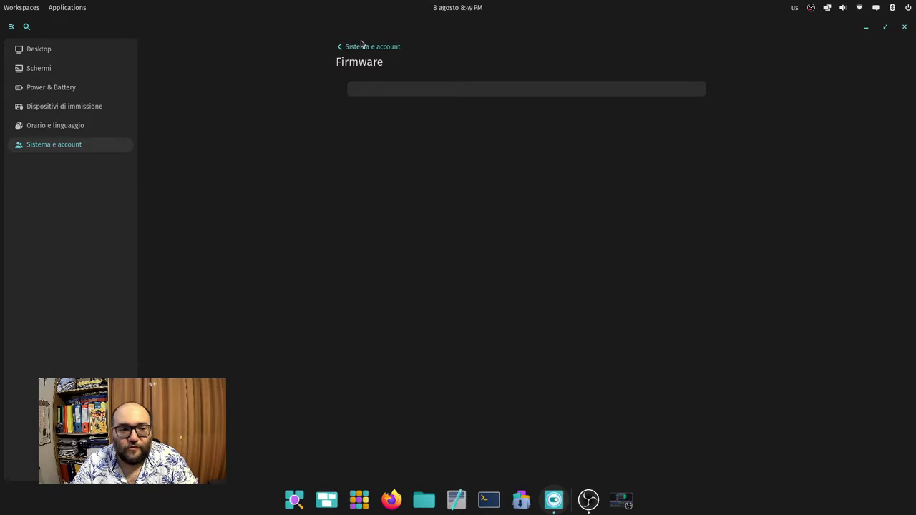
pyautogui.click(362, 46)
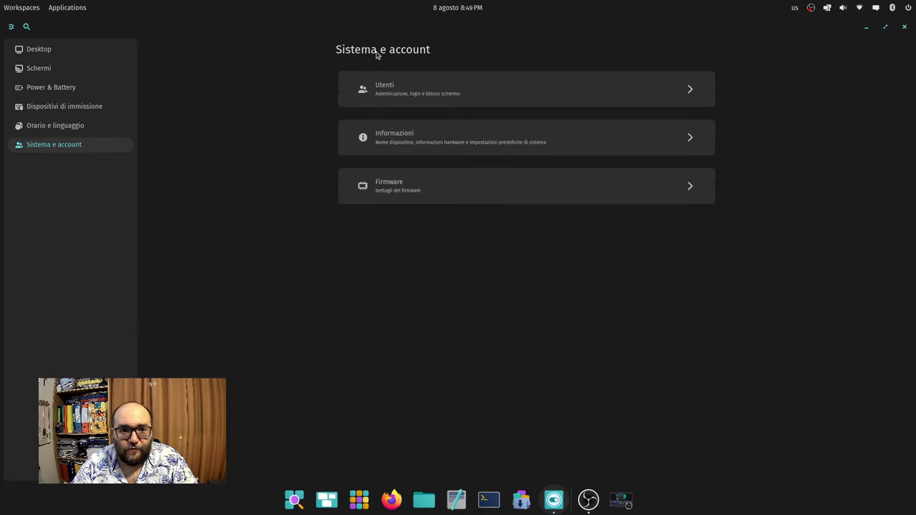
pyautogui.click(889, 27)
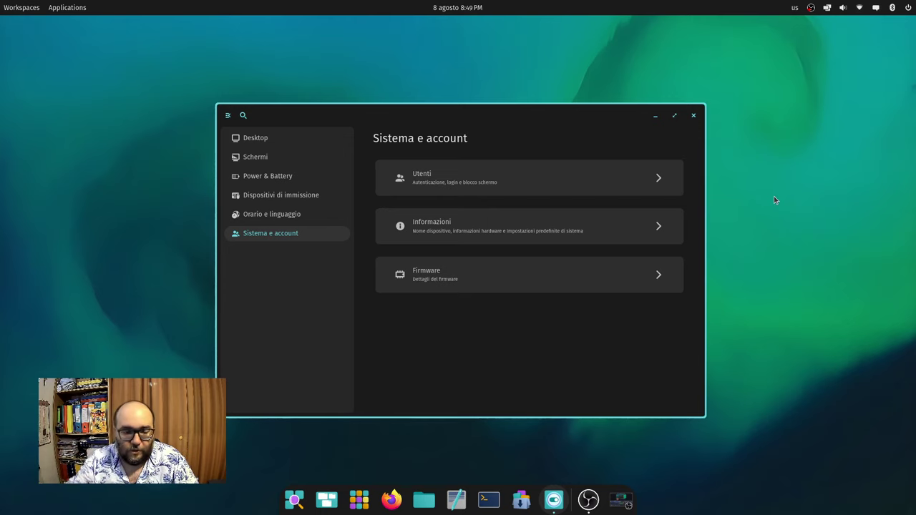
pyautogui.click(535, 179)
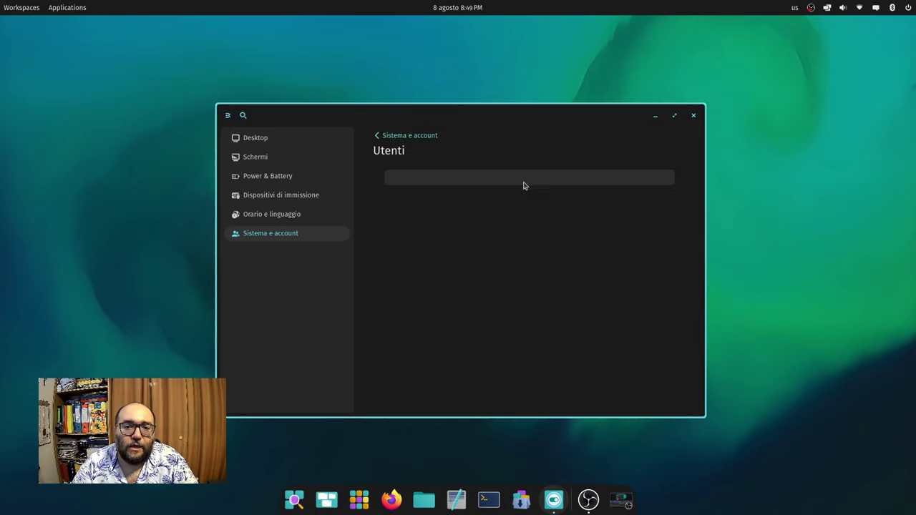
pyautogui.click(418, 138)
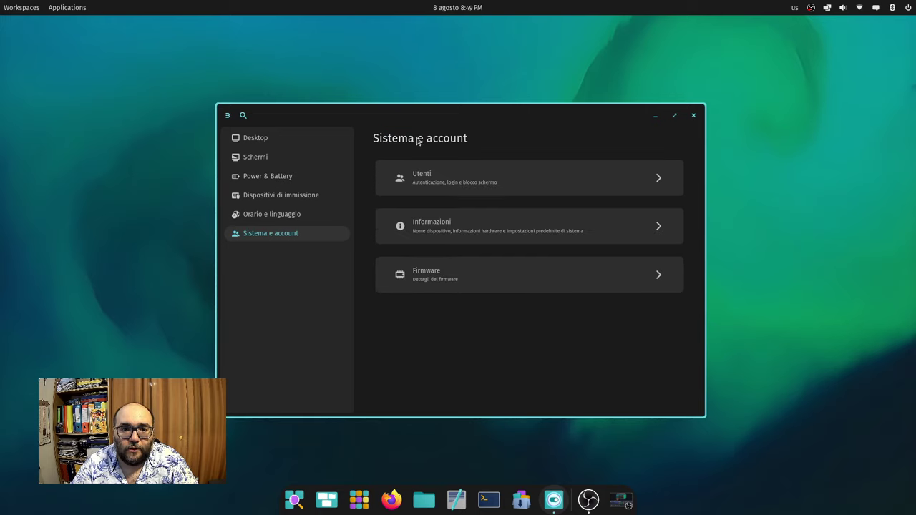
pyautogui.click(679, 117)
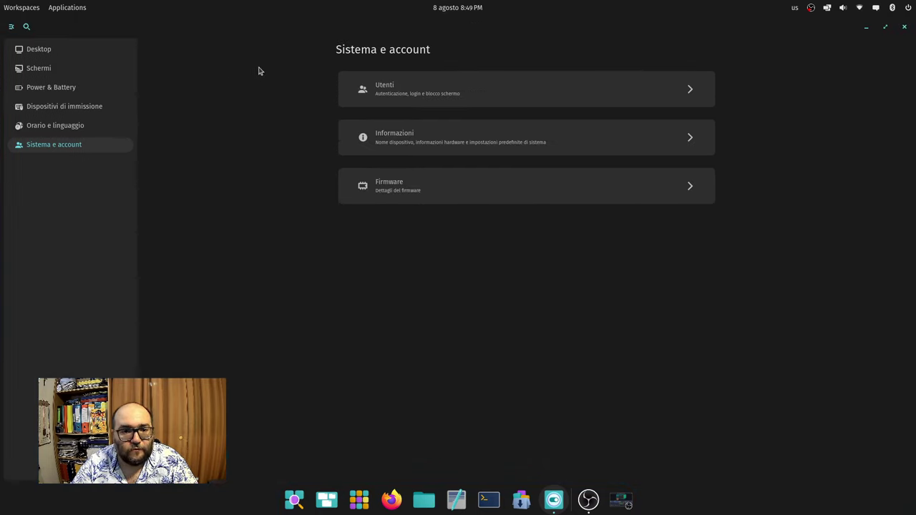
pyautogui.click(463, 87)
pyautogui.click(368, 47)
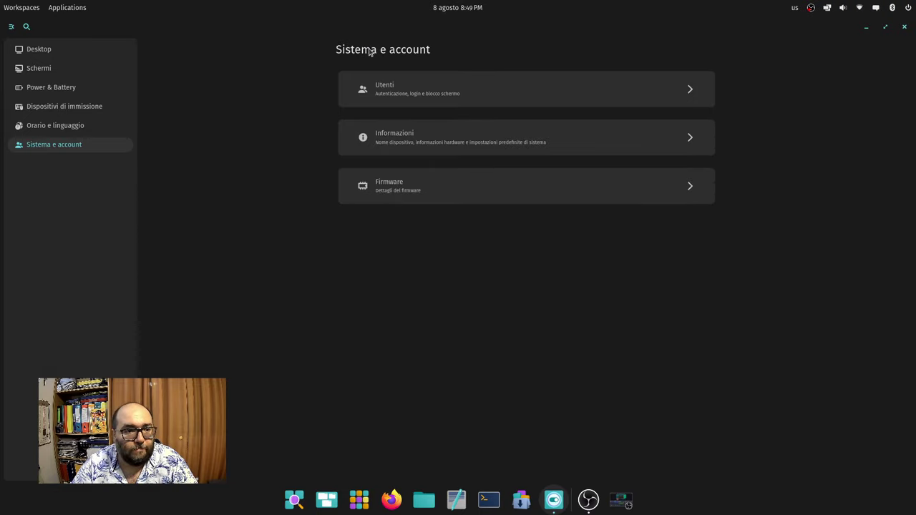
pyautogui.click(890, 27)
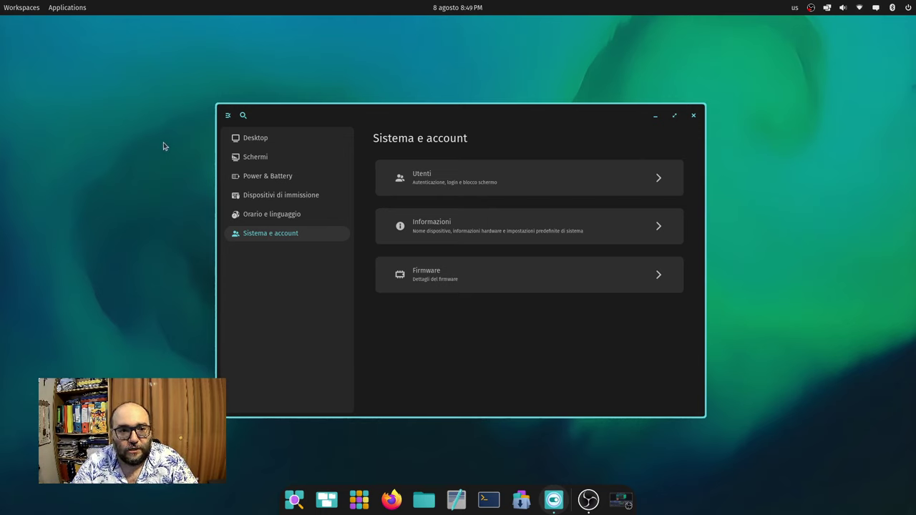
# - Toggle the category sidebar off and on, search the settings for "wal" and "sfo", and close the Settings window
pyautogui.click(228, 116)
pyautogui.click(228, 116)
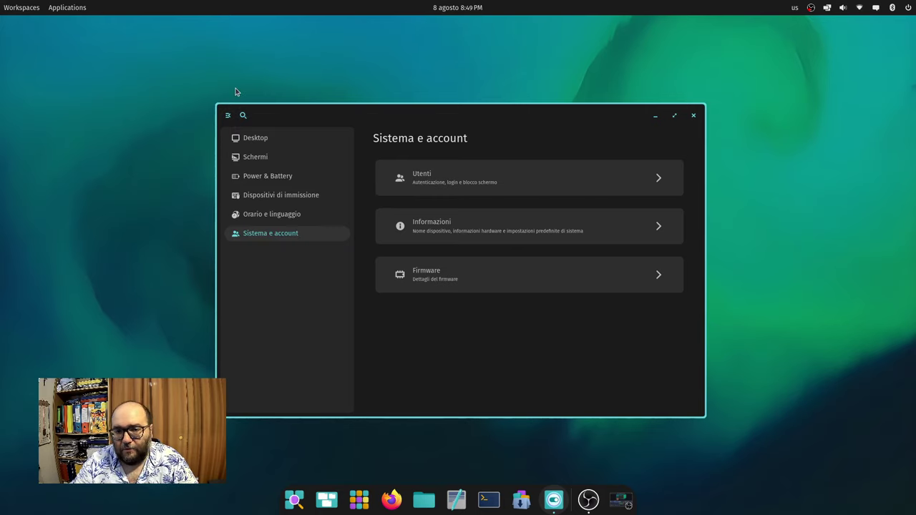
pyautogui.click(244, 115)
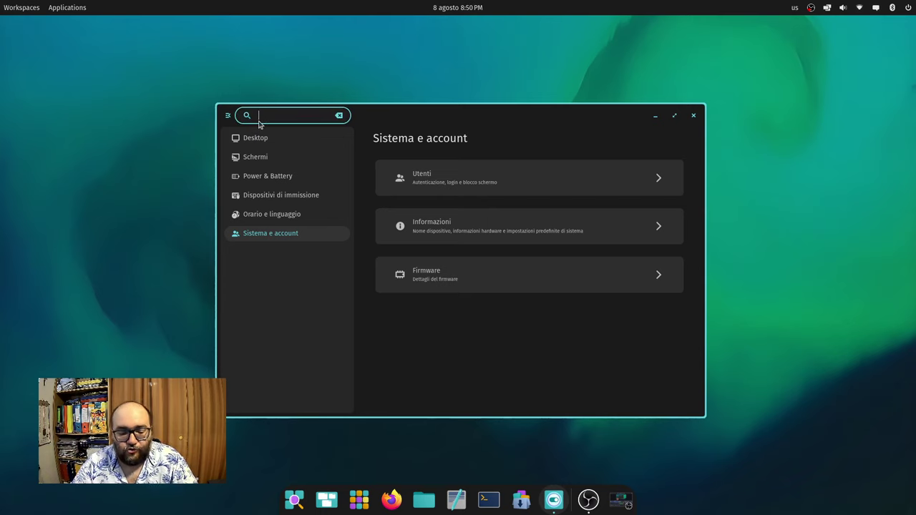
pyautogui.write('wa')
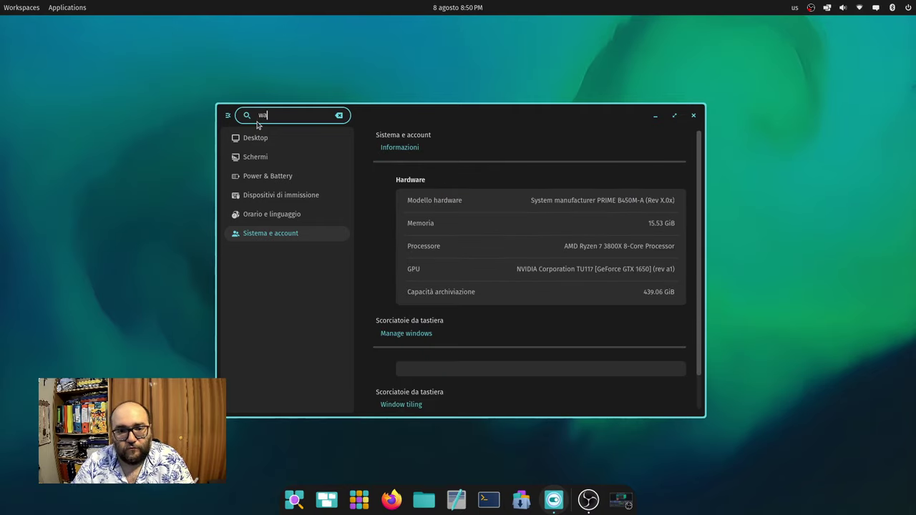
pyautogui.write('l')
pyautogui.press('BackSpace')
pyautogui.press('BackSpace')
pyautogui.press('BackSpace')
pyautogui.write('sfo')
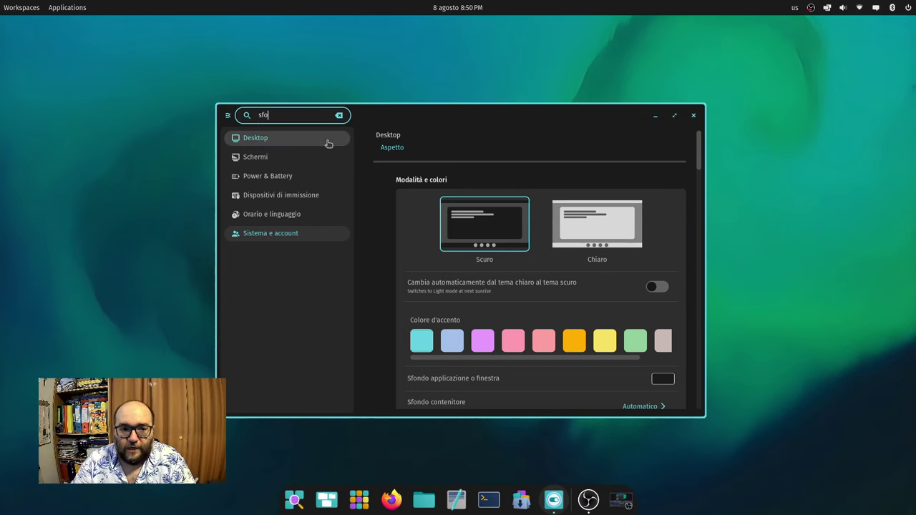
pyautogui.click(692, 115)
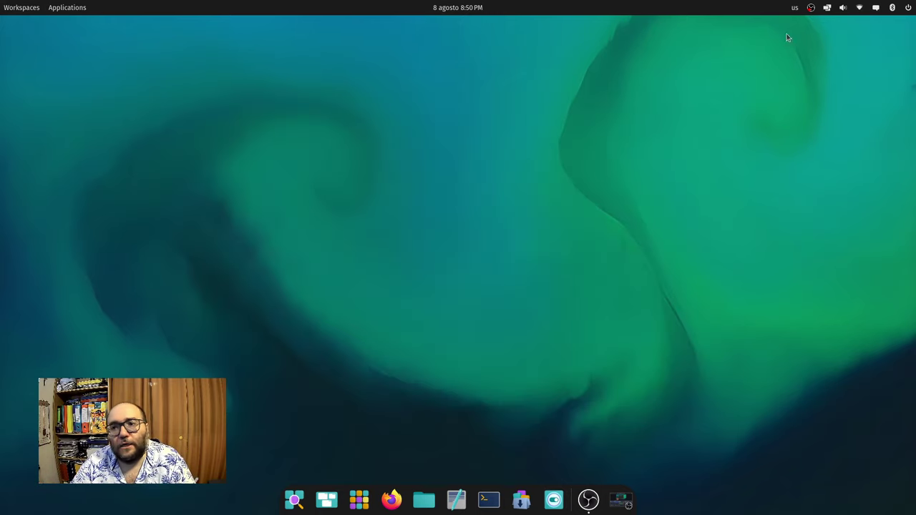